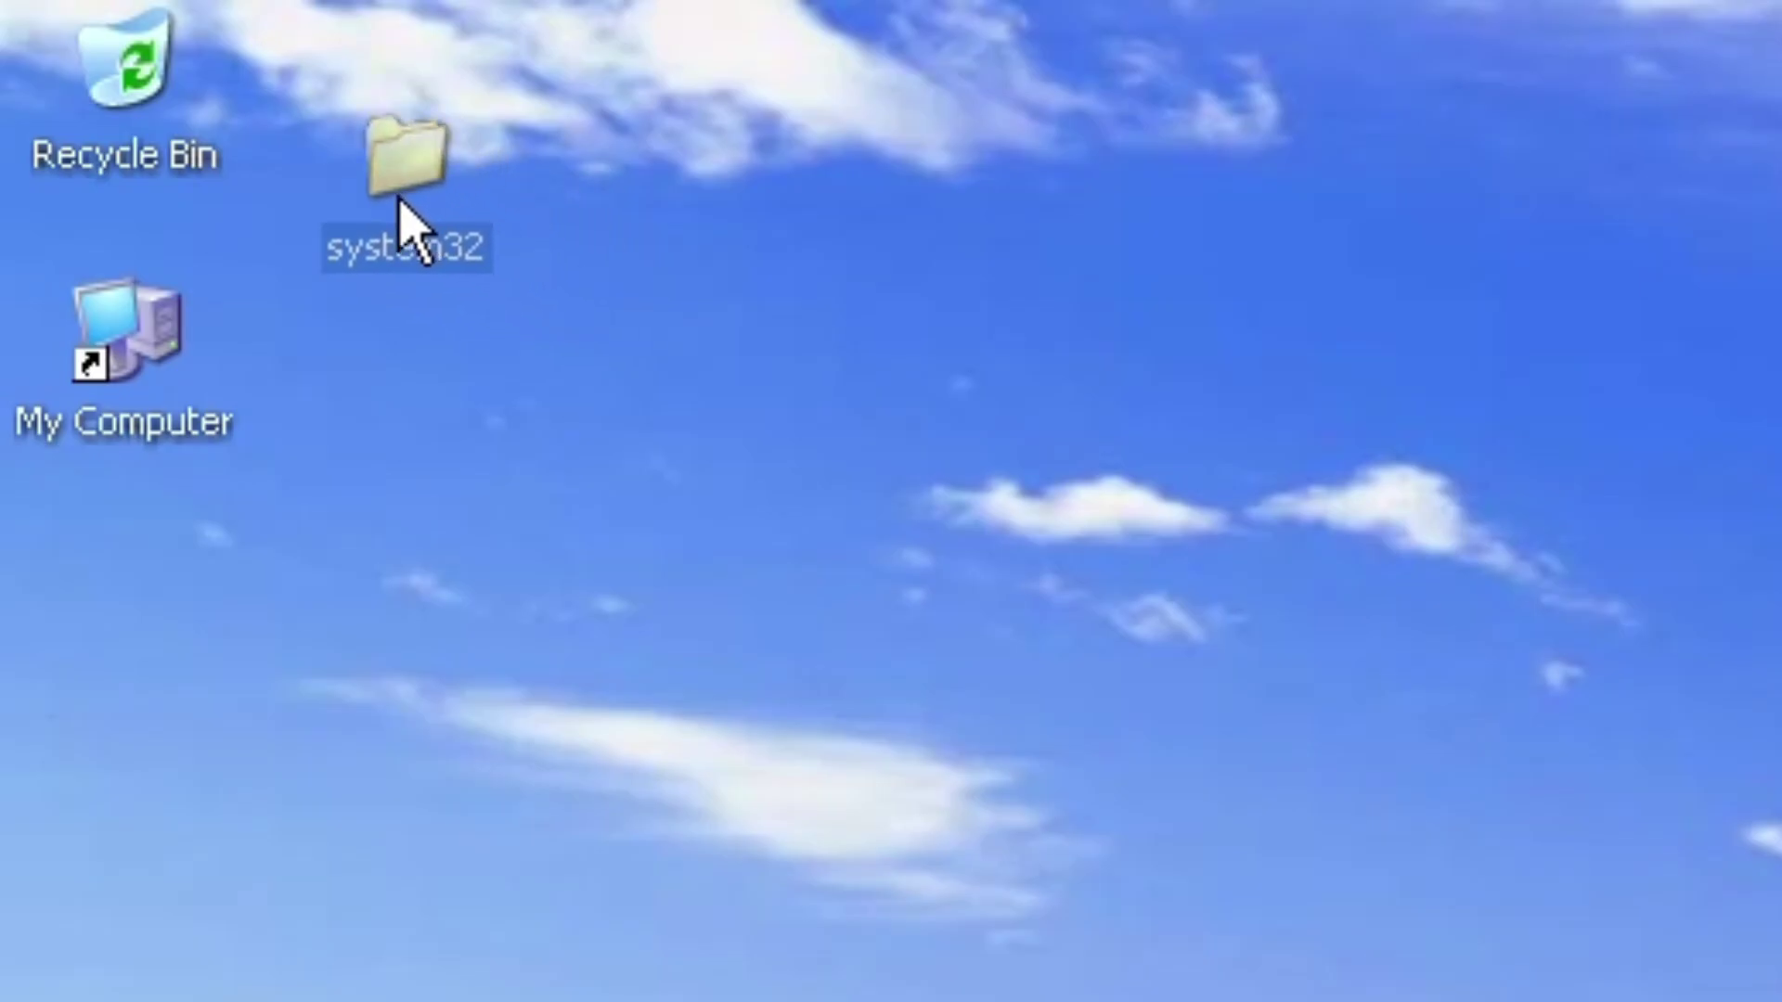
# - Move the system32 folder from the desktop to the Recycle Bin
pyautogui.moveTo(409, 223); pyautogui.dragTo(125, 176)
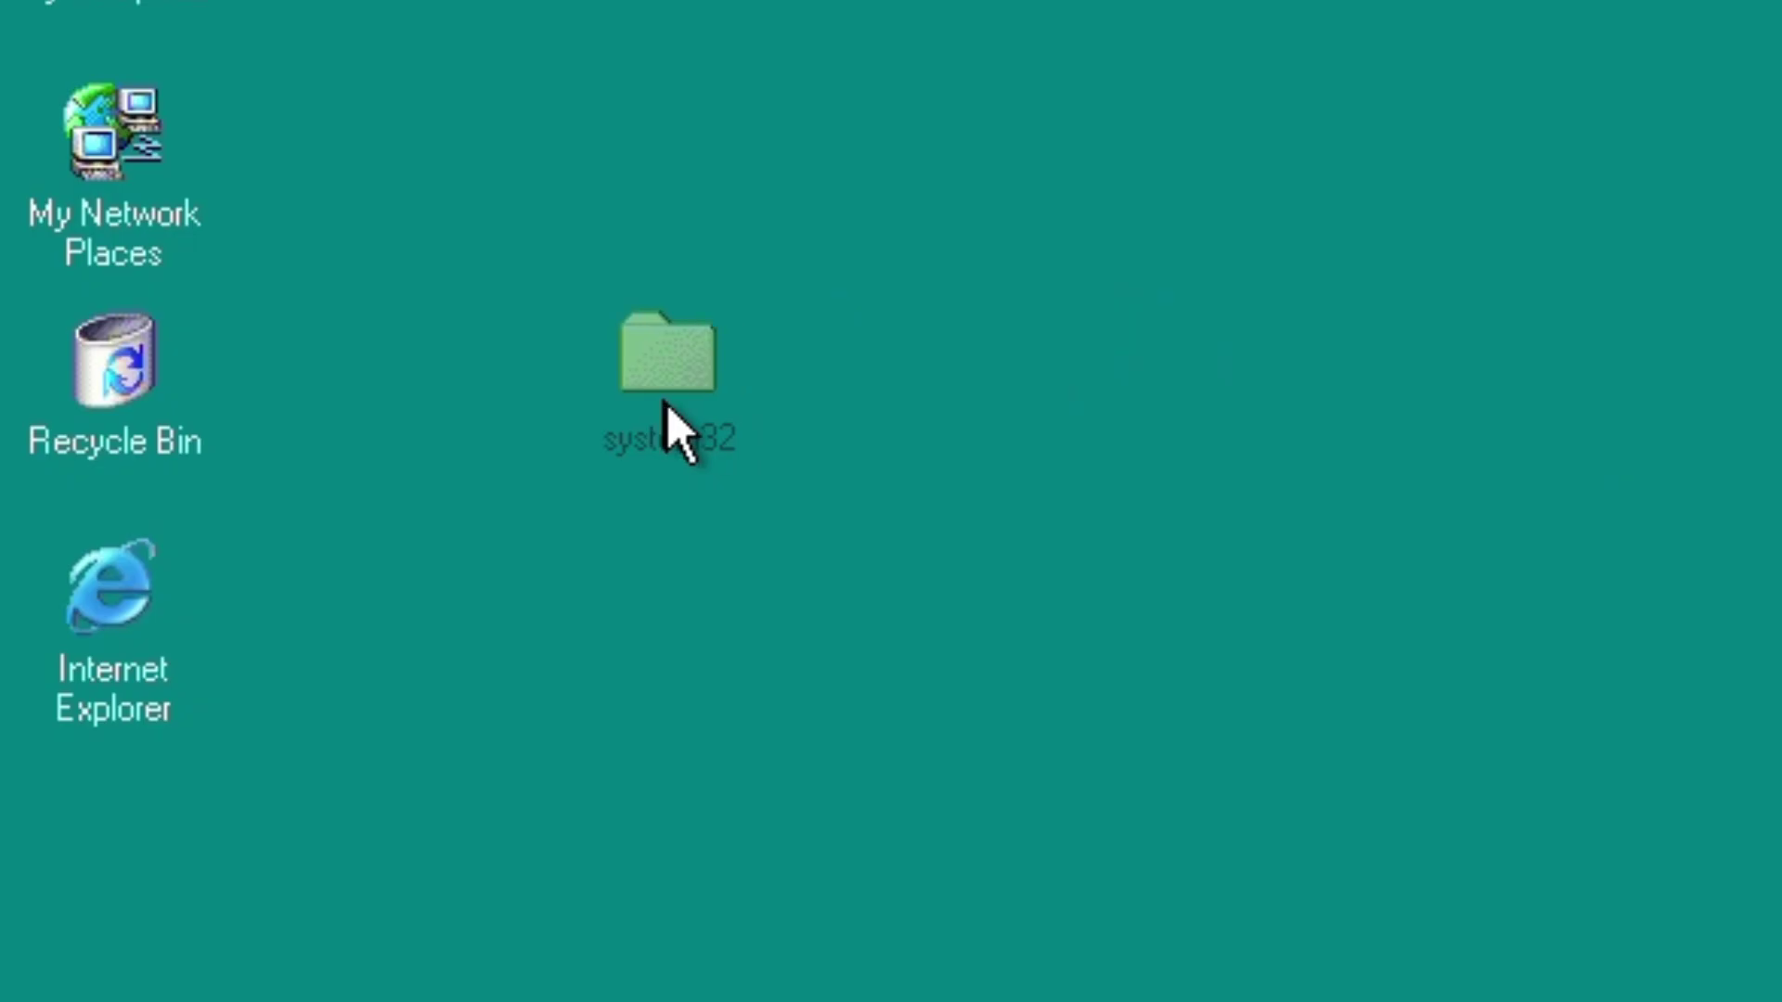
pyautogui.moveTo(666, 403); pyautogui.dragTo(159, 444)
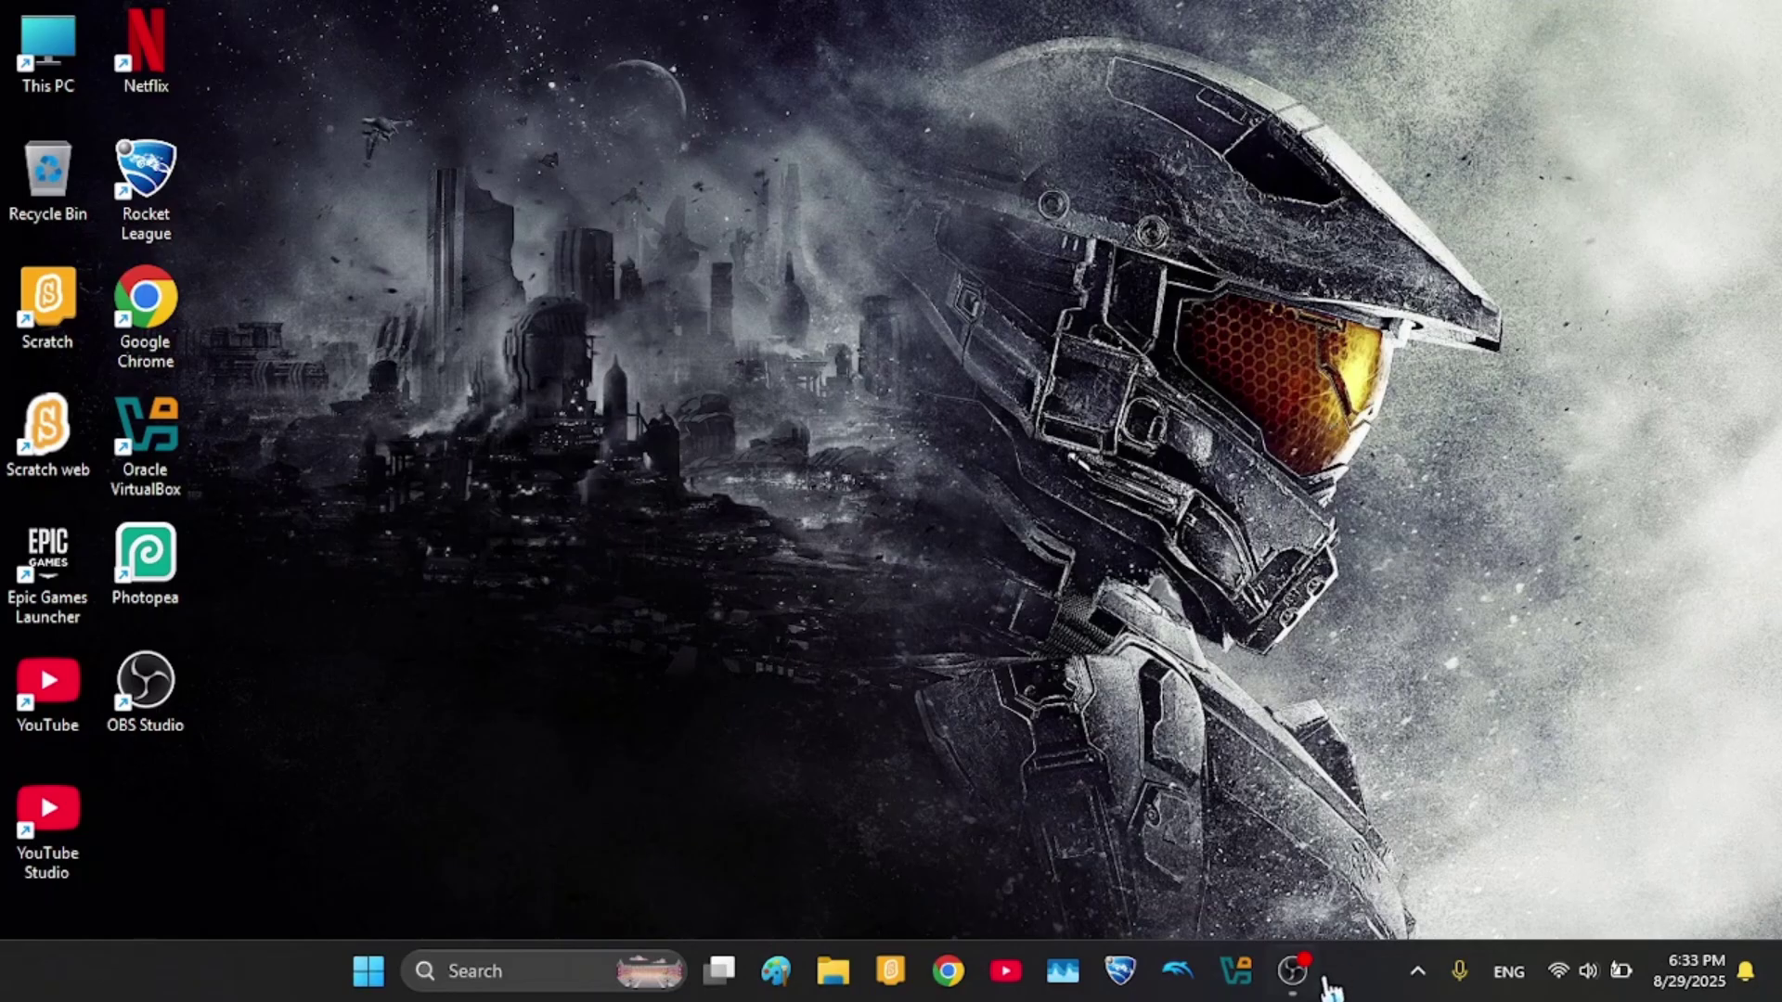
# - Switch to Oracle VirtualBox and start the windows 7 virtual machine
pyautogui.moveTo(1294, 969)
pyautogui.click(1237, 970)
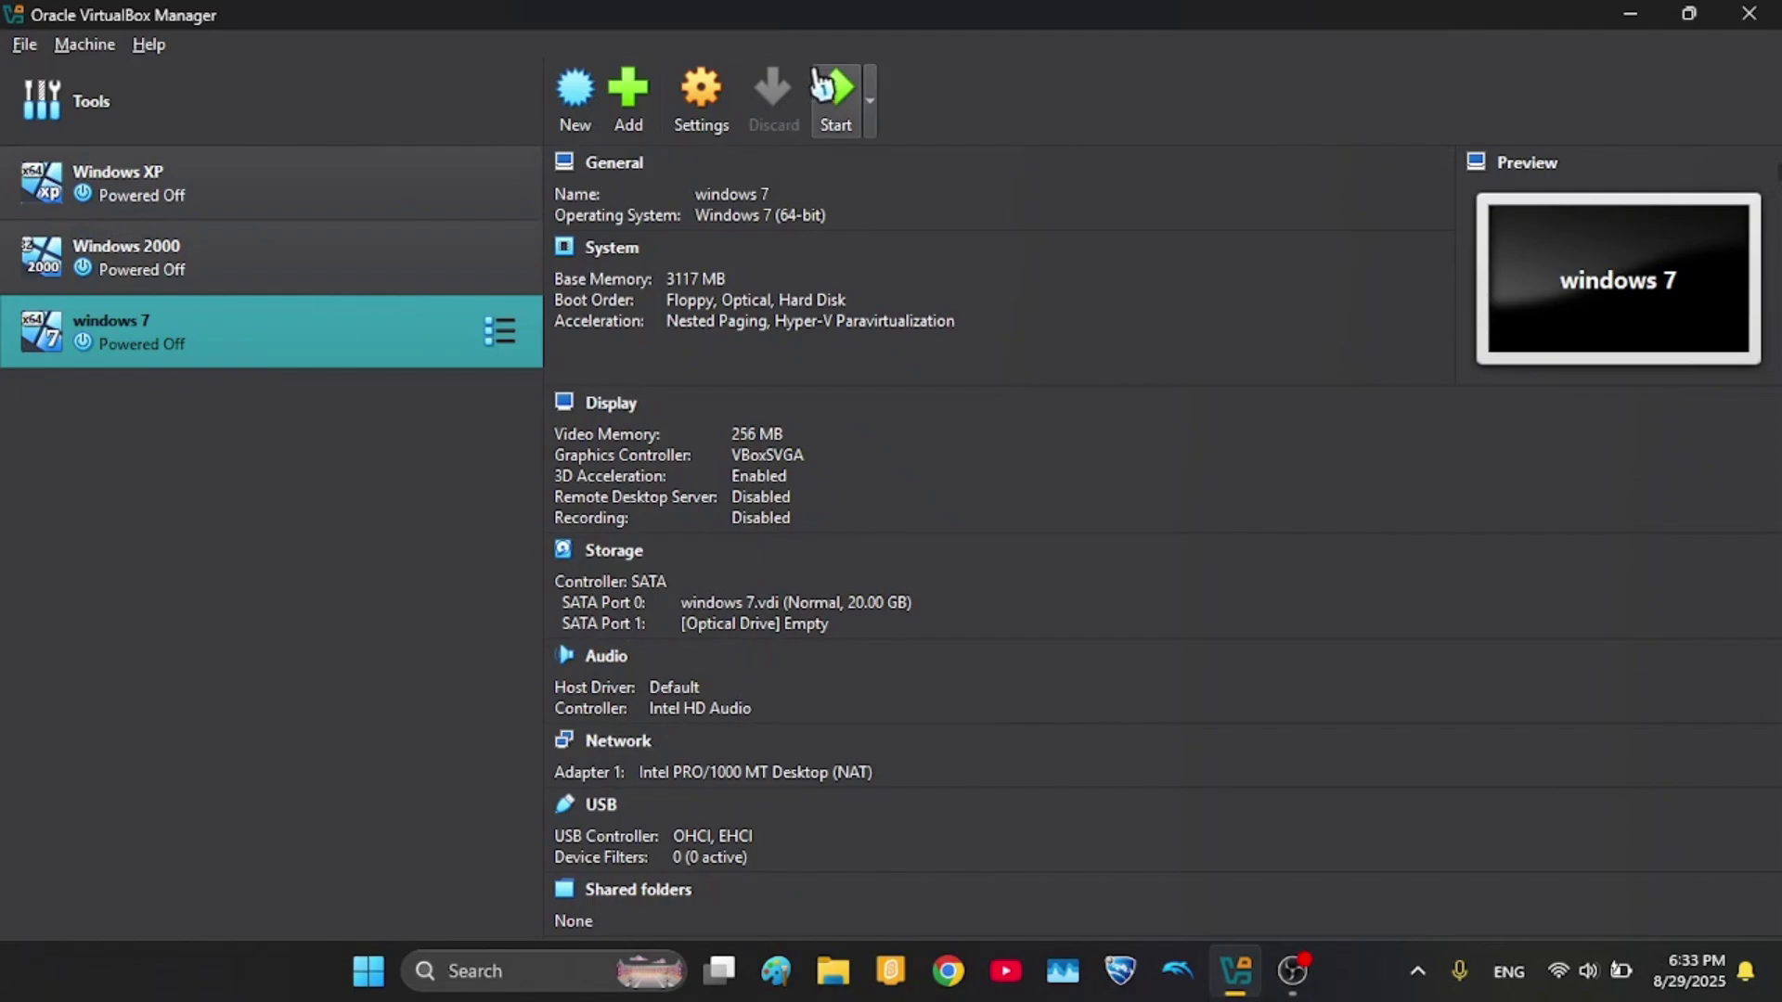
pyautogui.click(834, 90)
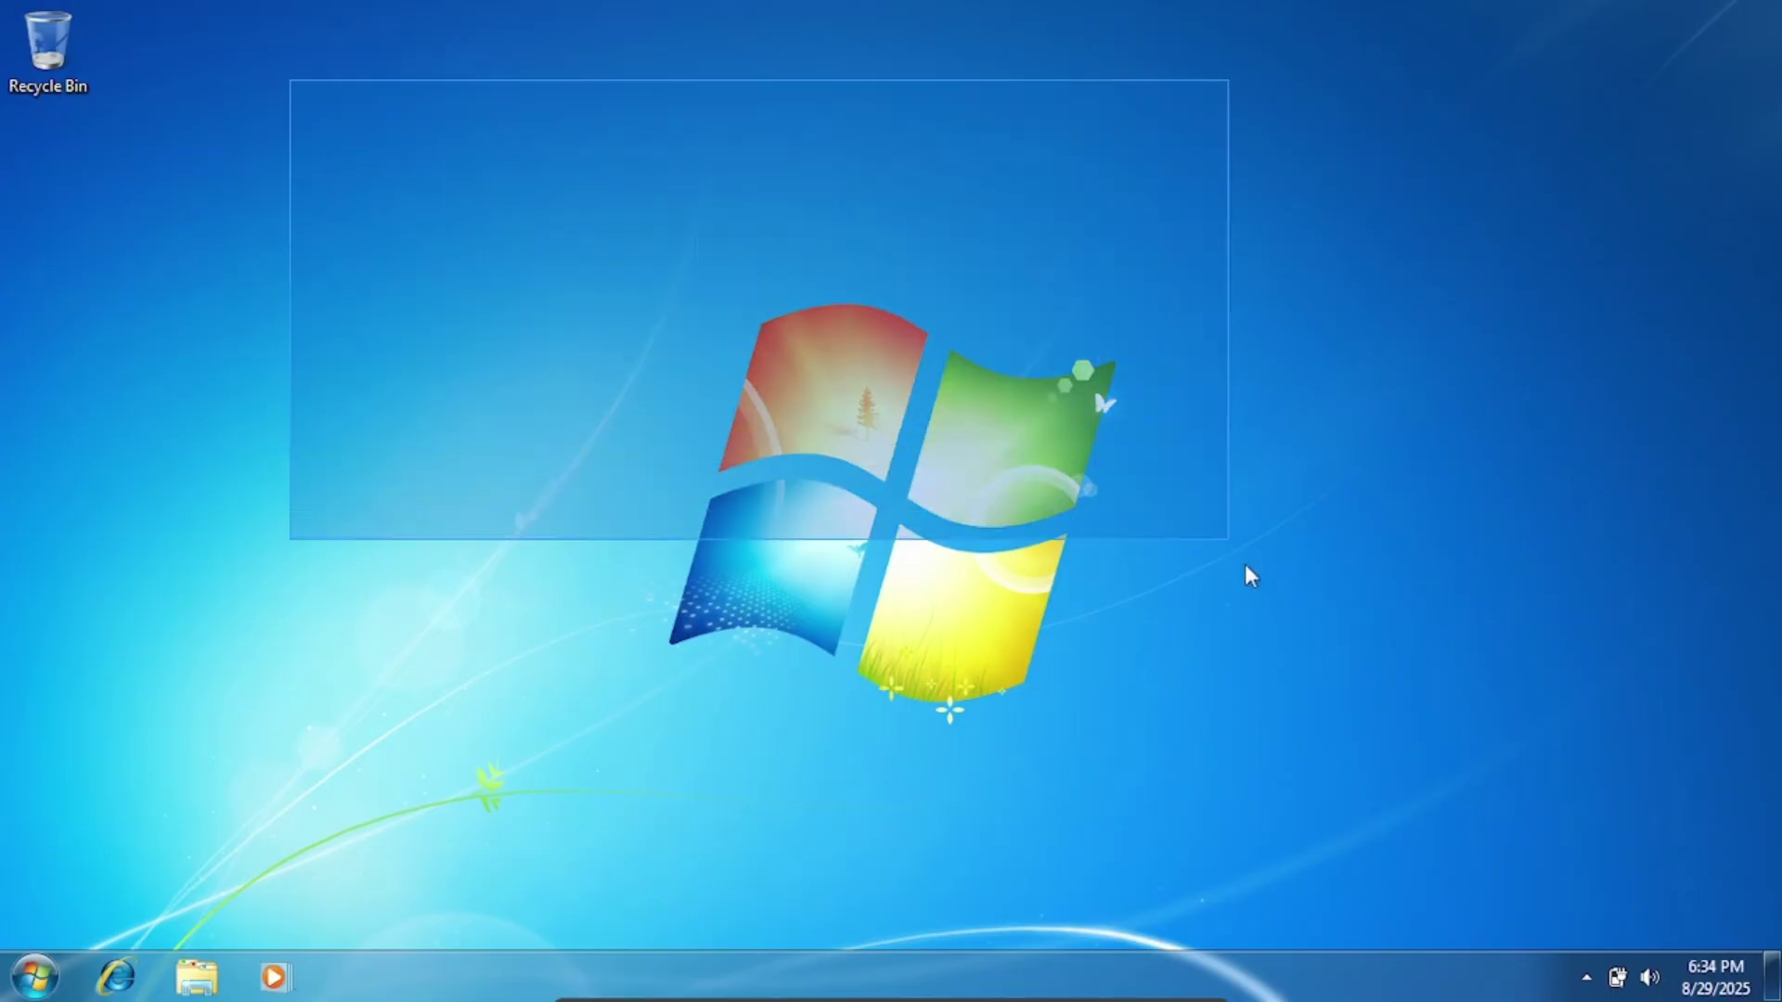
pyautogui.moveTo(1246, 567); pyautogui.dragTo(1250, 594)
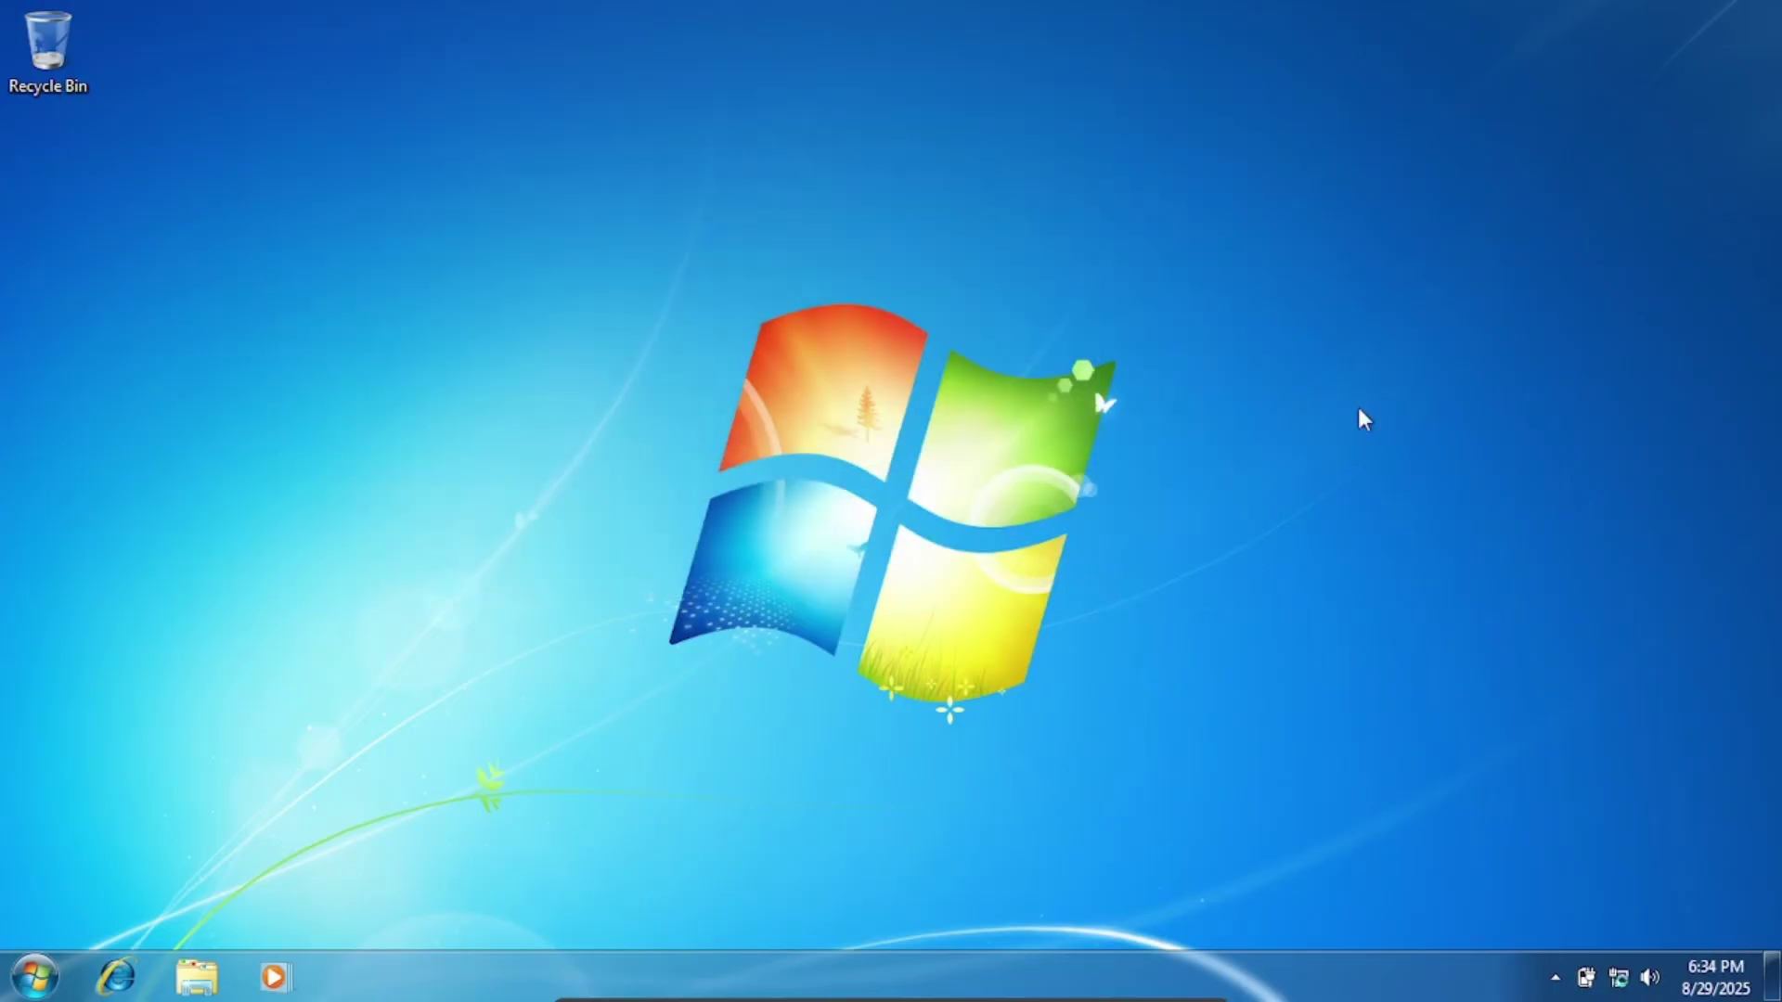
pyautogui.moveTo(1424, 92); pyautogui.dragTo(321, 557)
pyautogui.moveTo(340, 290); pyautogui.dragTo(1051, 629)
pyautogui.rightClick(934, 503)
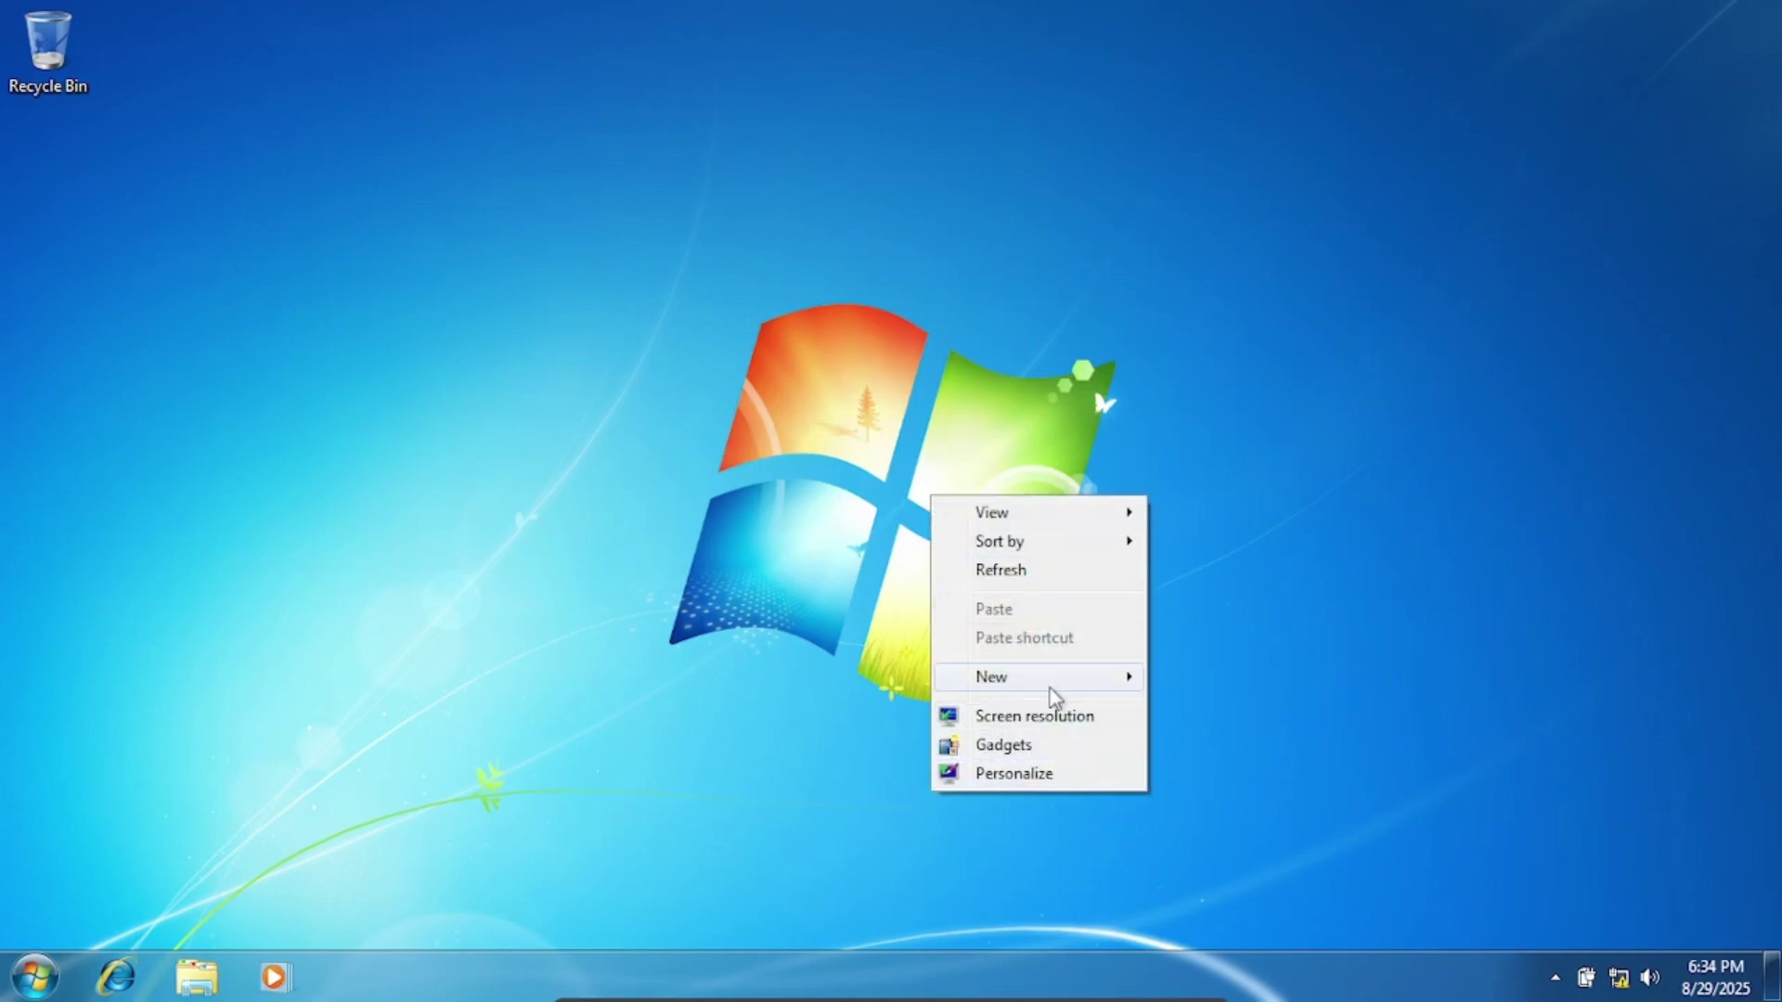
# - Open the System32 folder inside the Windows folder on Local Disk (C:)
pyautogui.press('super')
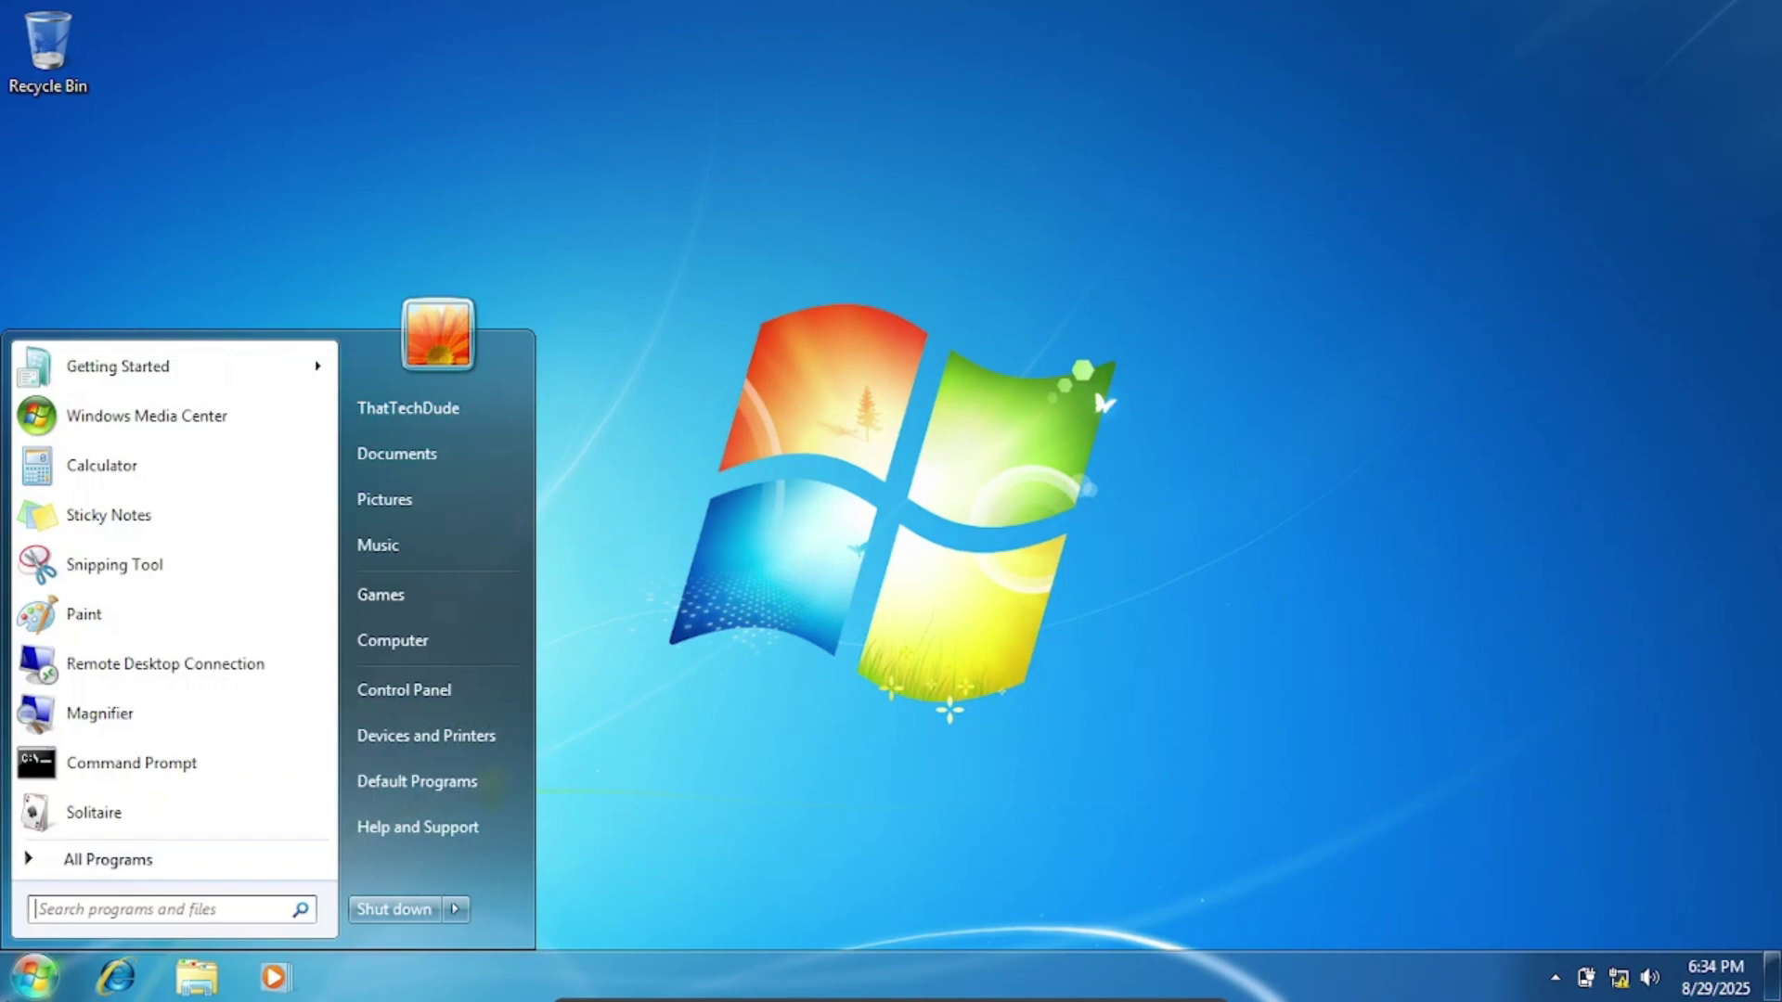
pyautogui.click(436, 645)
pyautogui.click(503, 293)
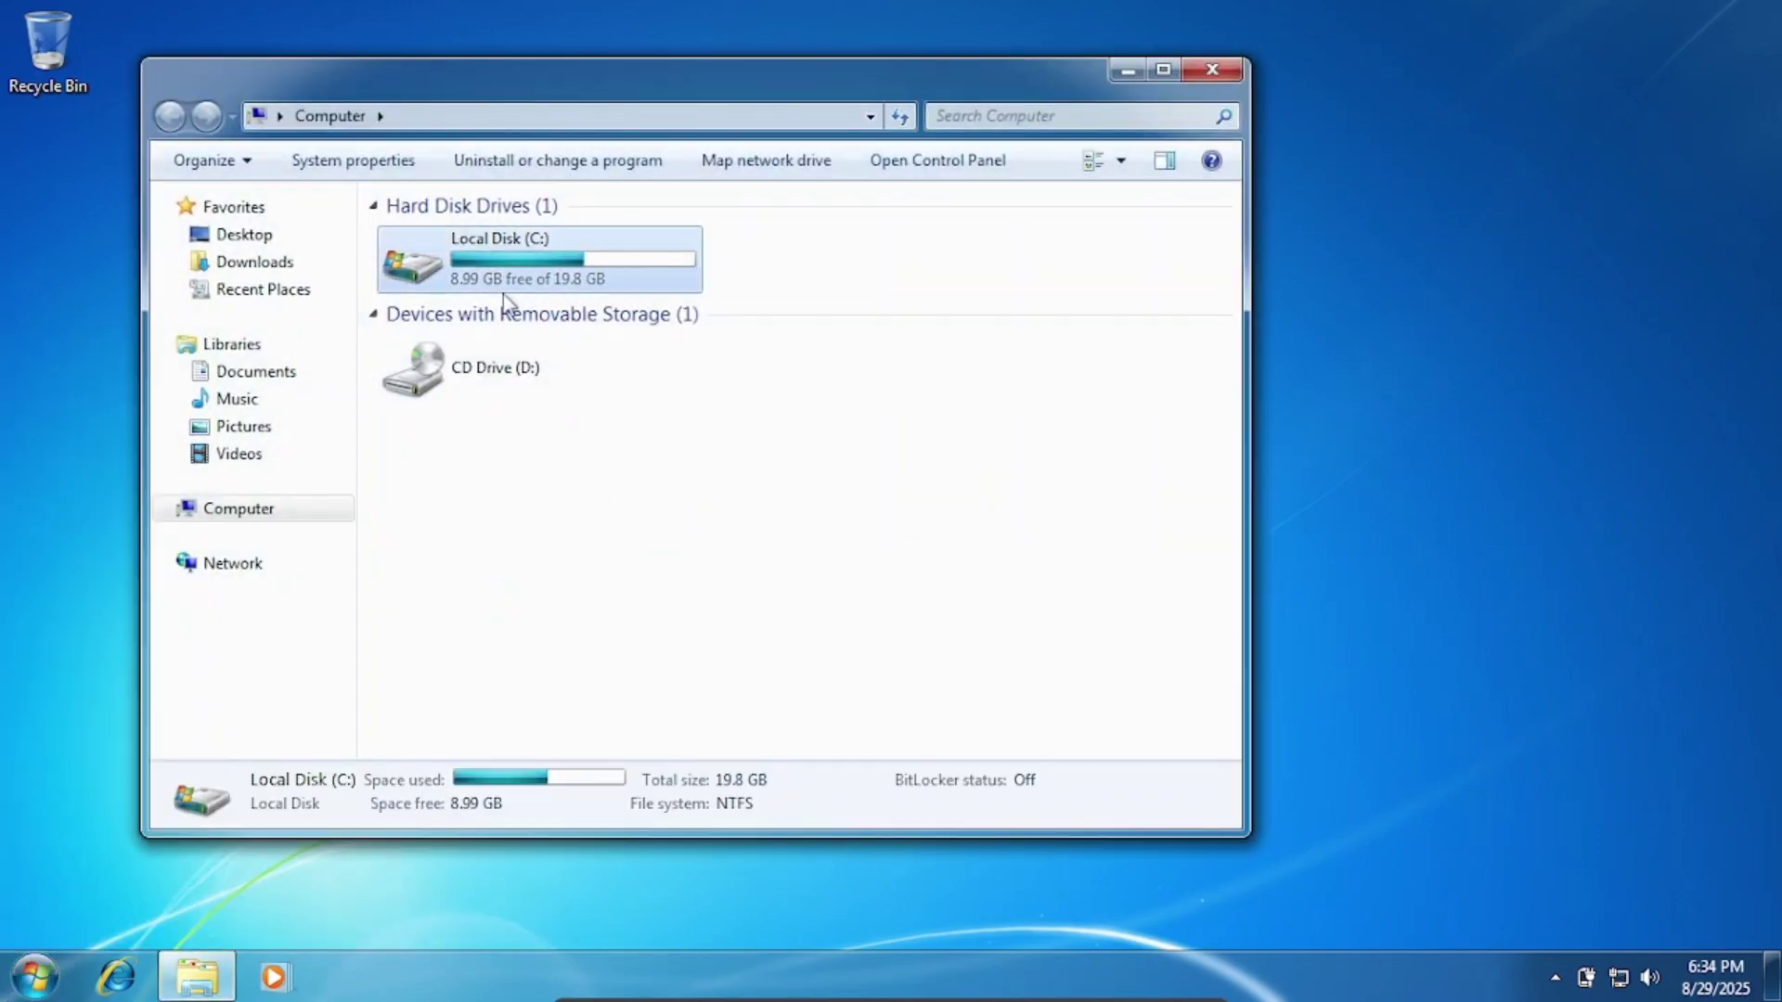
pyautogui.doubleClick(503, 293)
pyautogui.doubleClick(555, 347)
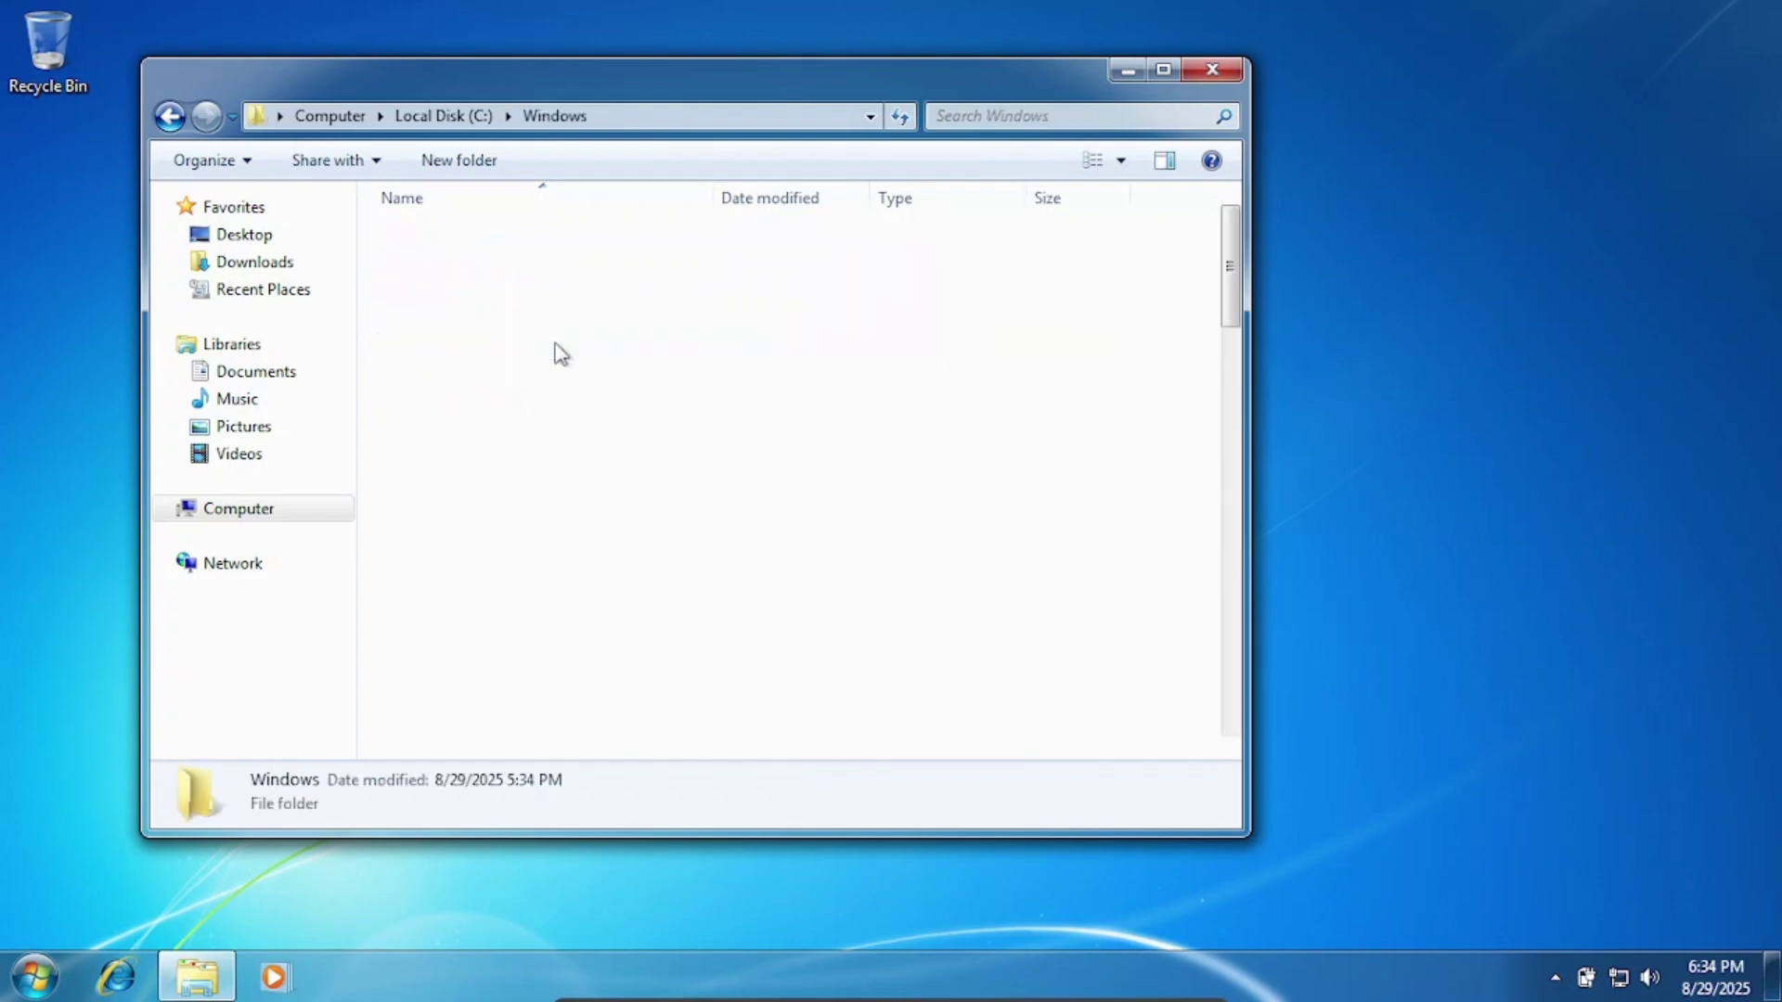
pyautogui.scroll(-3, 482, 296)
pyautogui.scroll(-9, 441, 269)
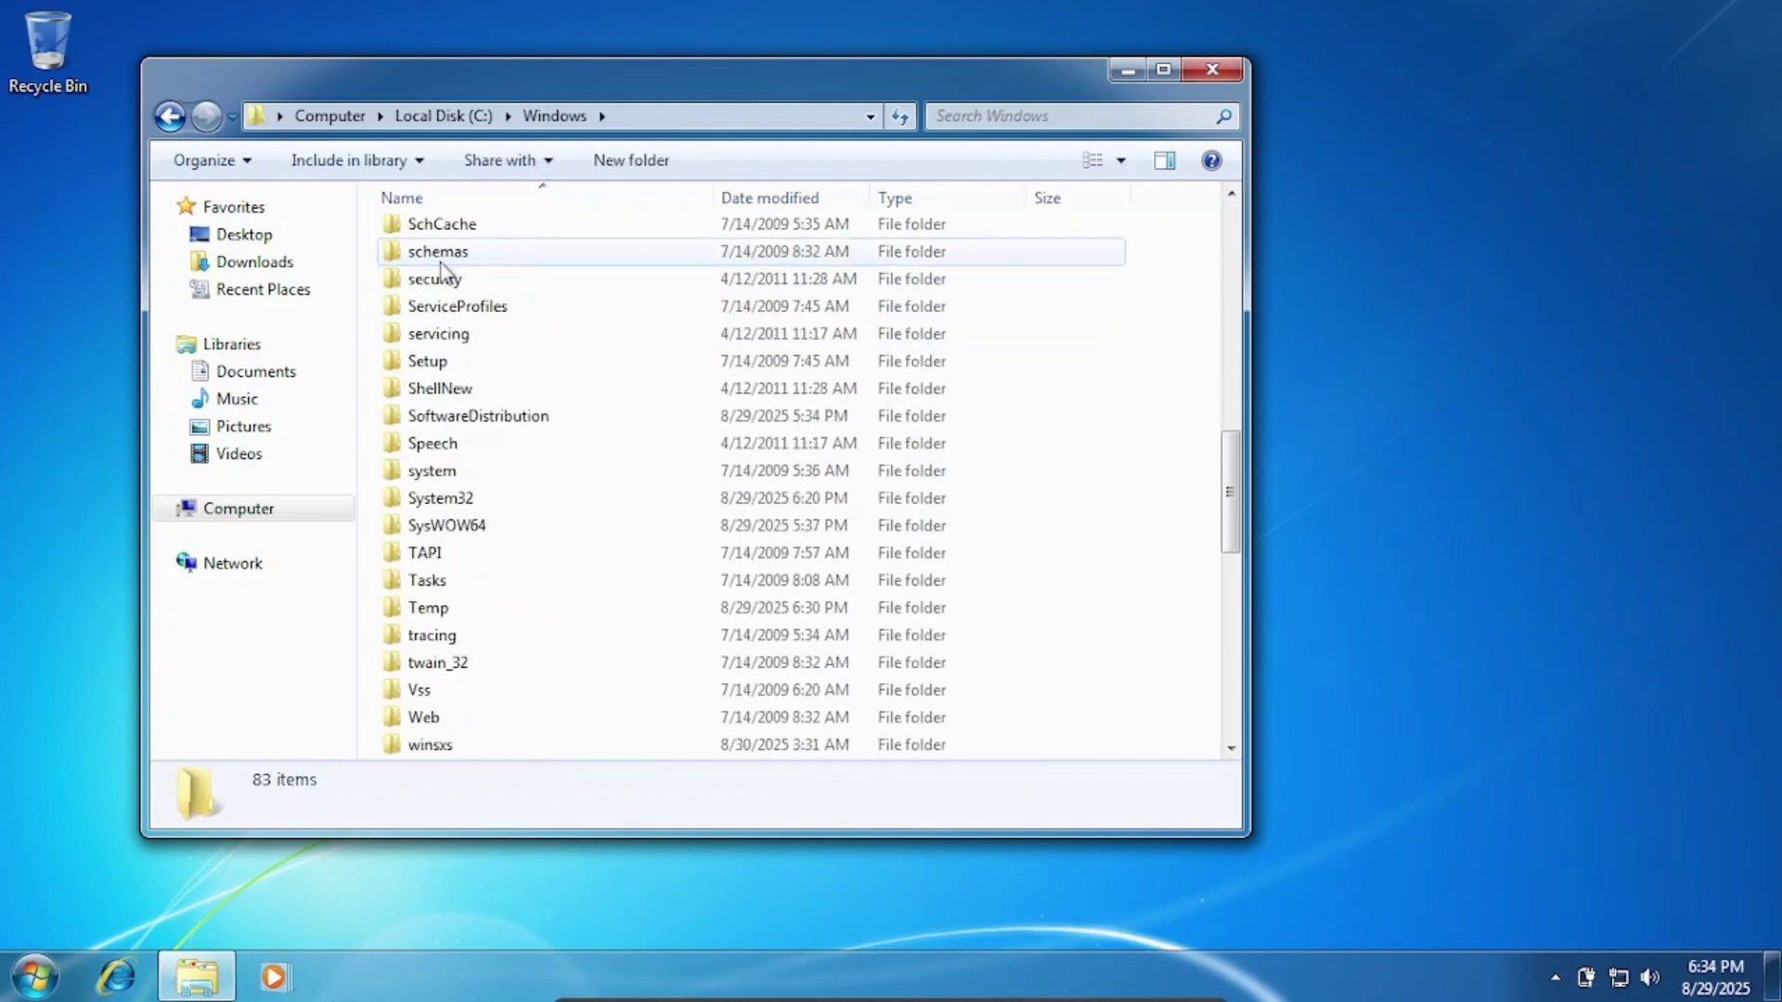
pyautogui.scroll(-2, 503, 533)
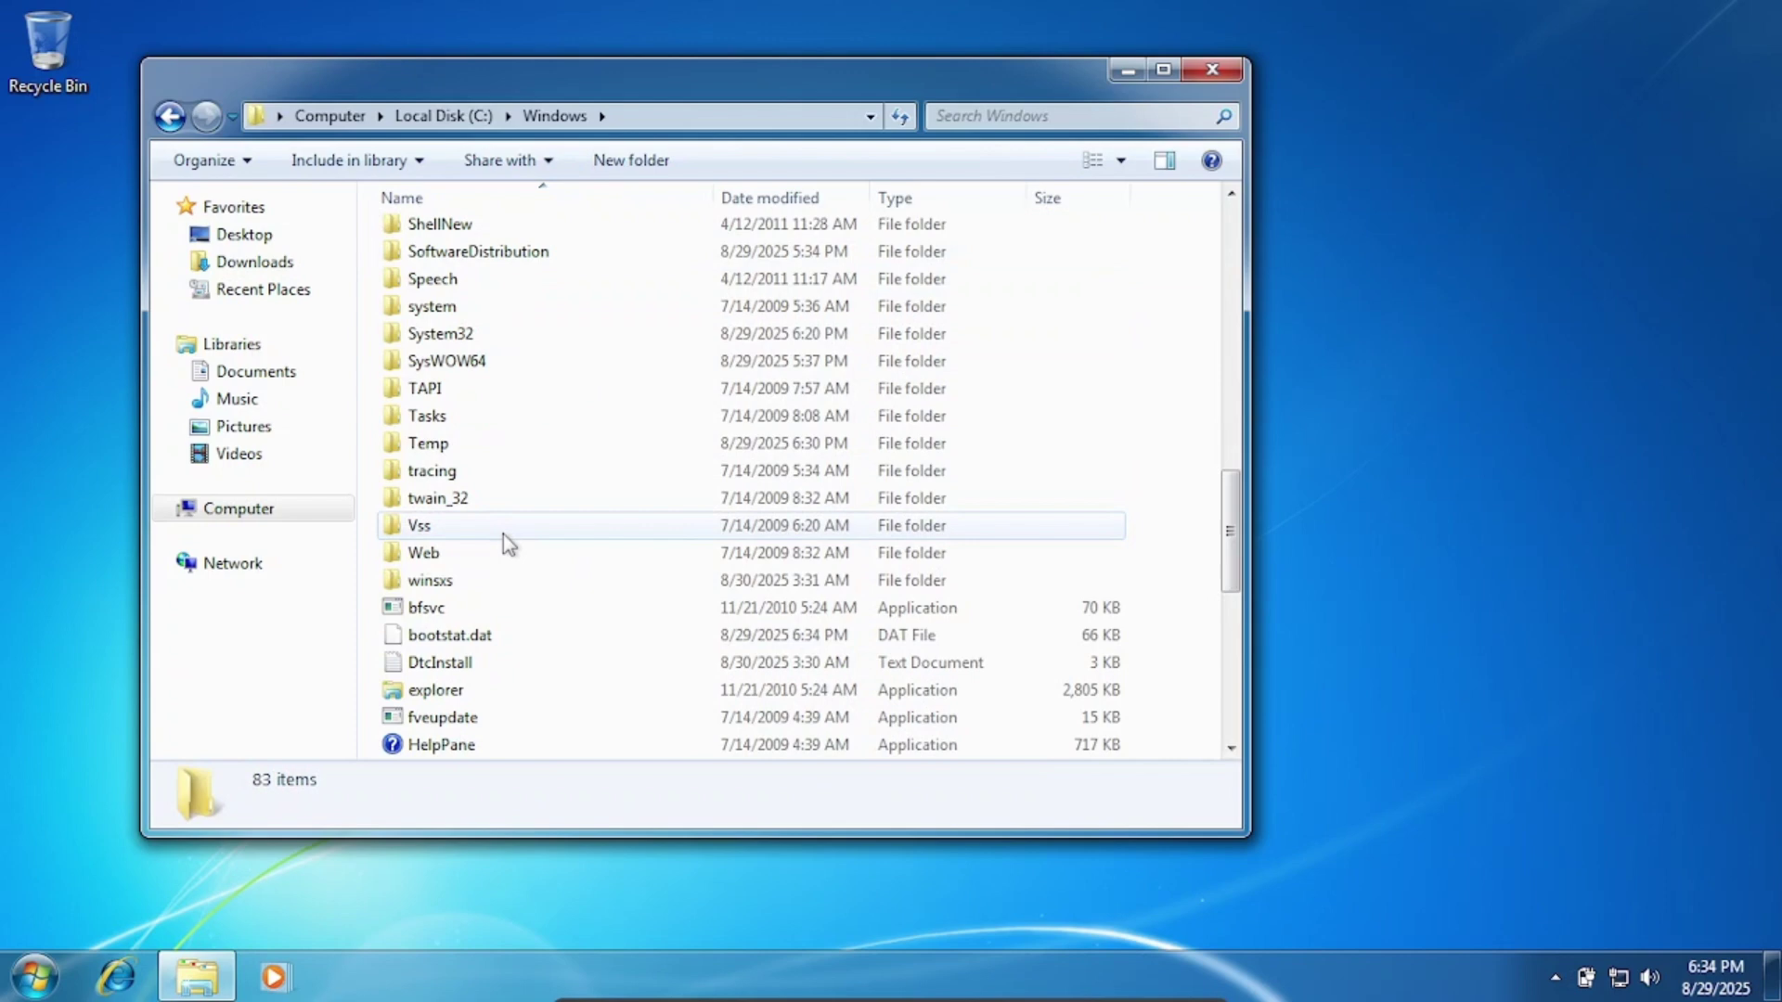
pyautogui.doubleClick(516, 336)
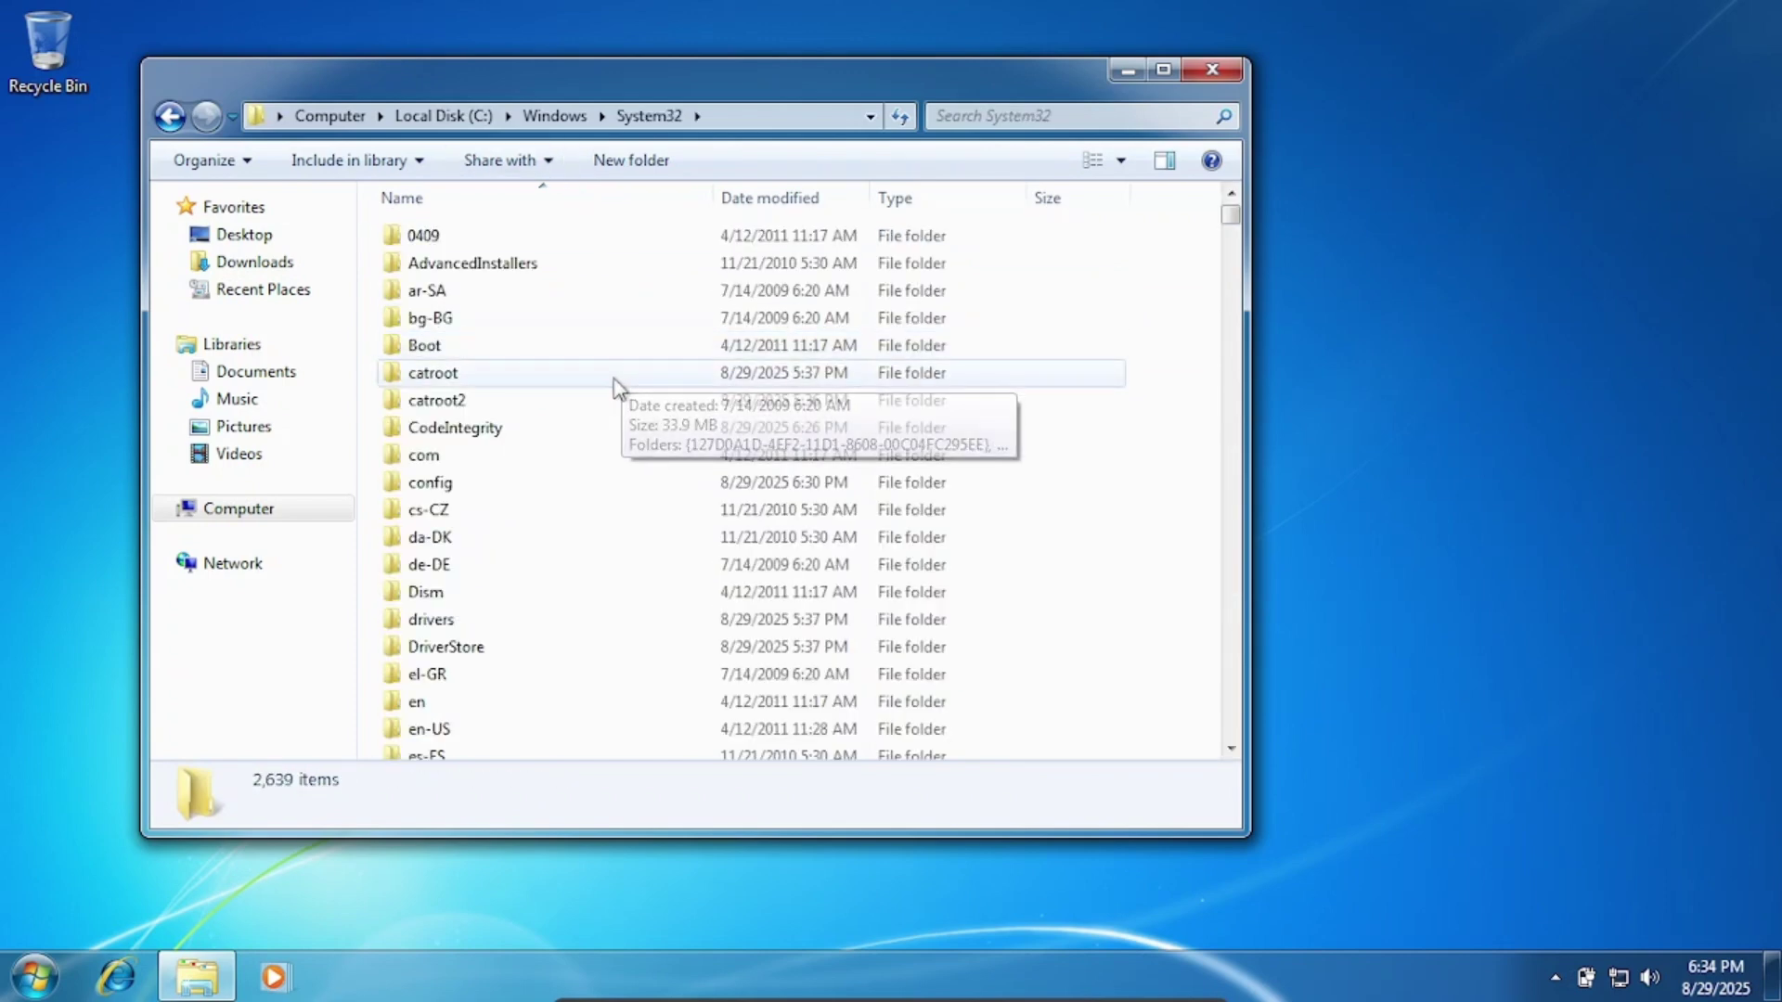
# - Delete everything in System32 with administrator permission for all items, skipping all files flagged as system files
pyautogui.hotkey('ctrl', 'a')
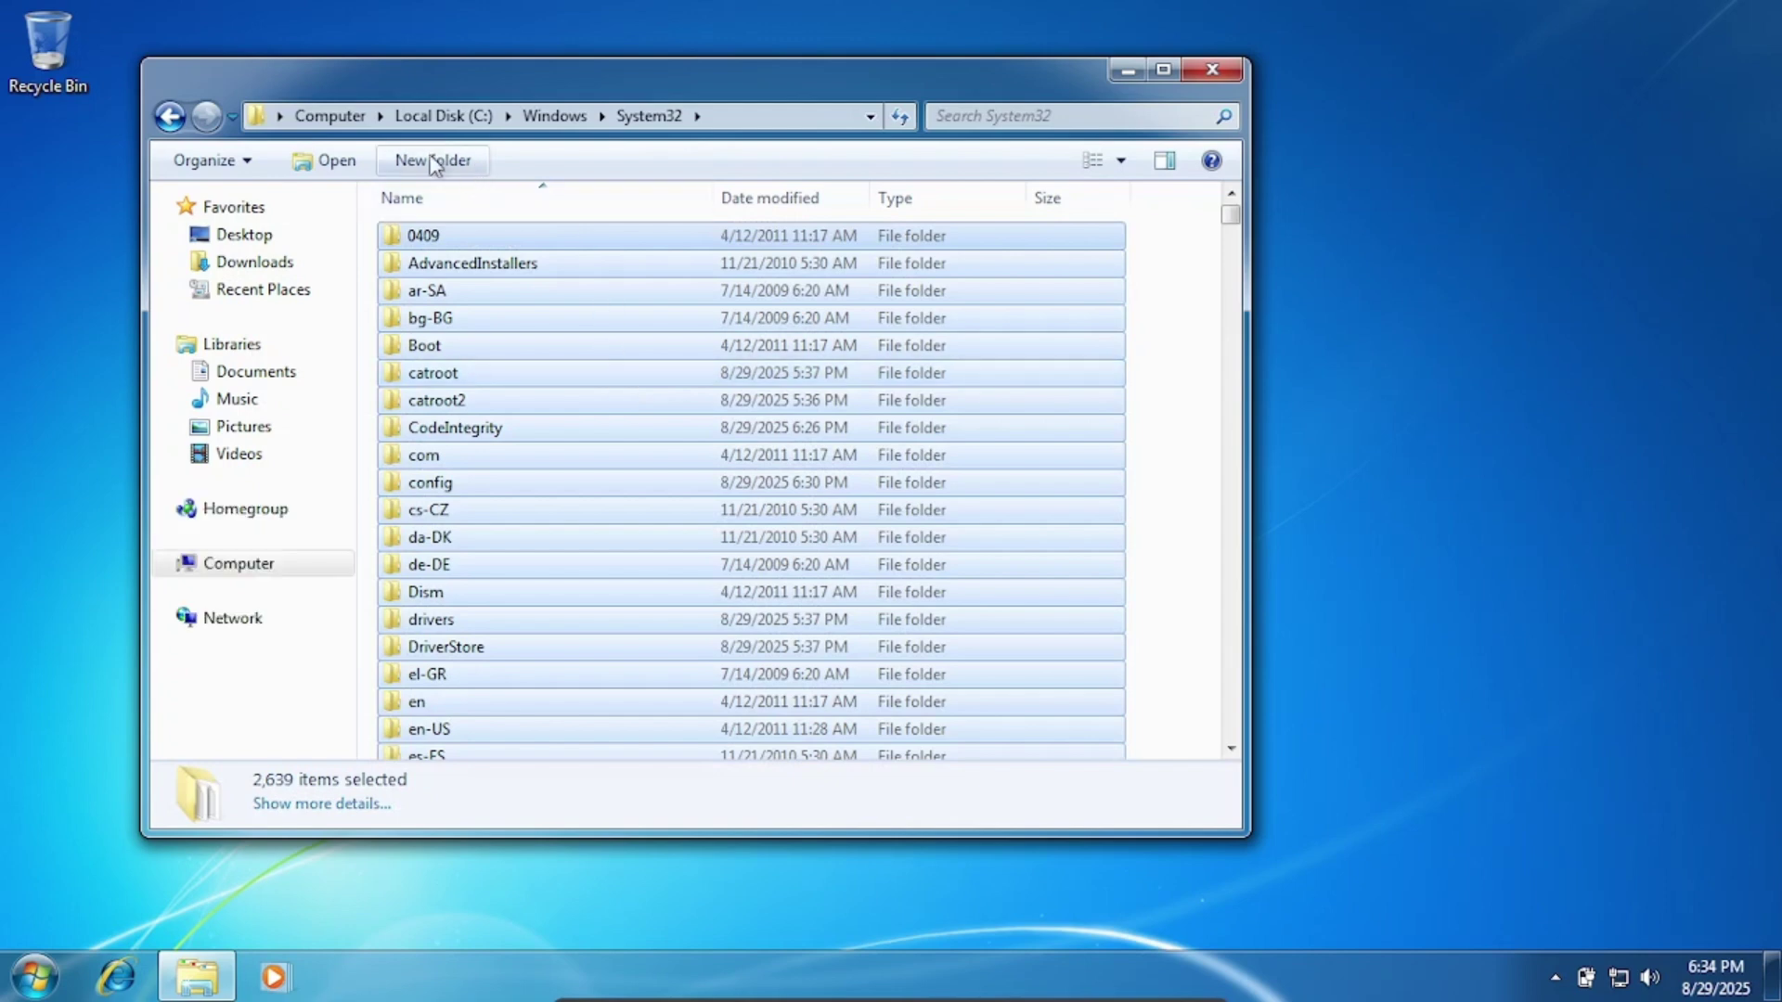
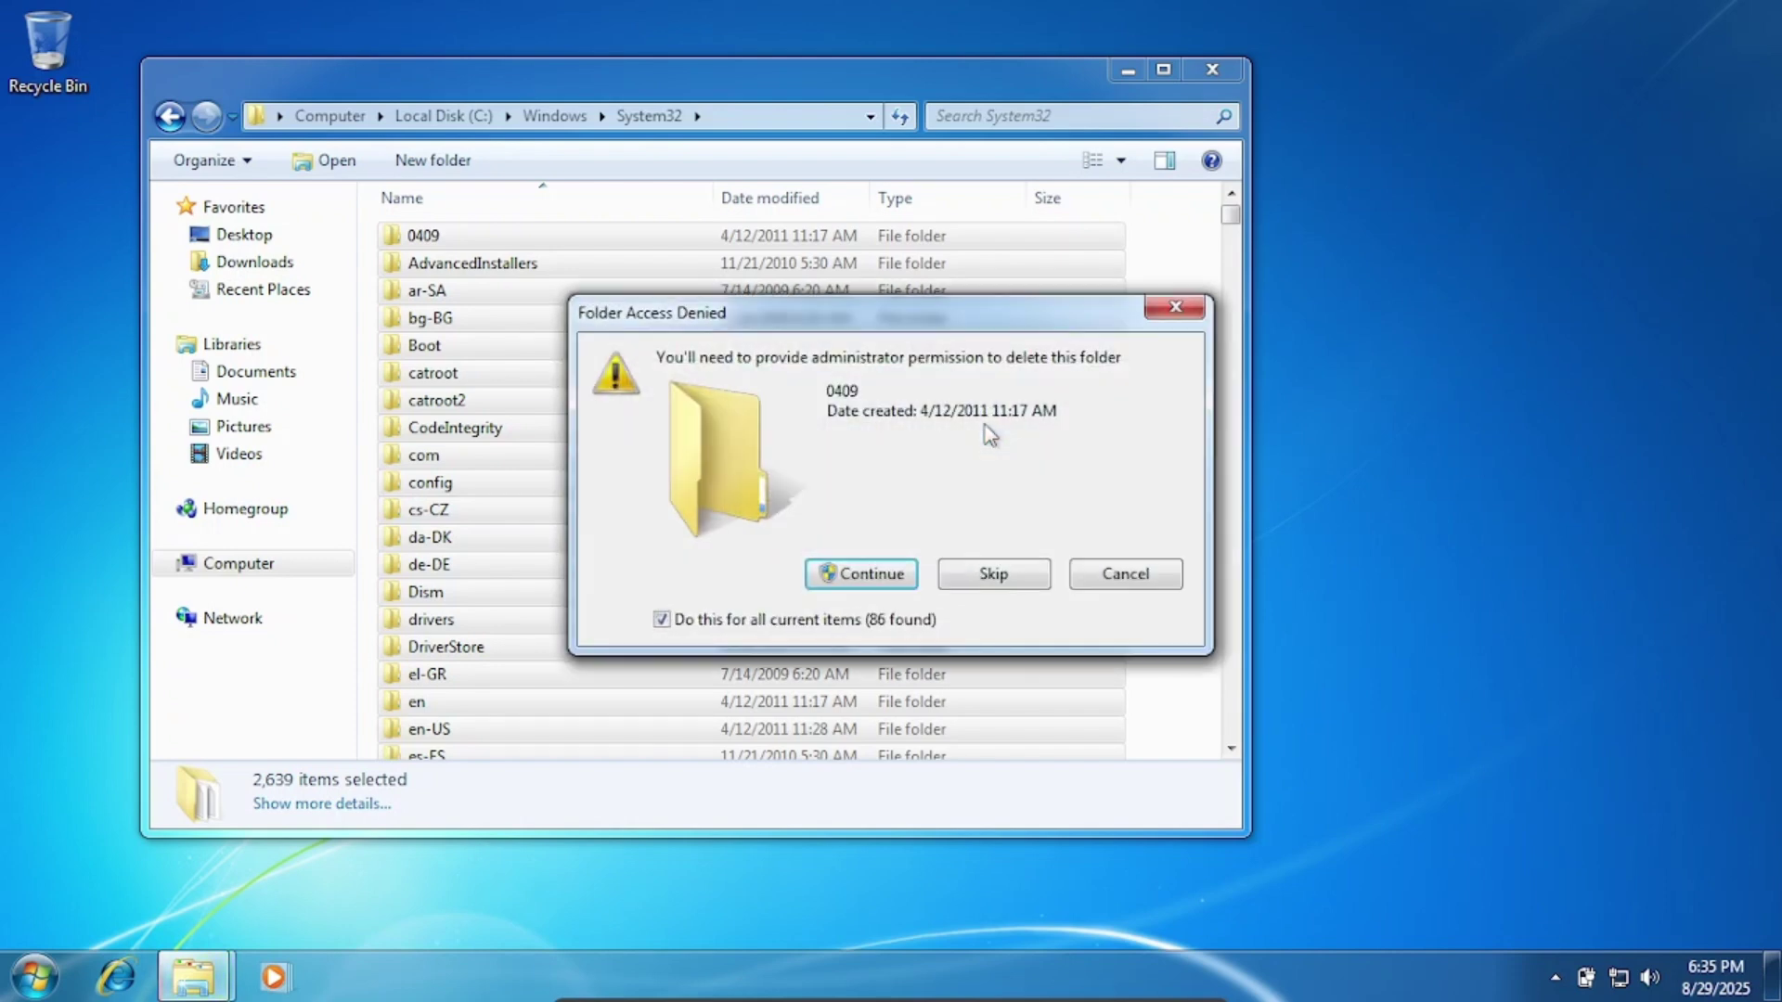
pyautogui.click(855, 569)
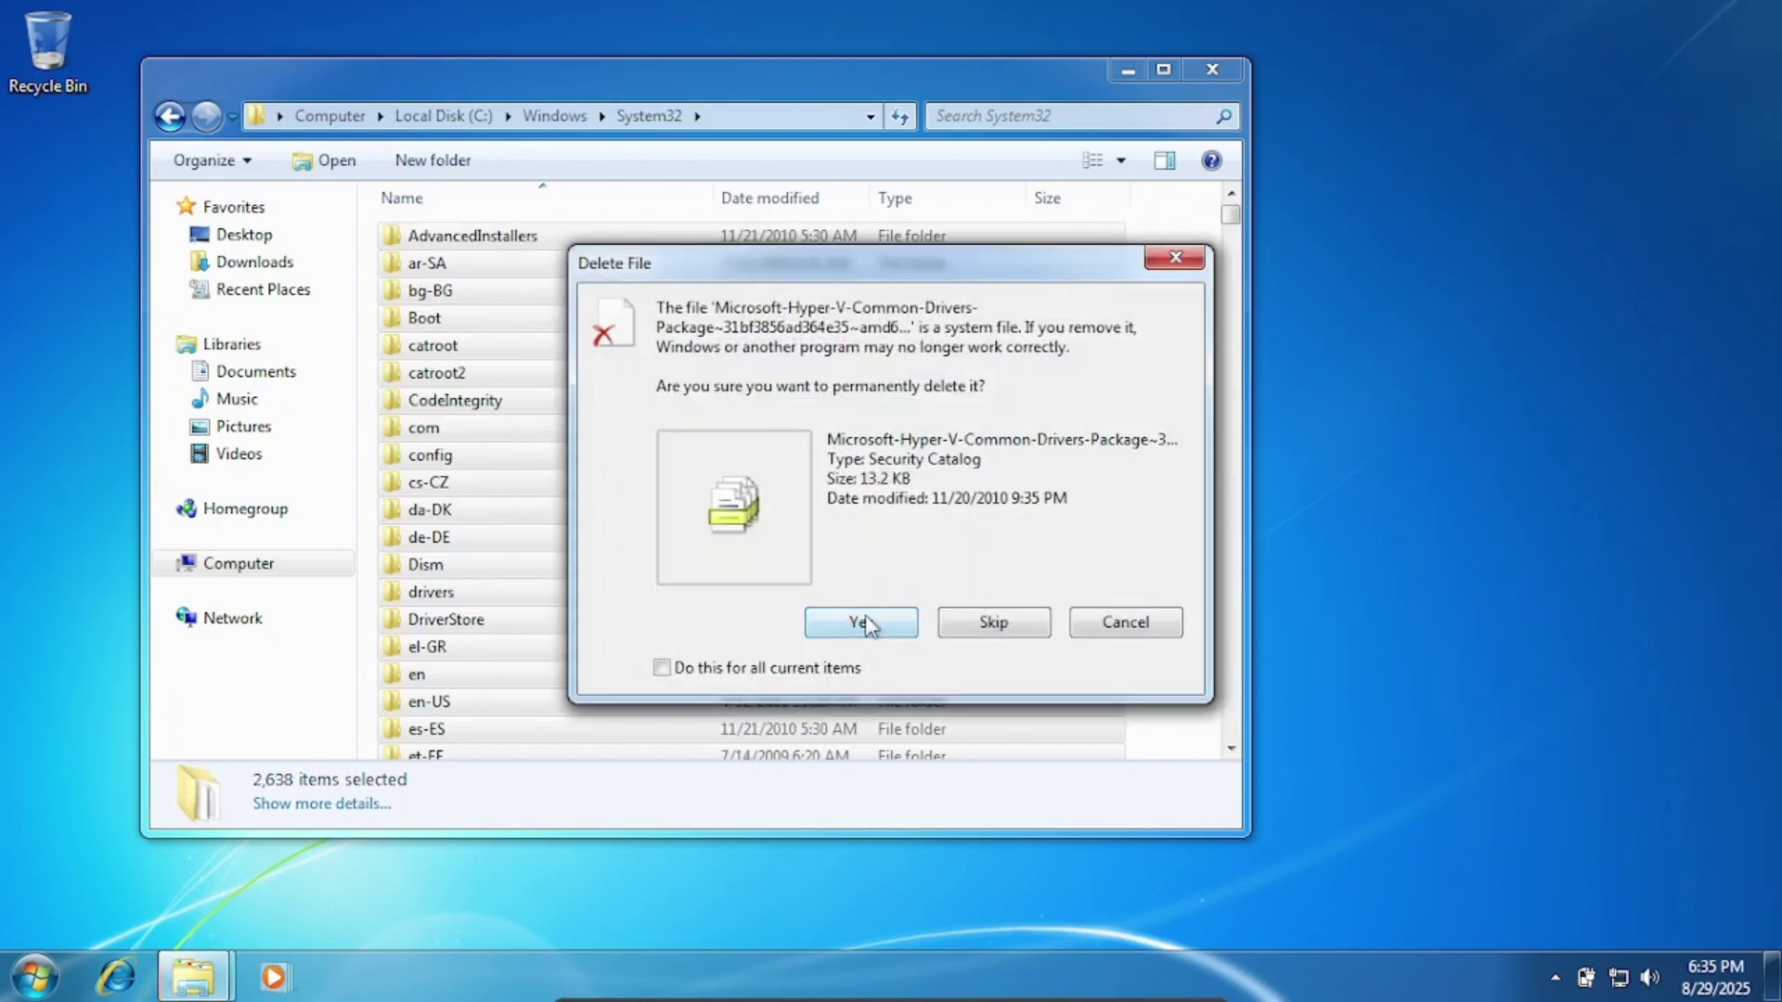
pyautogui.click(798, 668)
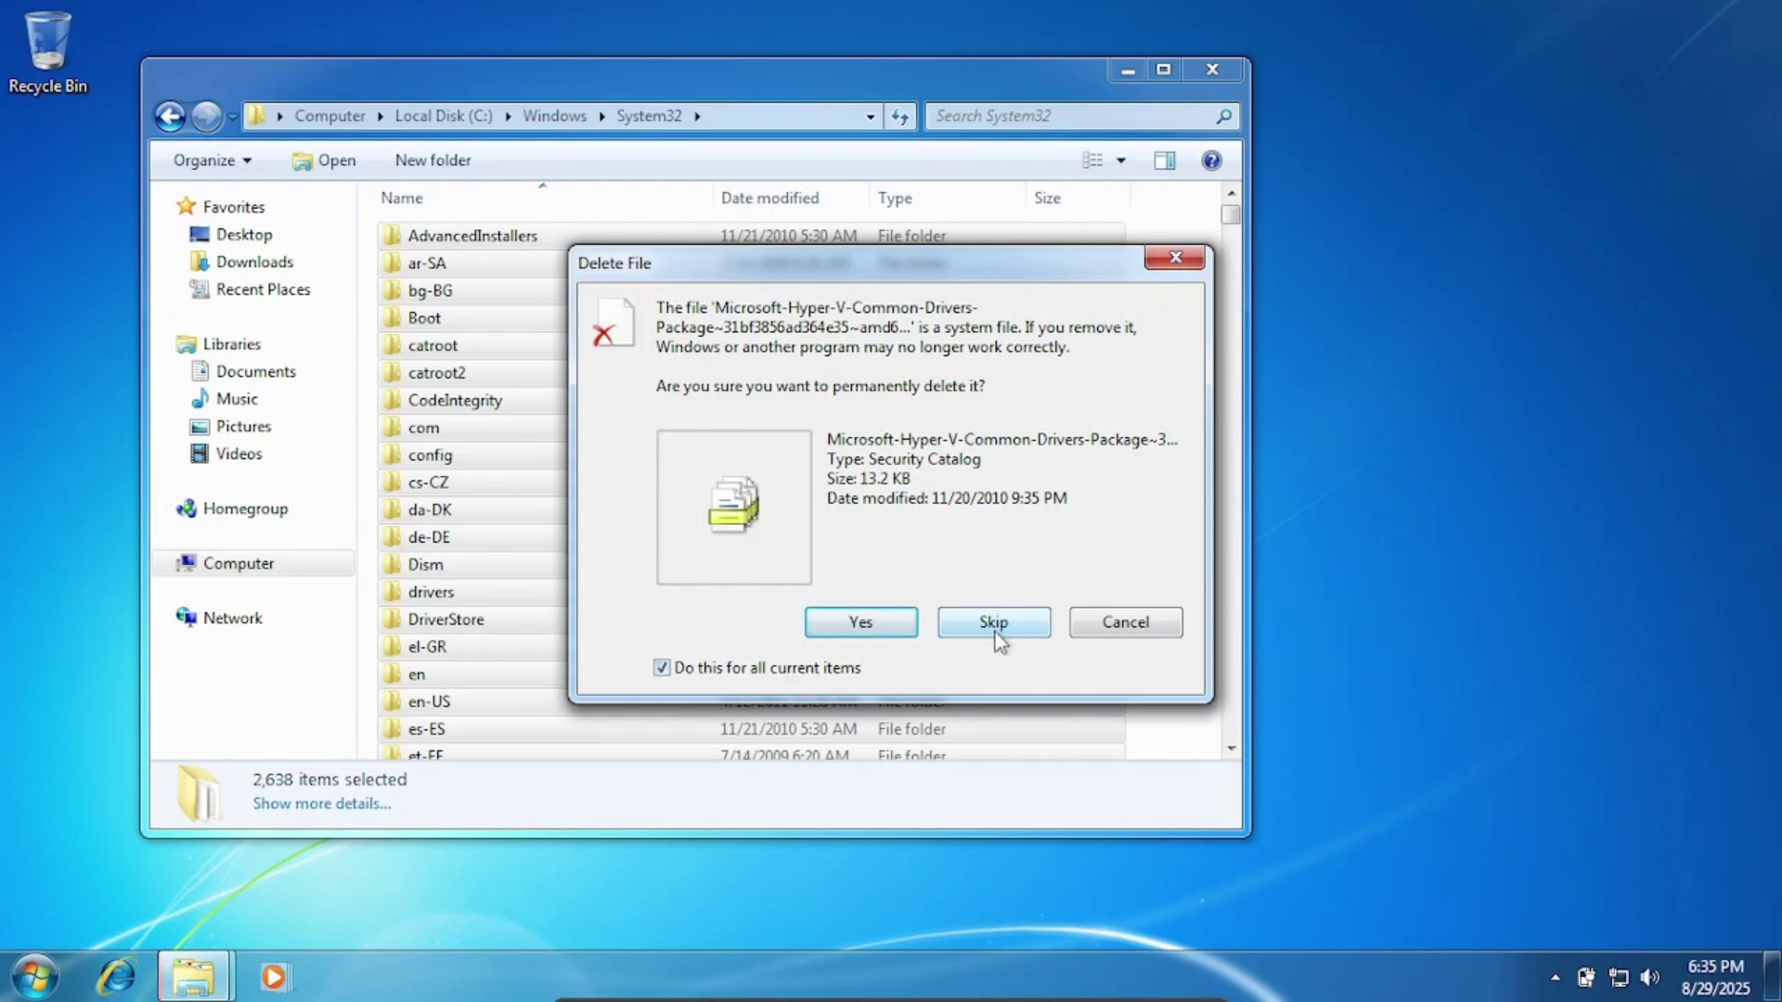
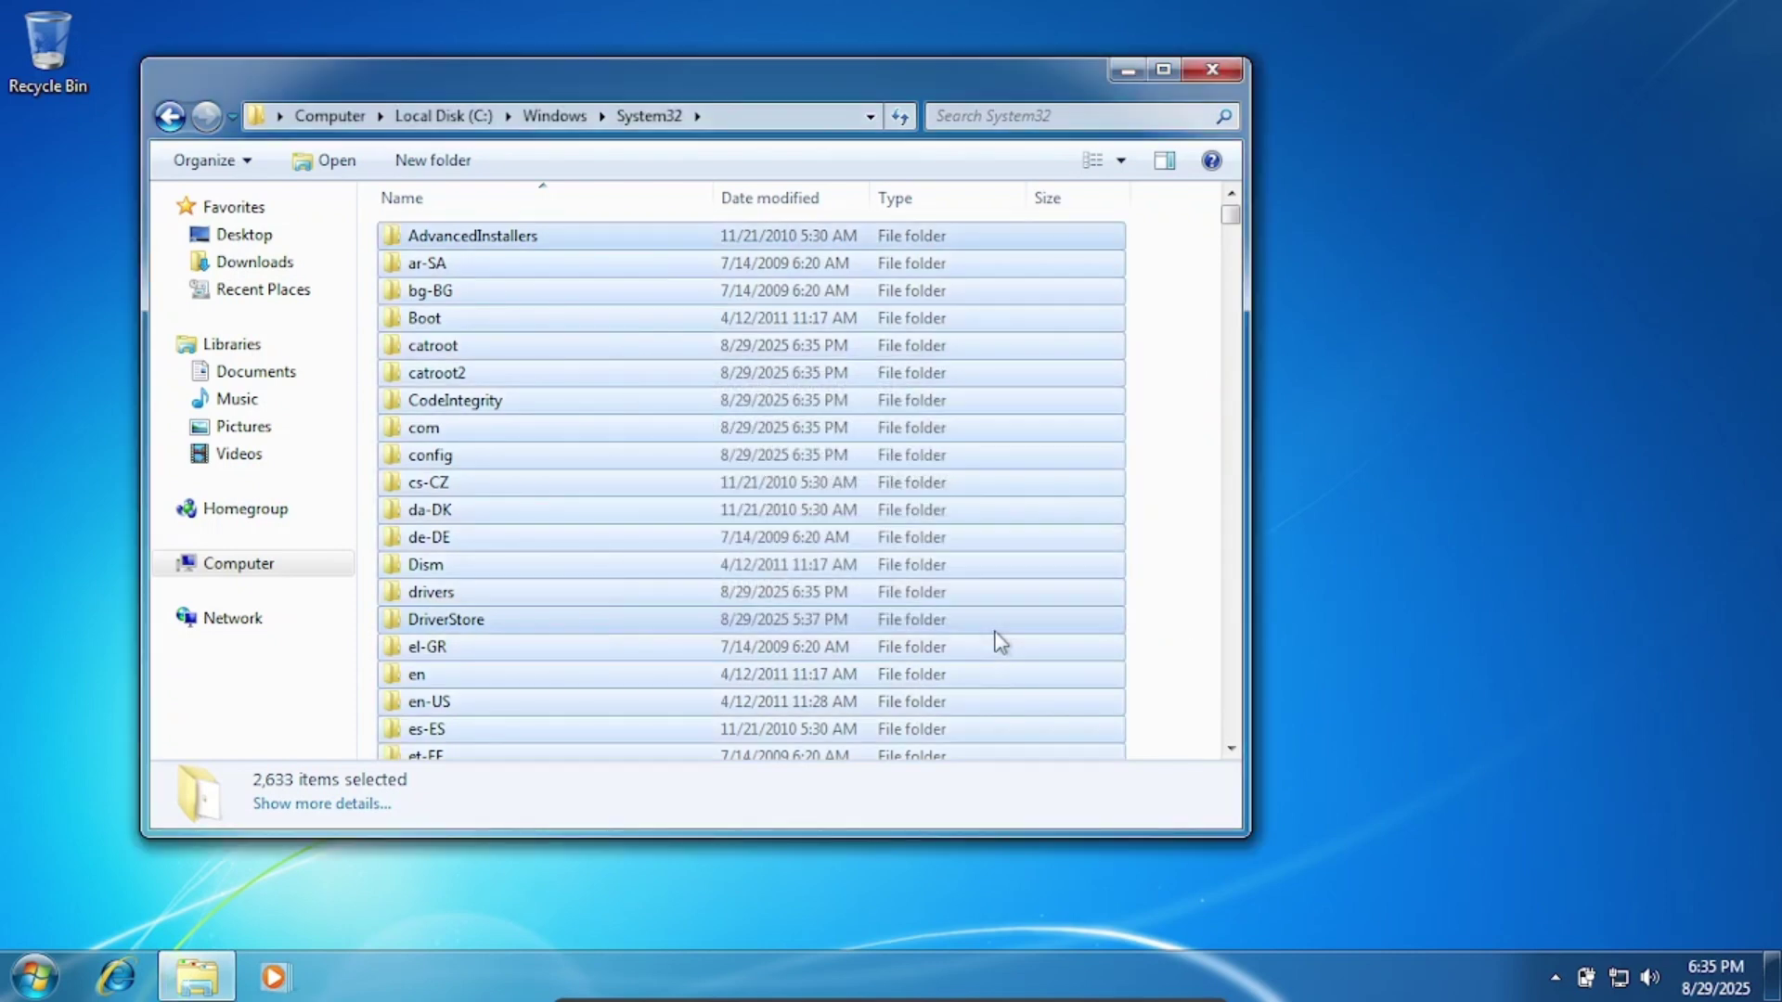
# - Delete the remaining System32 items with administrator permission, agreeing to permanently remove all current system files
pyautogui.scroll(-13, 747, 267)
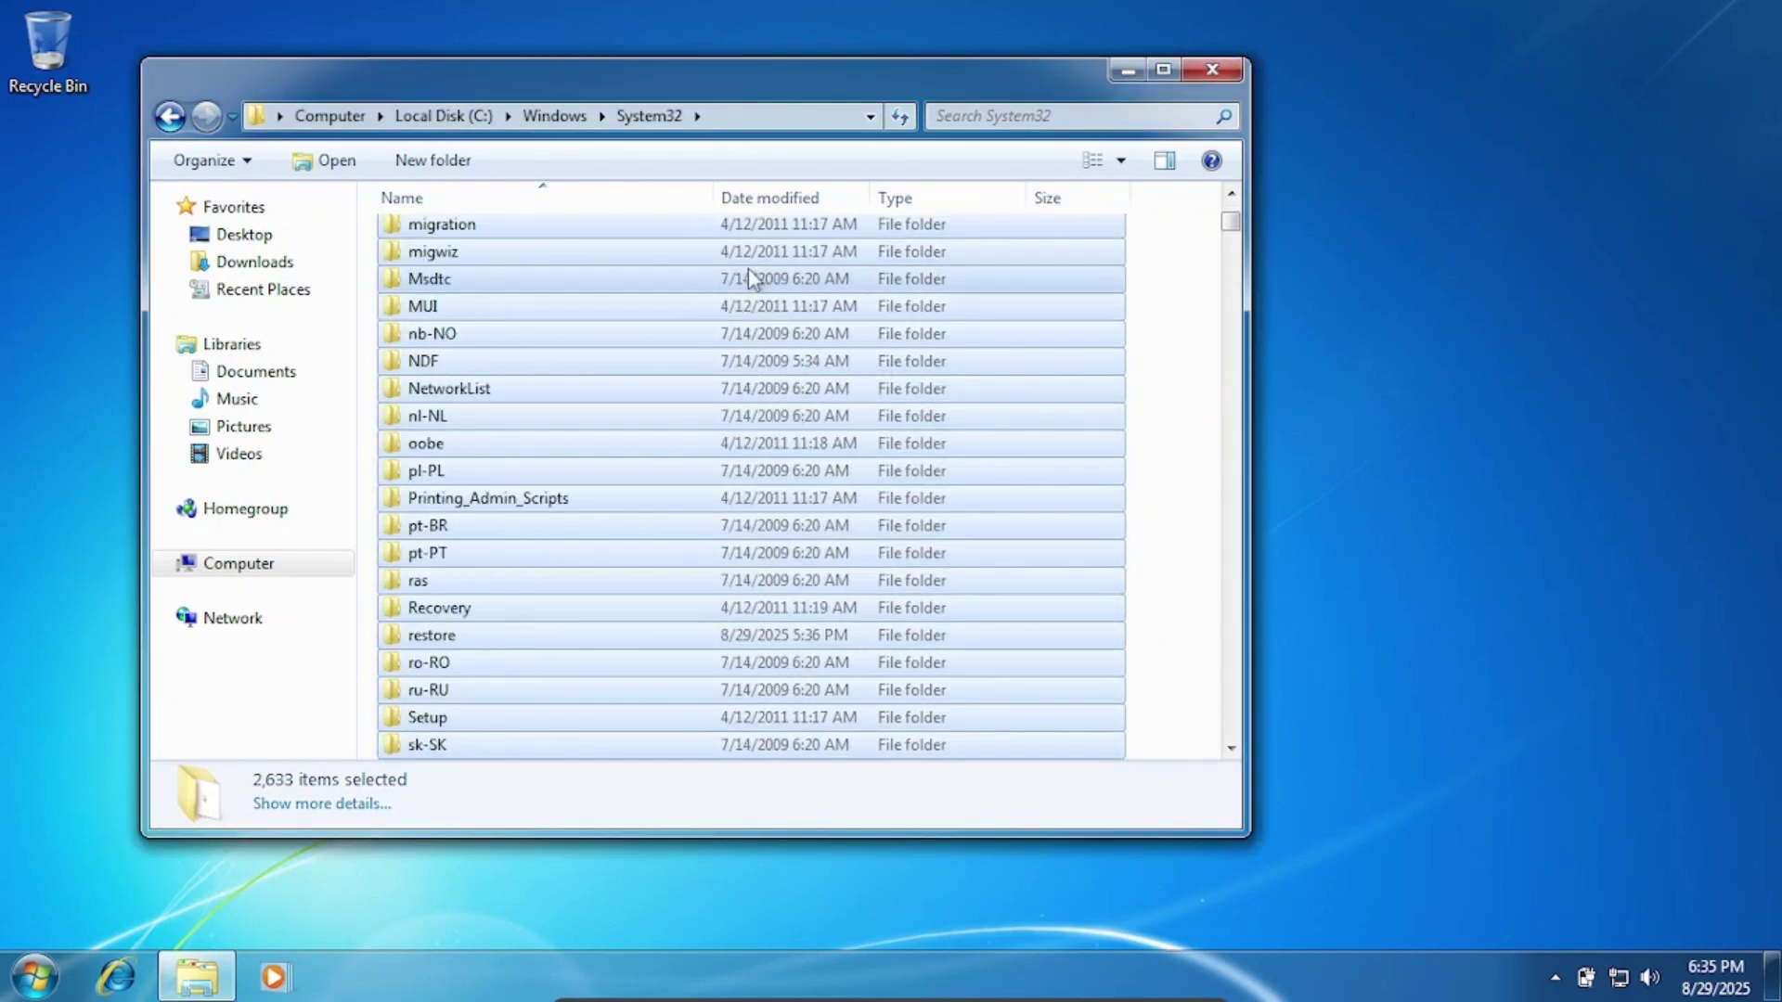
pyautogui.scroll(-14, 747, 269)
pyautogui.scroll(13, 748, 269)
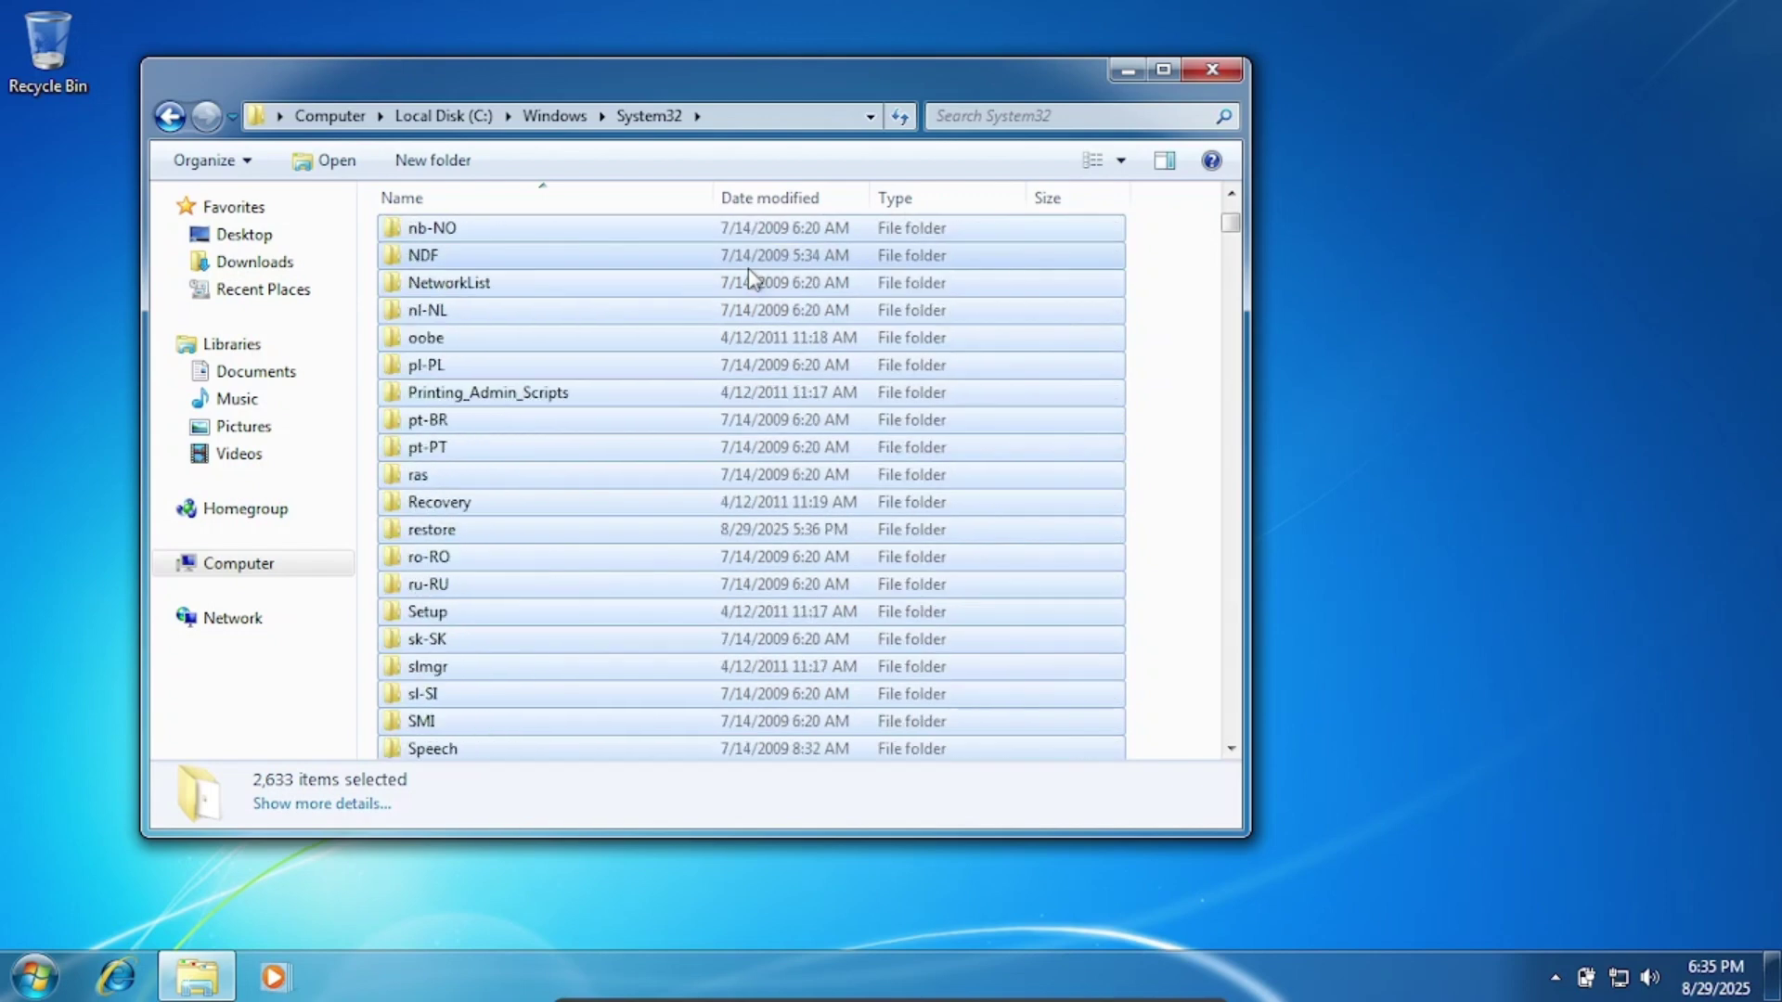
pyautogui.scroll(20, 748, 269)
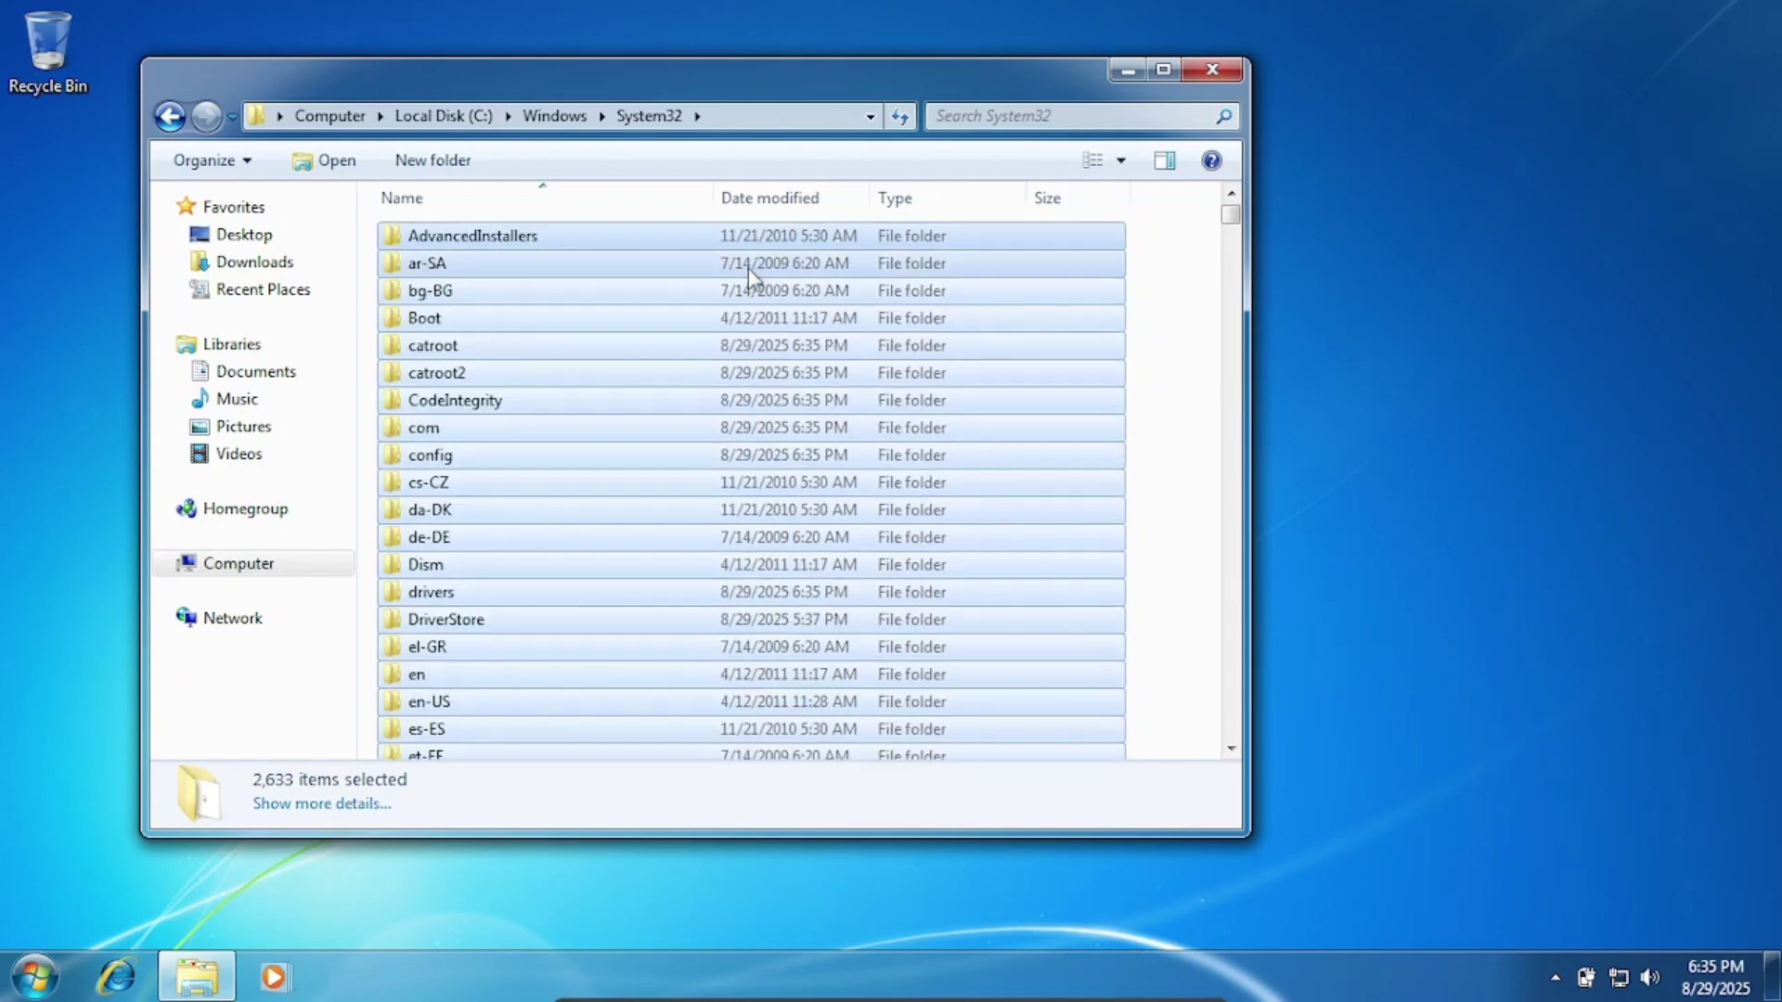
pyautogui.press('Delete')
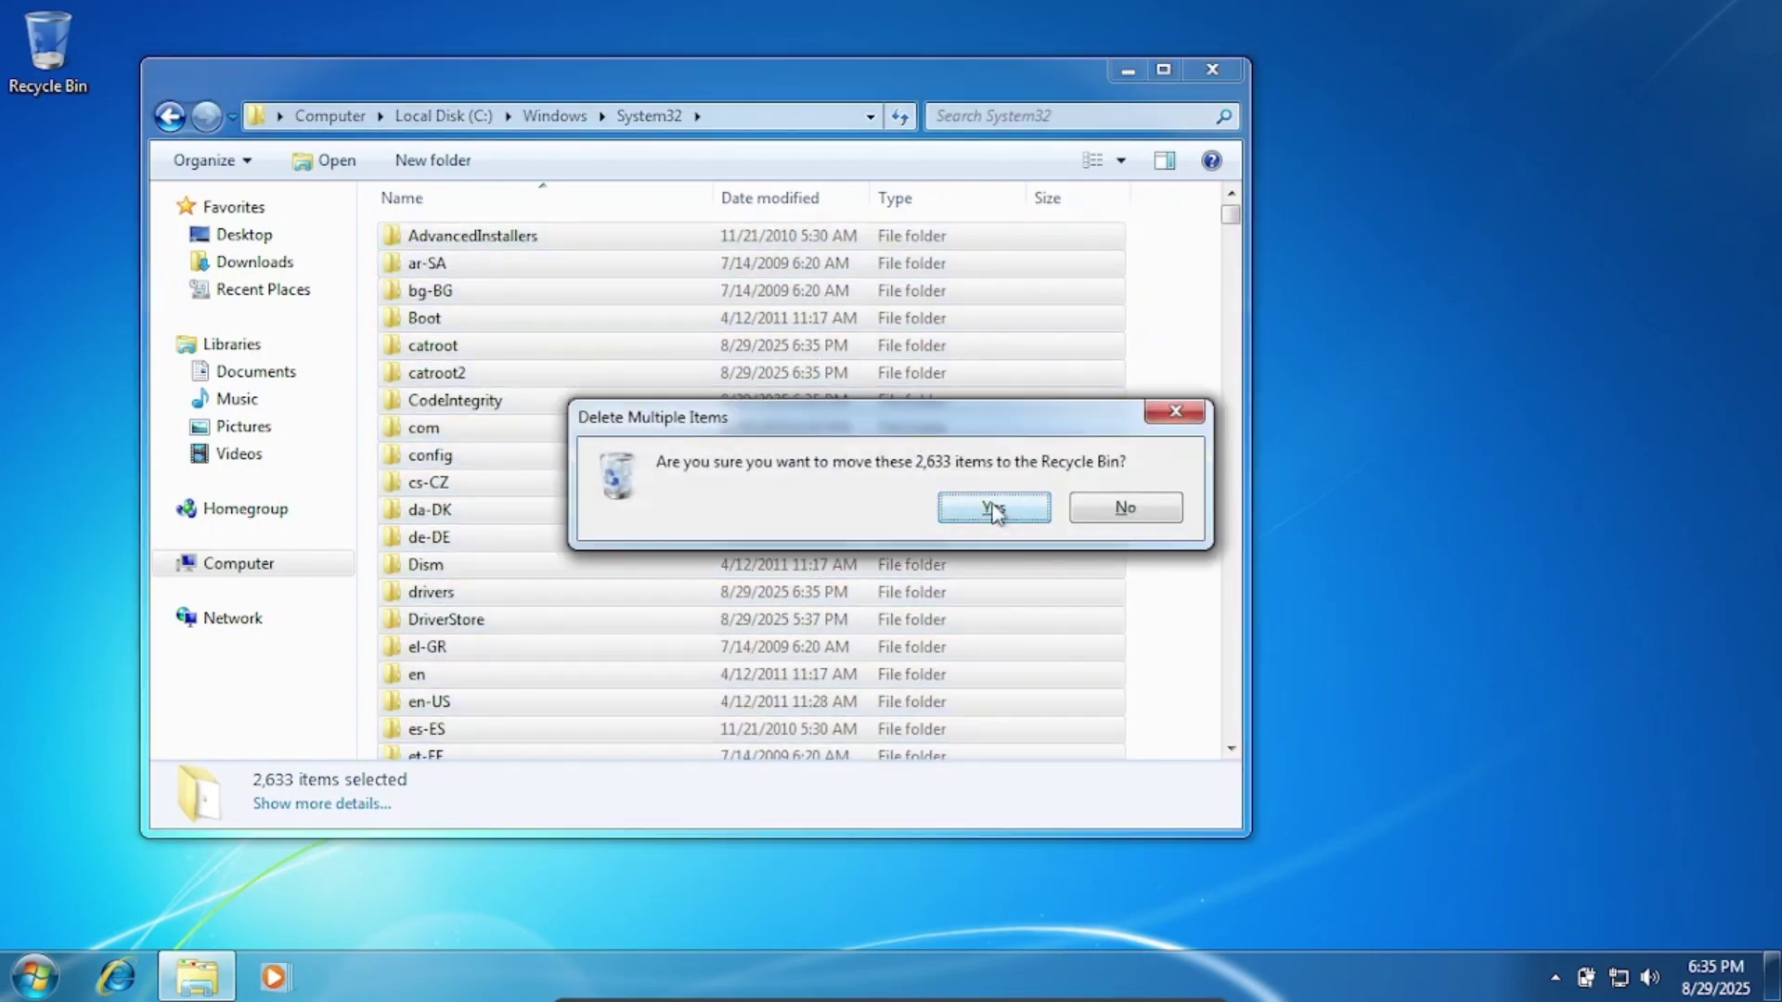
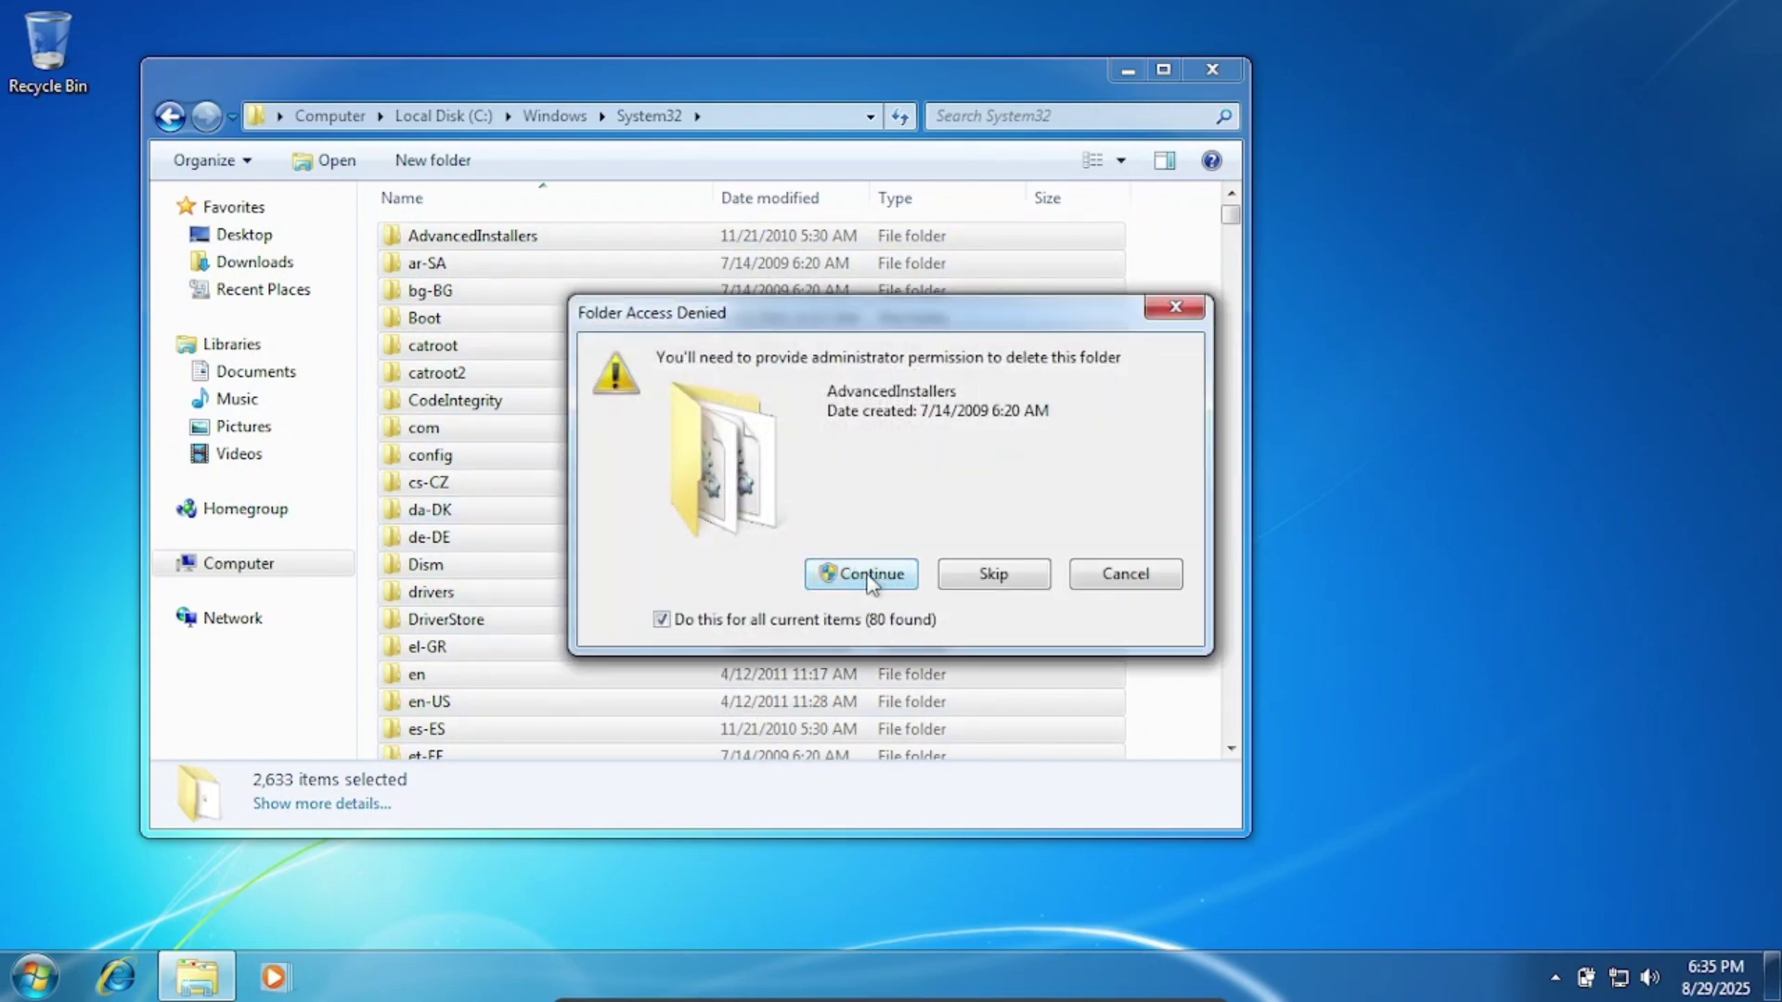
pyautogui.click(870, 575)
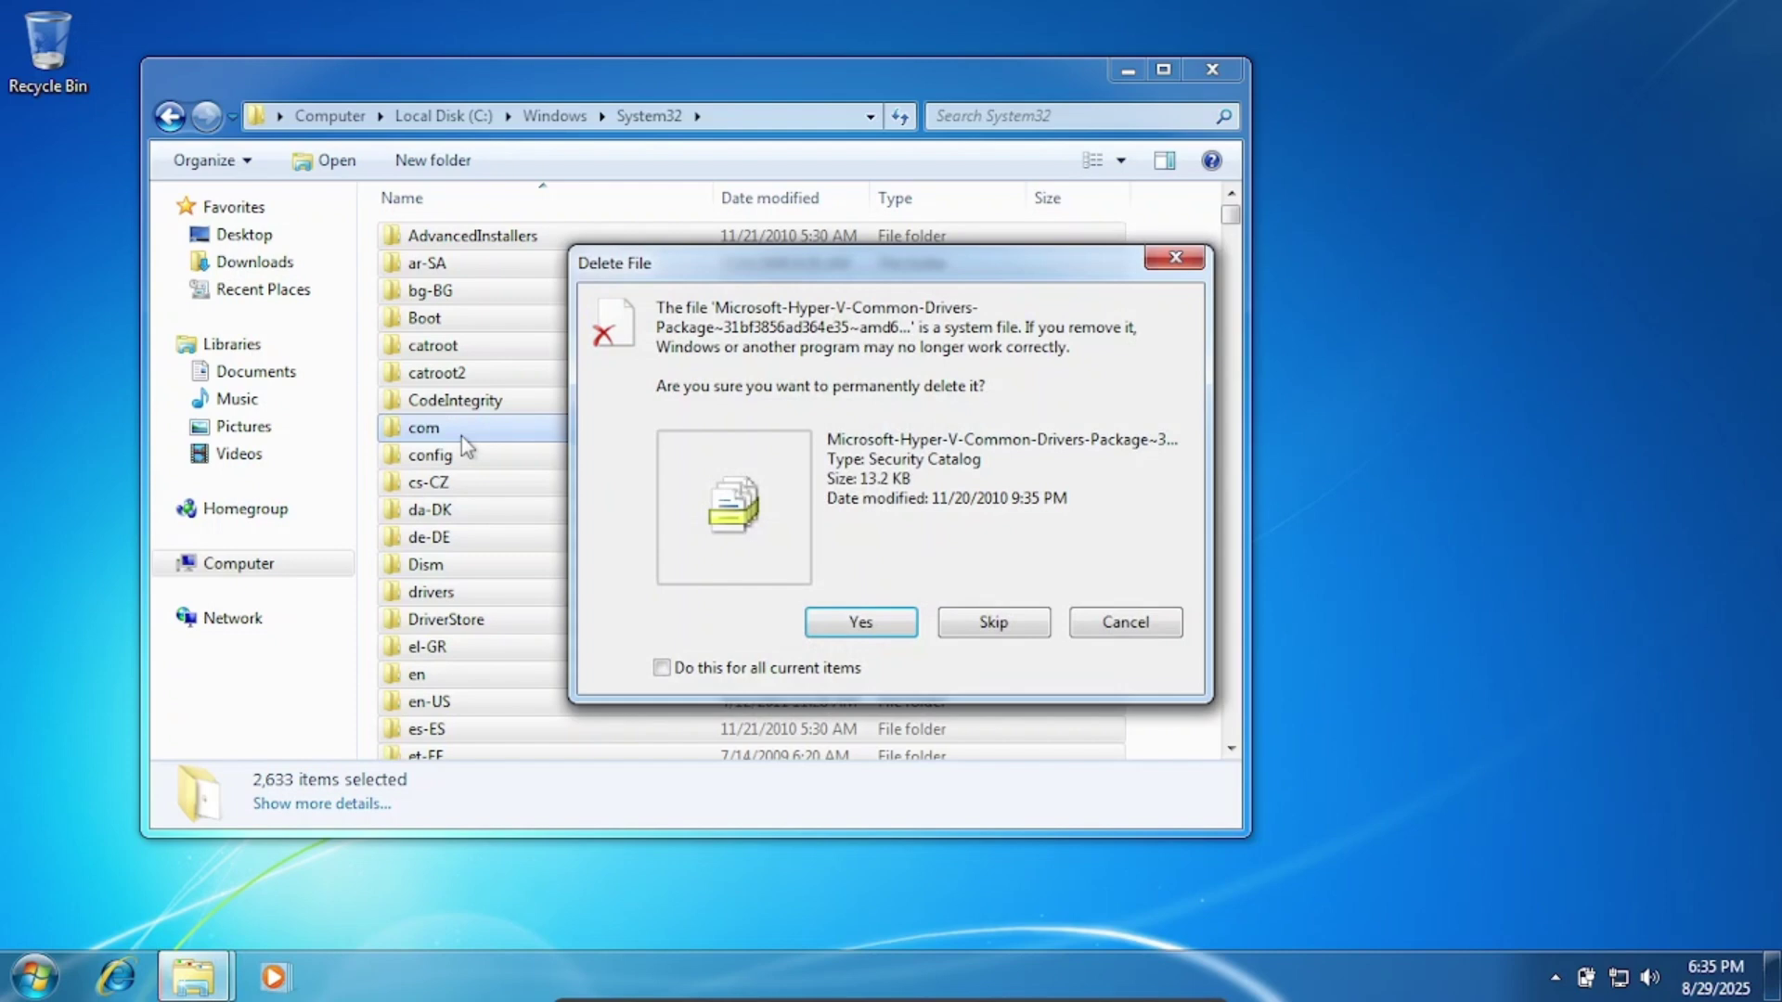
pyautogui.click(688, 677)
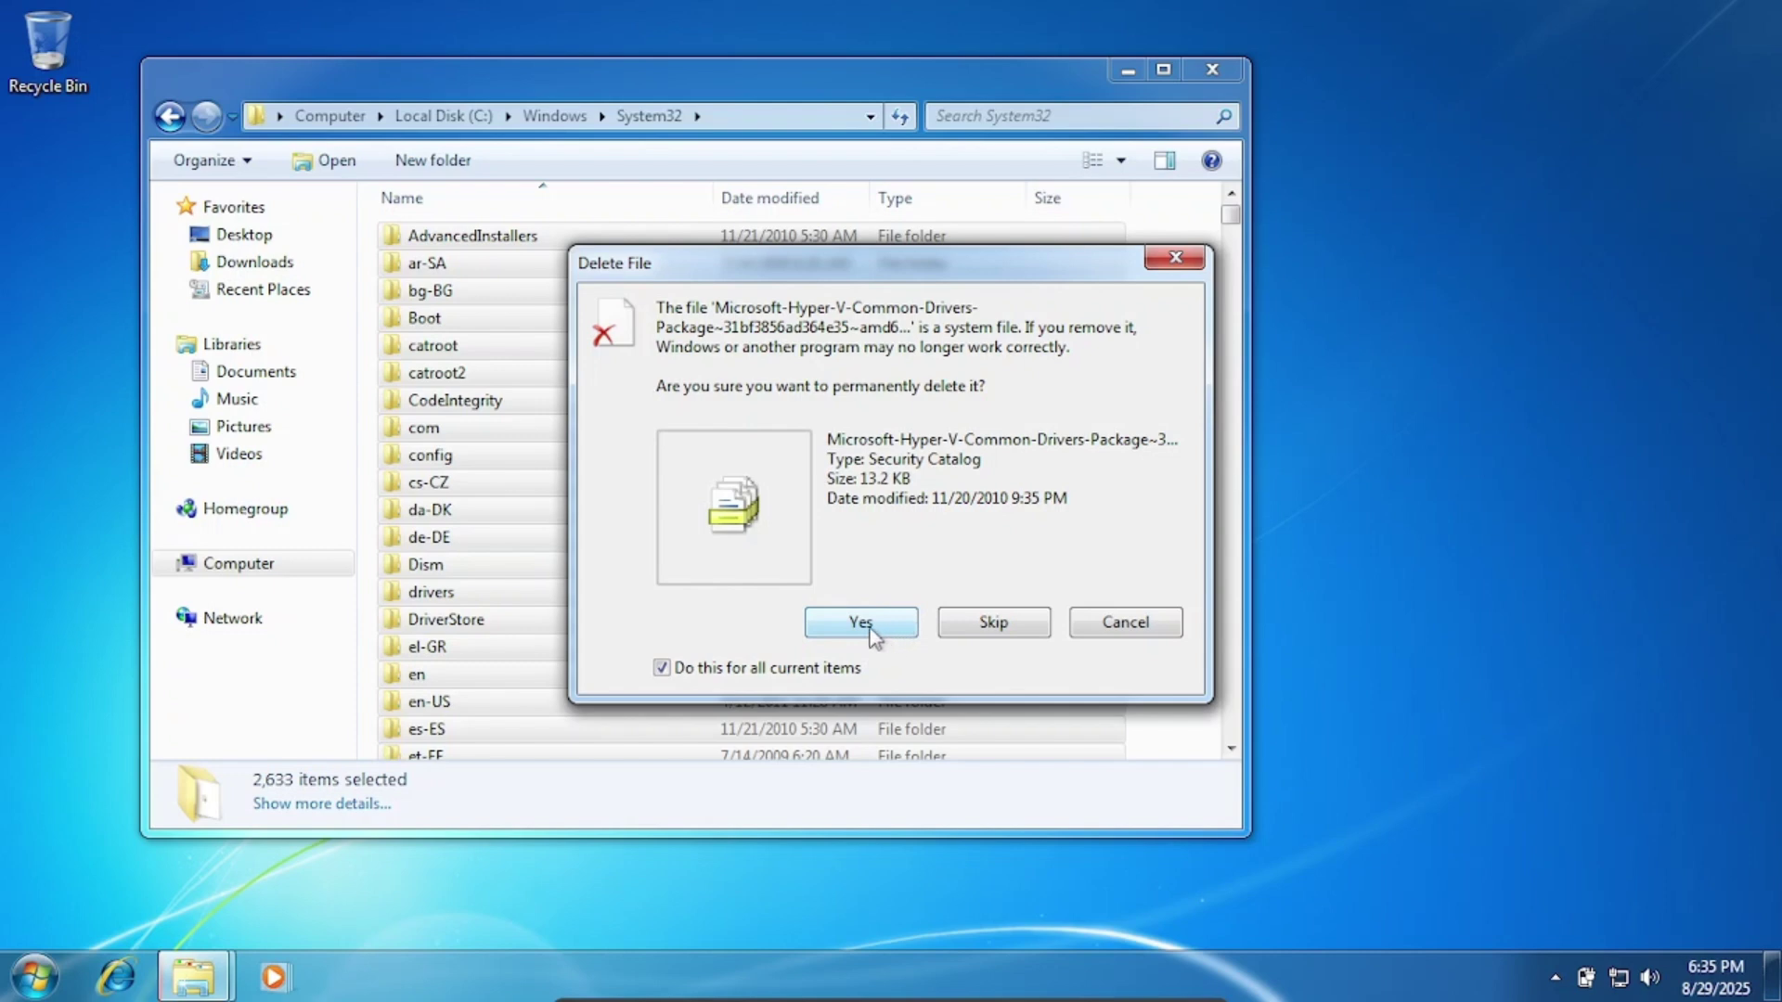
pyautogui.click(861, 622)
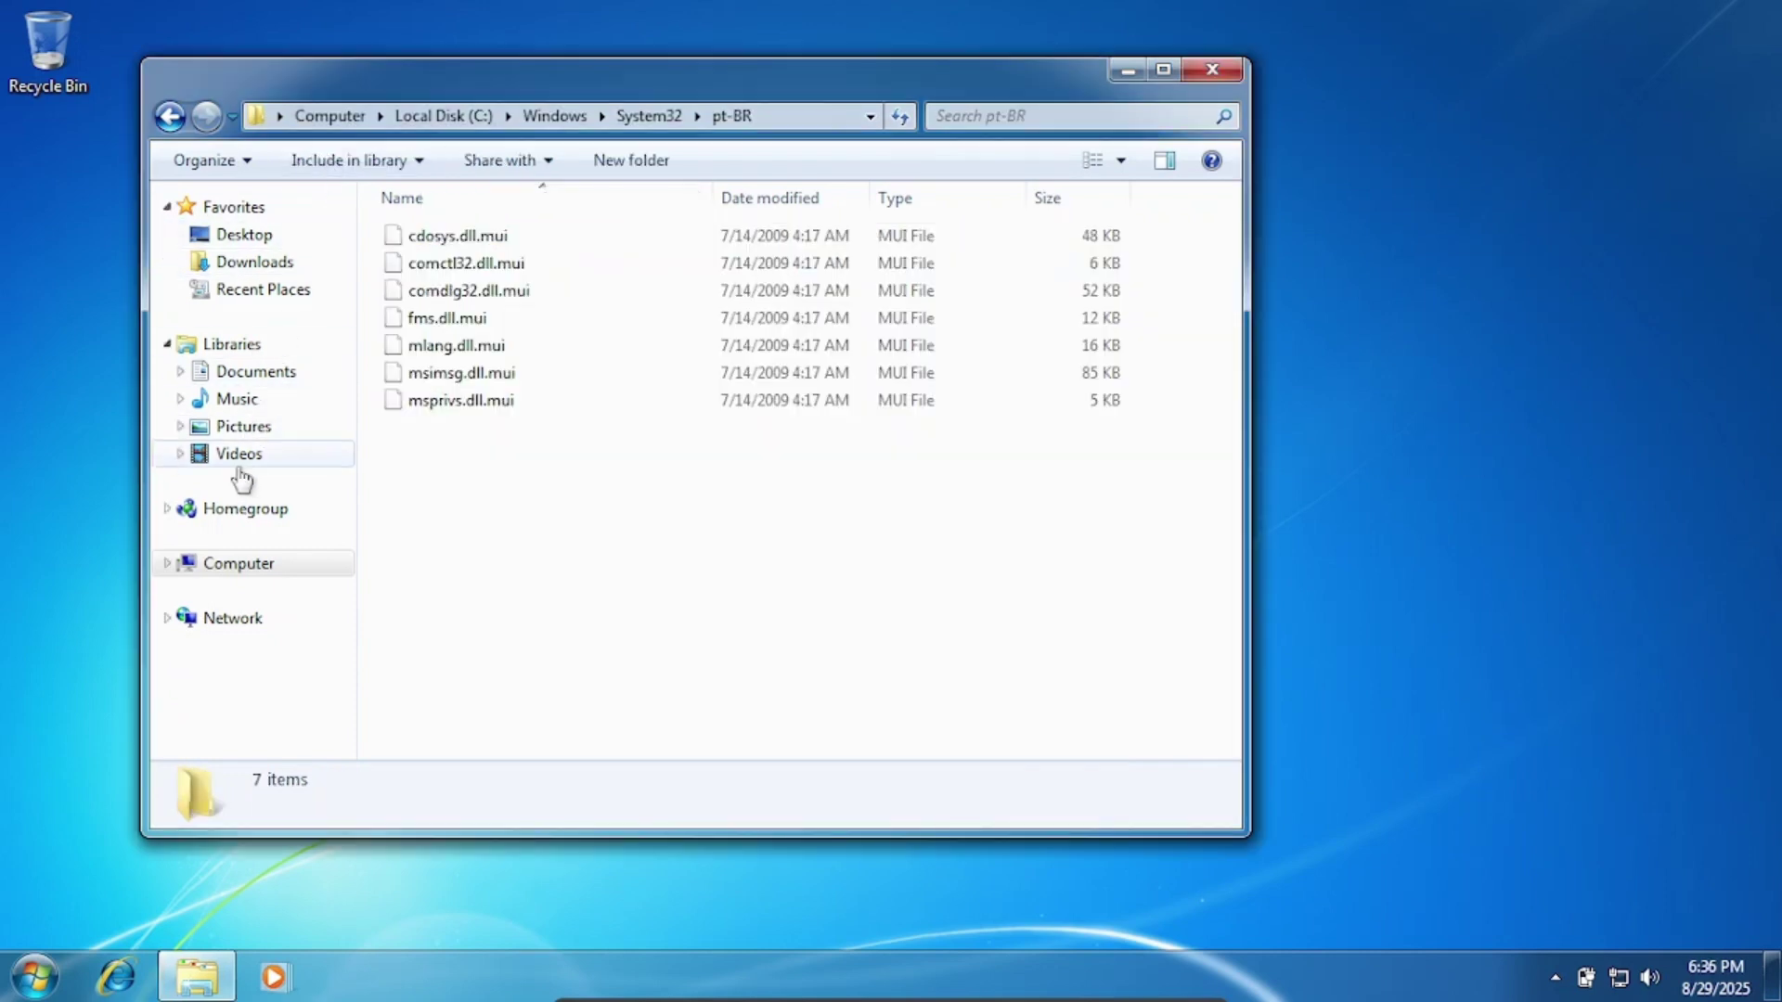
# - Restart the Windows 7 virtual machine
pyautogui.click(35, 976)
pyautogui.click(456, 906)
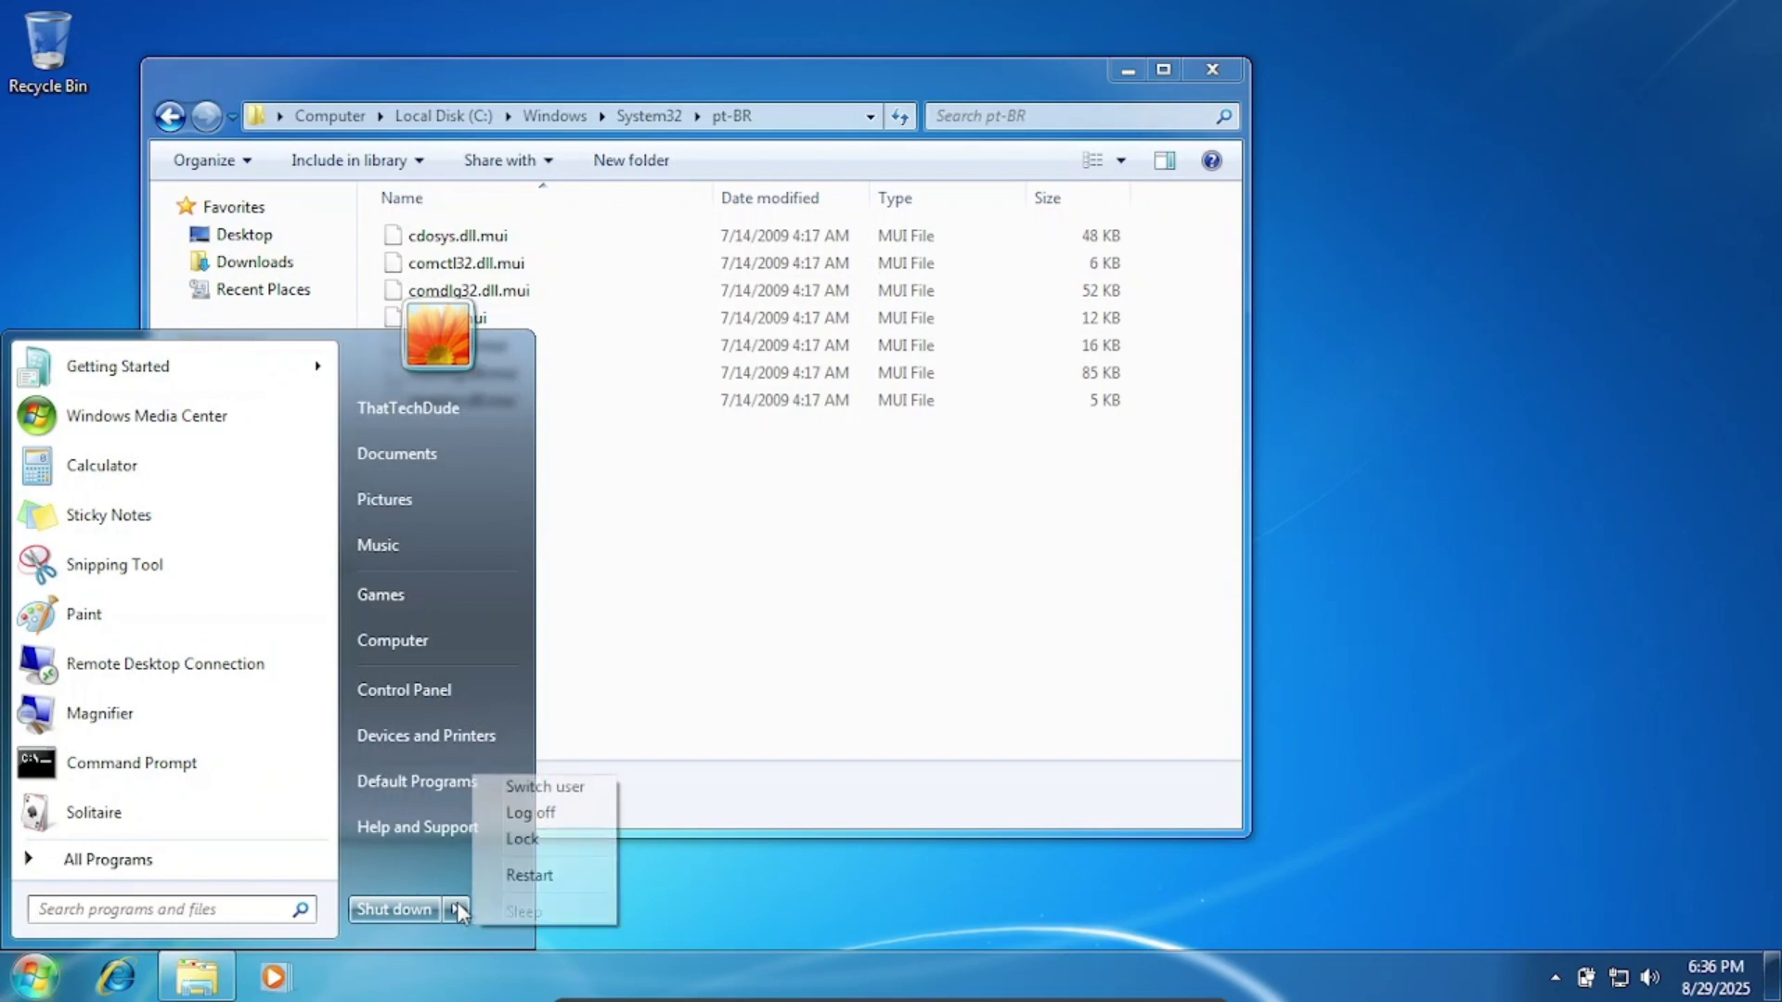
pyautogui.click(529, 876)
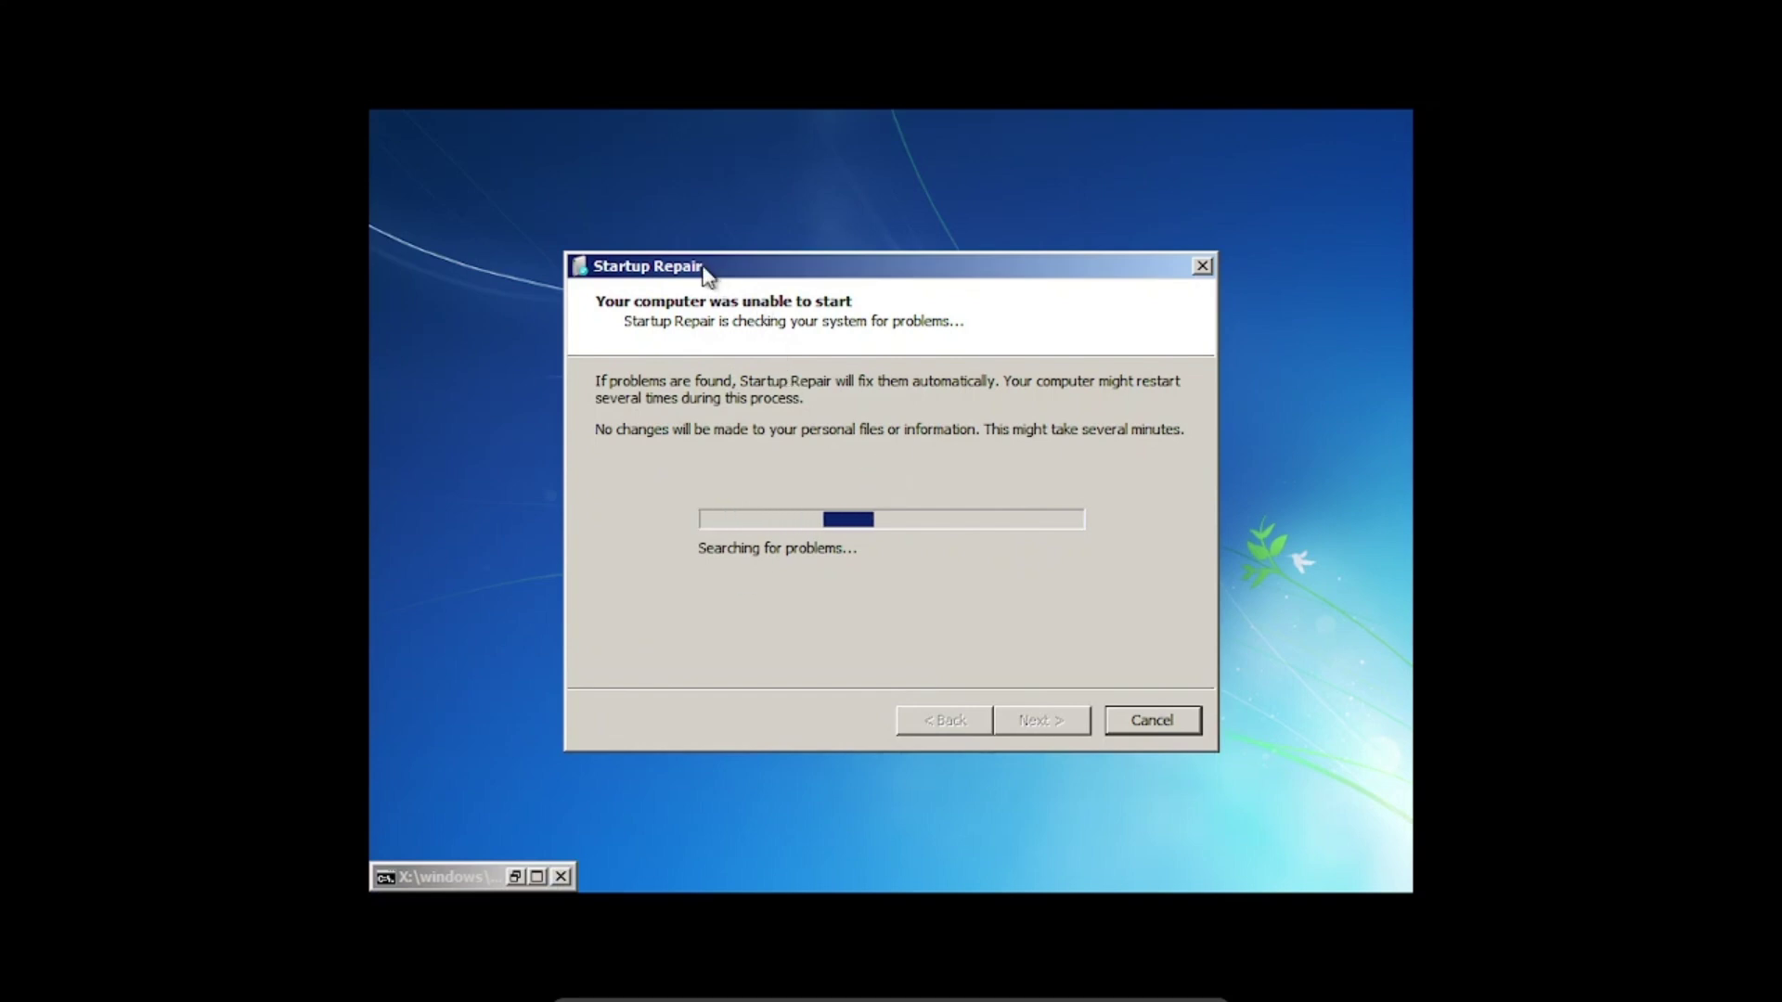
# - Have Startup Repair try to restore the computer using System Restore
pyautogui.moveTo(705, 272); pyautogui.dragTo(820, 226)
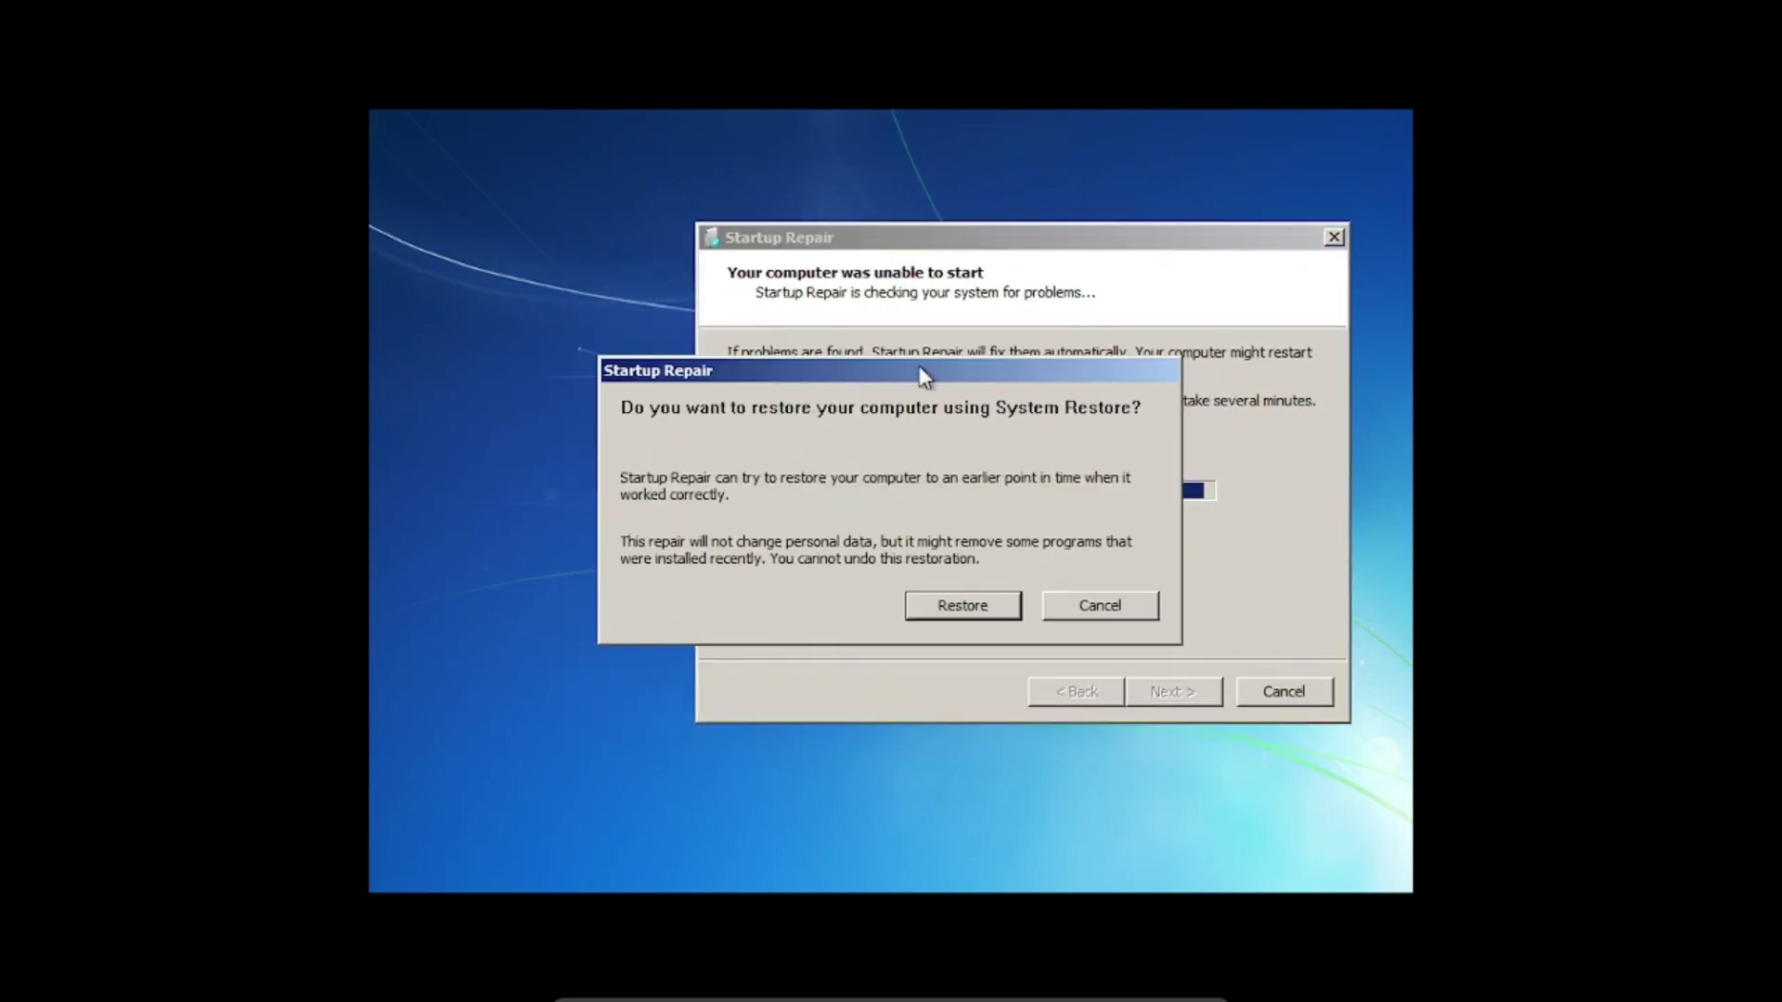
pyautogui.click(978, 609)
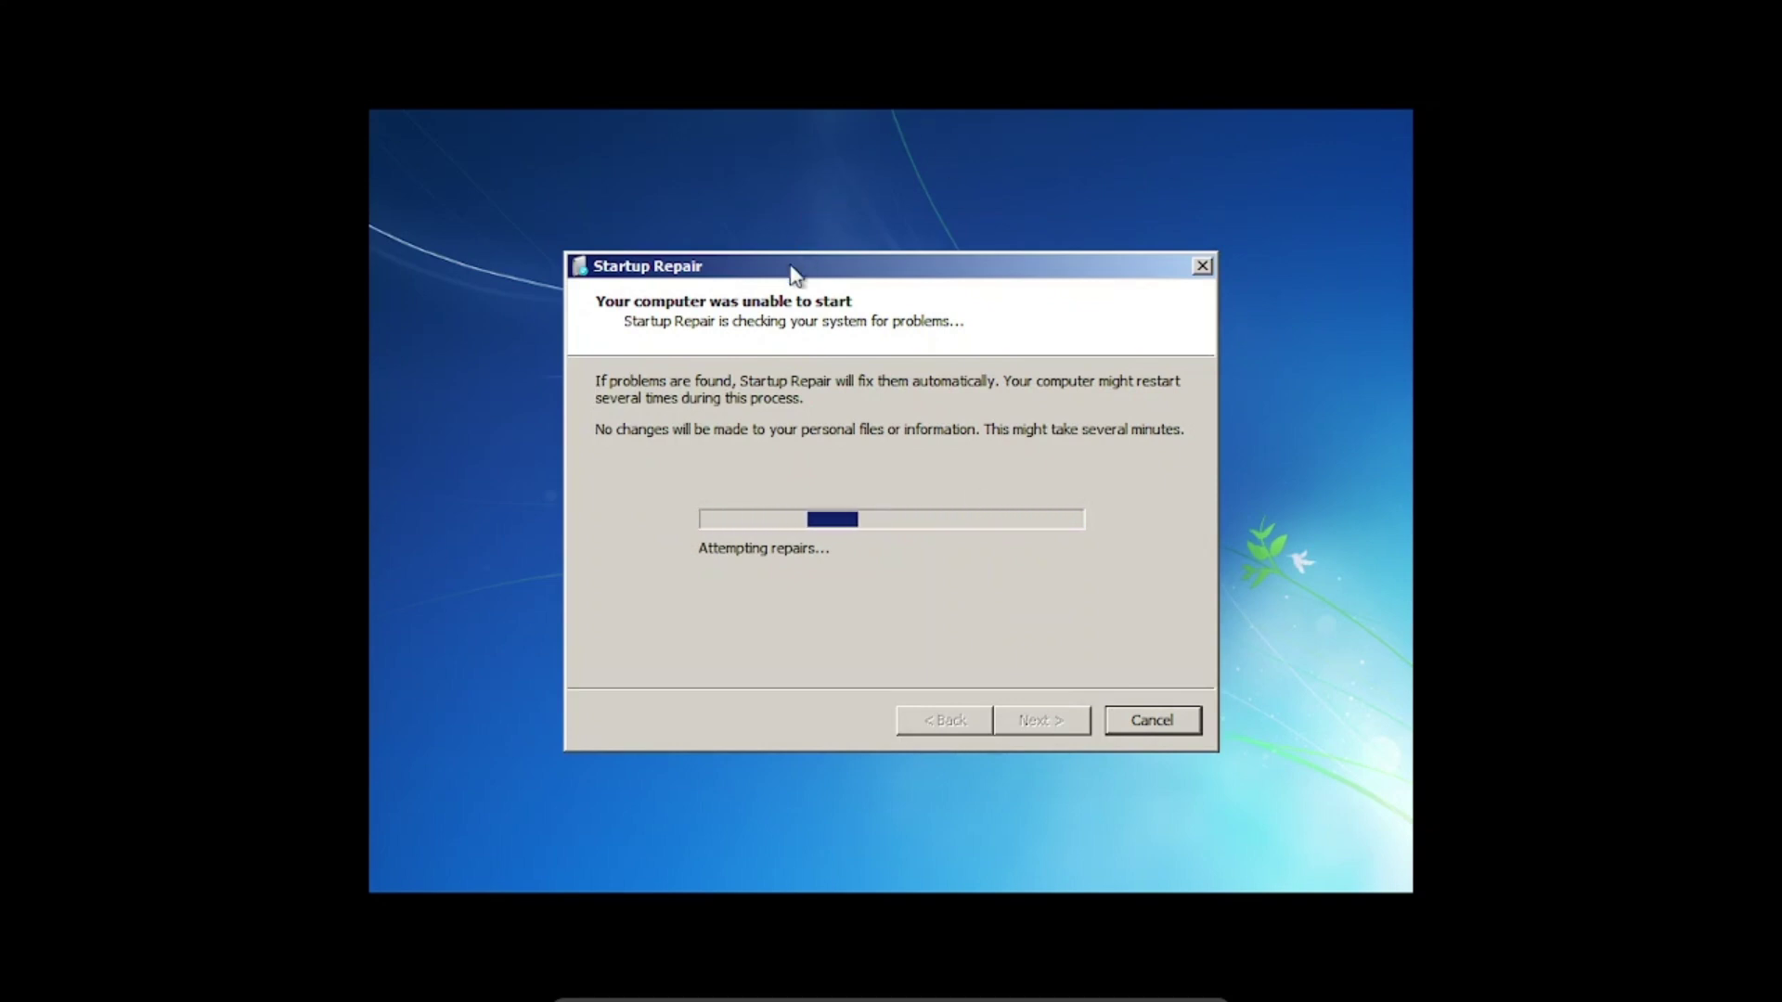
pyautogui.moveTo(791, 269); pyautogui.dragTo(759, 289)
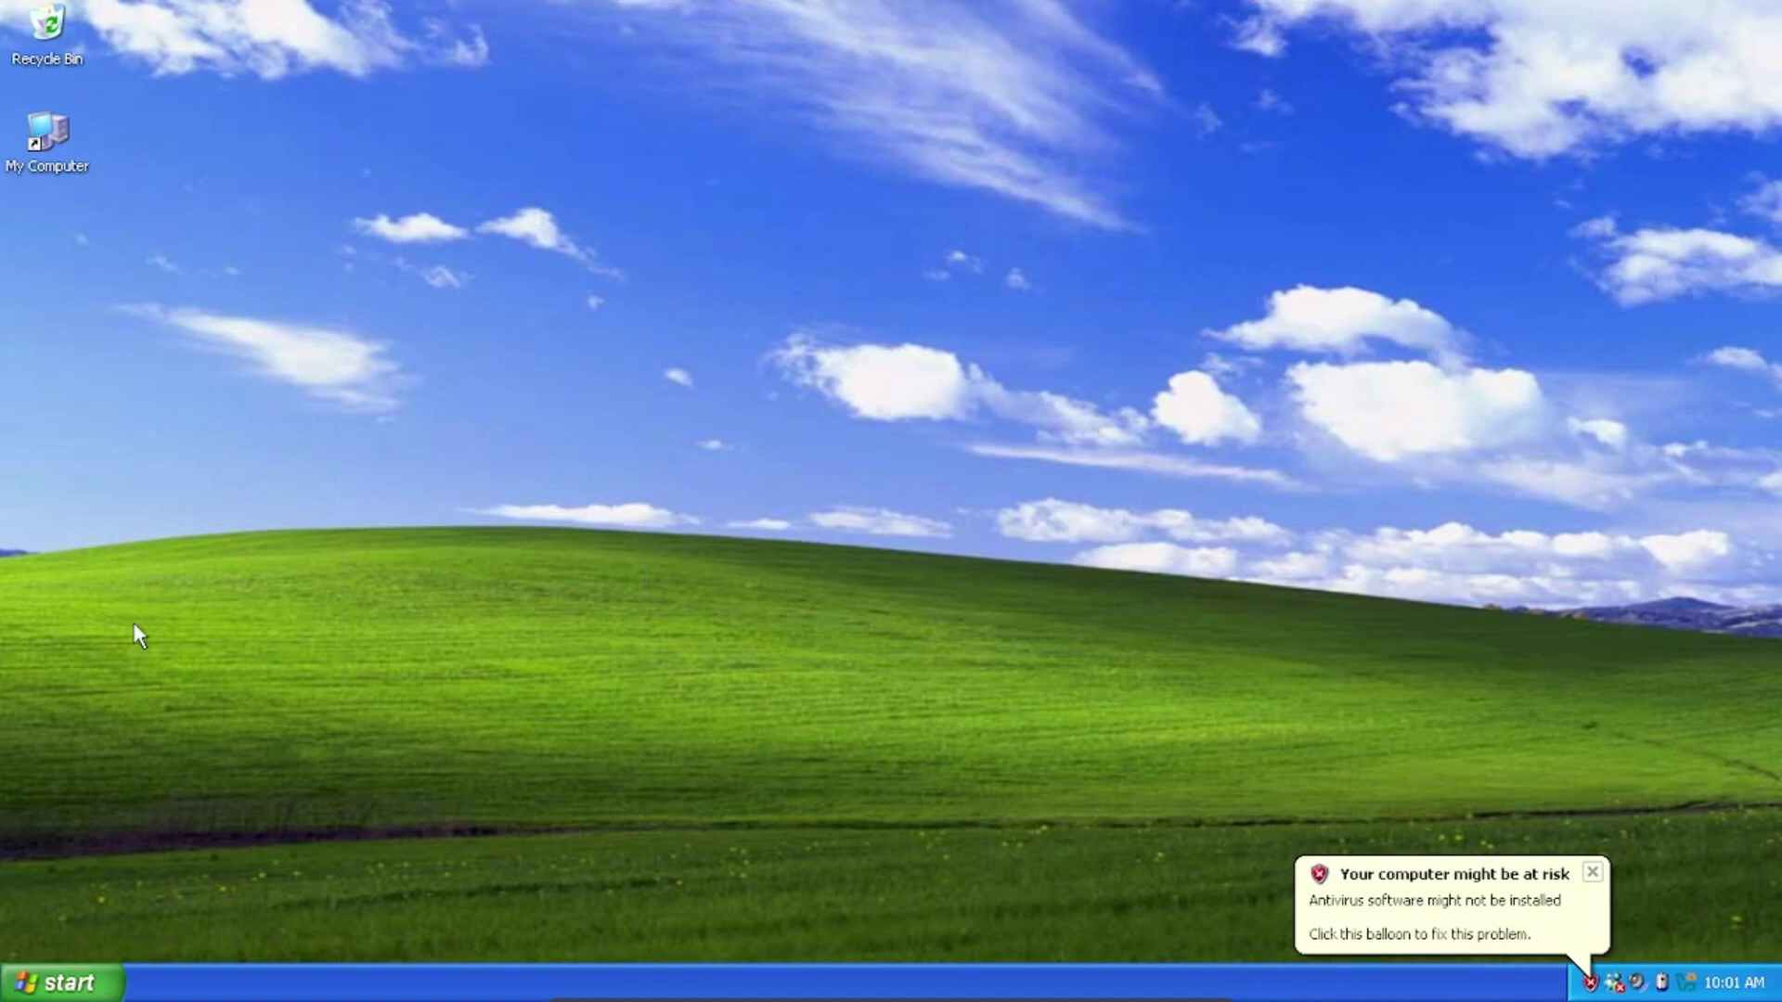
pyautogui.rightClick(707, 314)
pyautogui.click(796, 467)
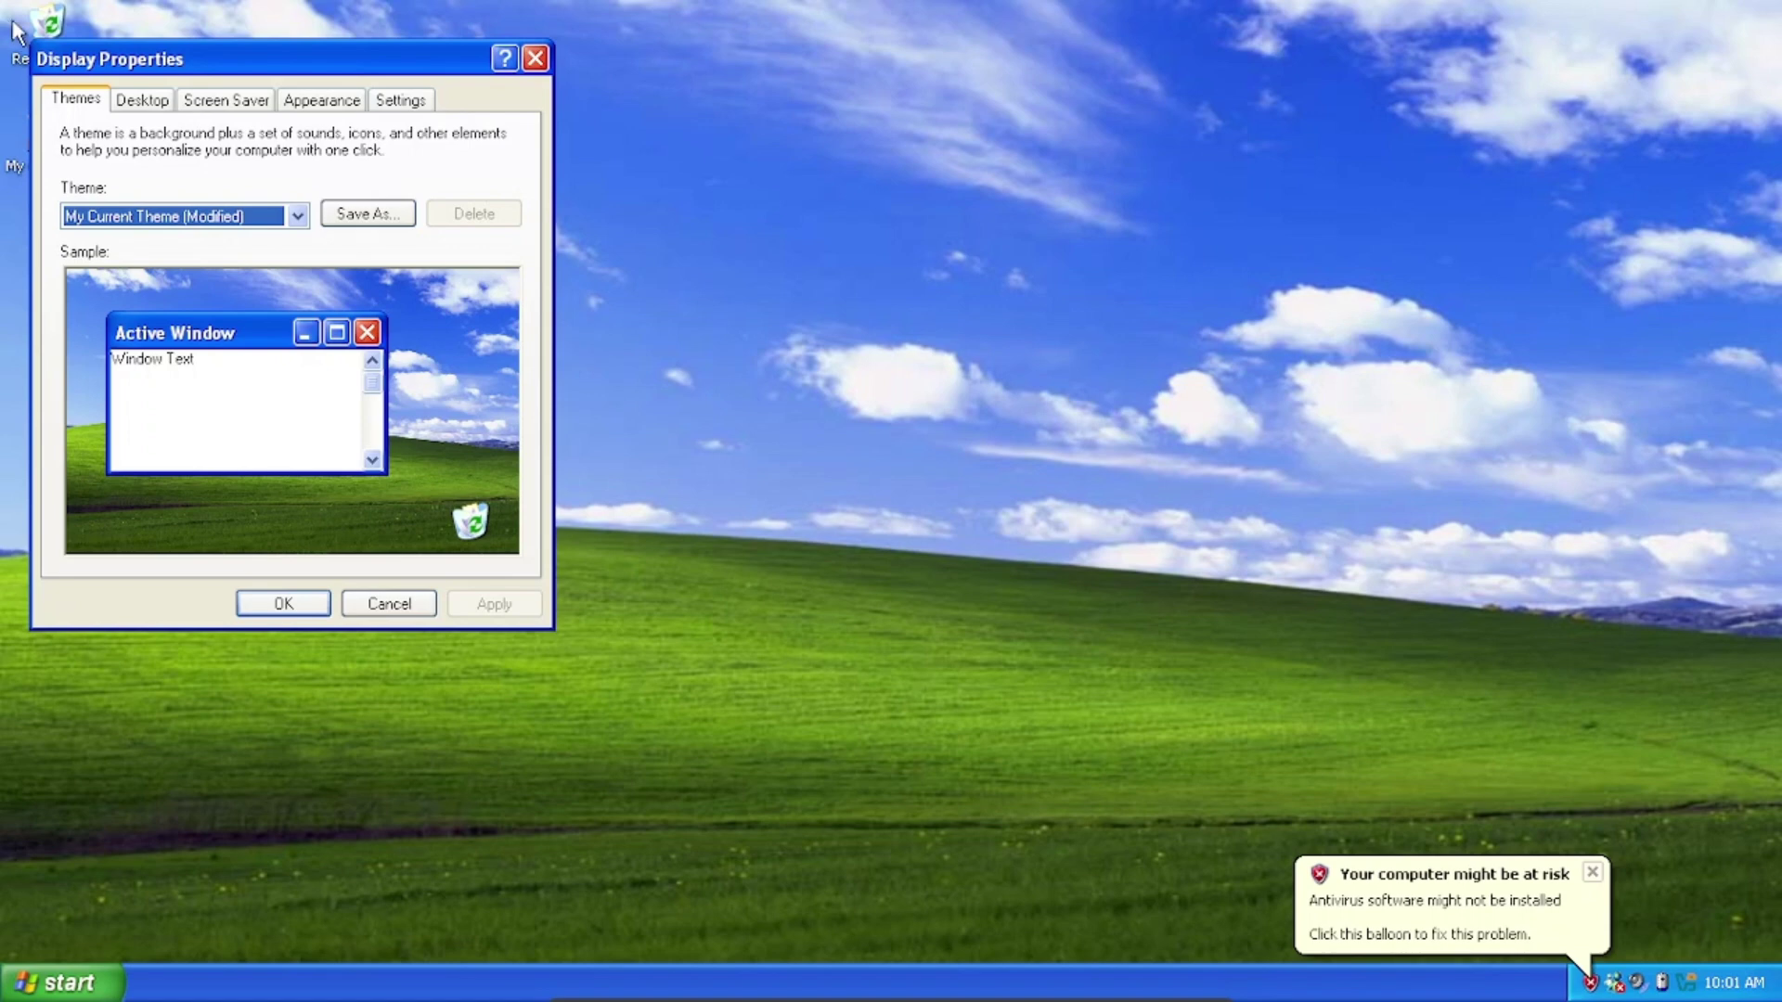
pyautogui.click(534, 60)
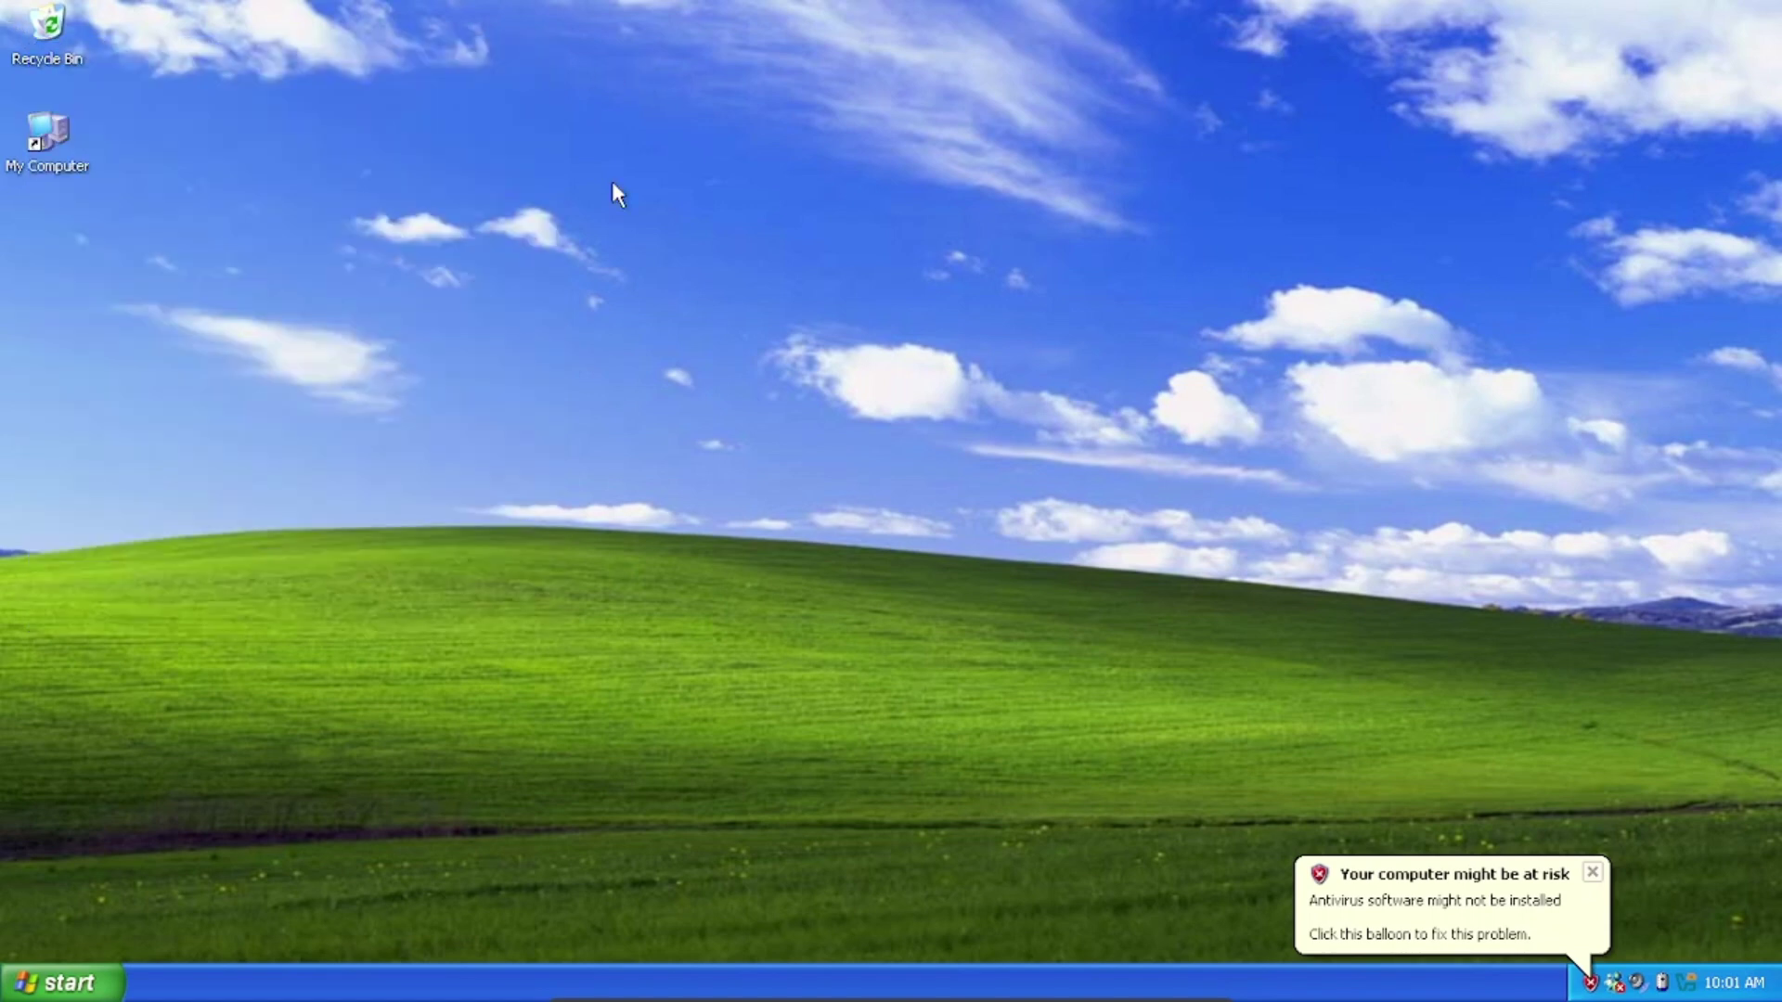
# - Create a new text document on the Windows XP desktop and open it
pyautogui.rightClick(860, 699)
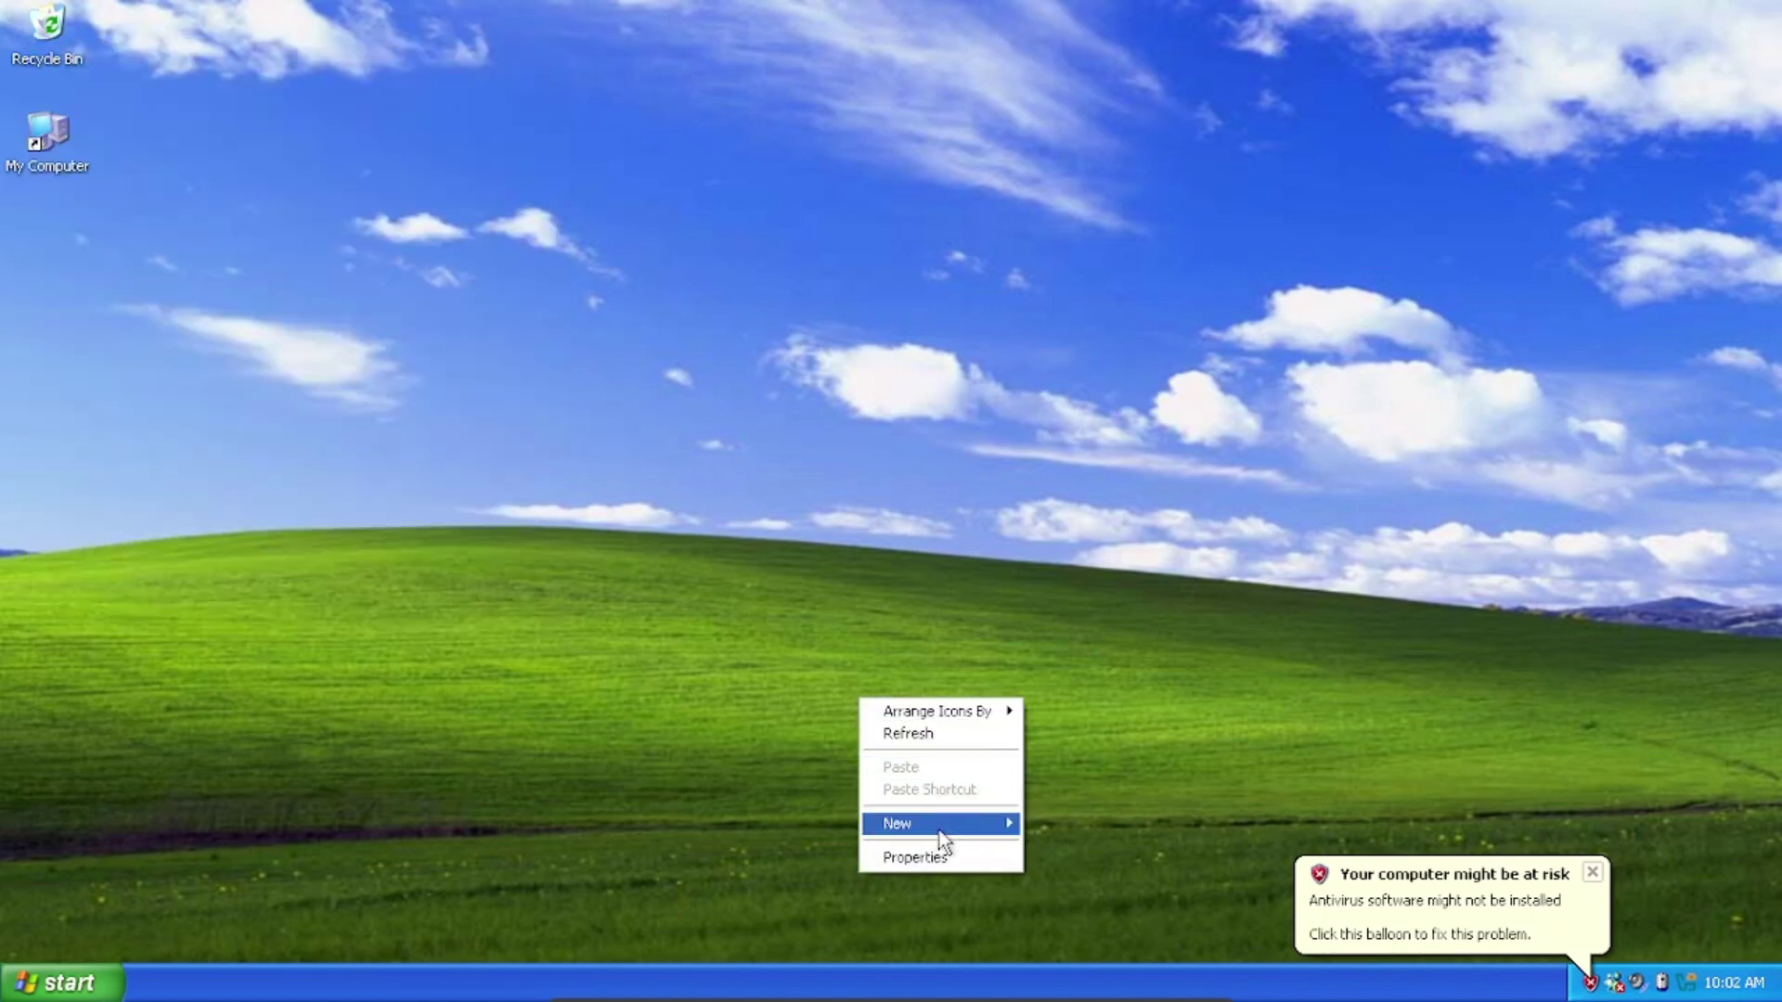
pyautogui.moveTo(939, 830)
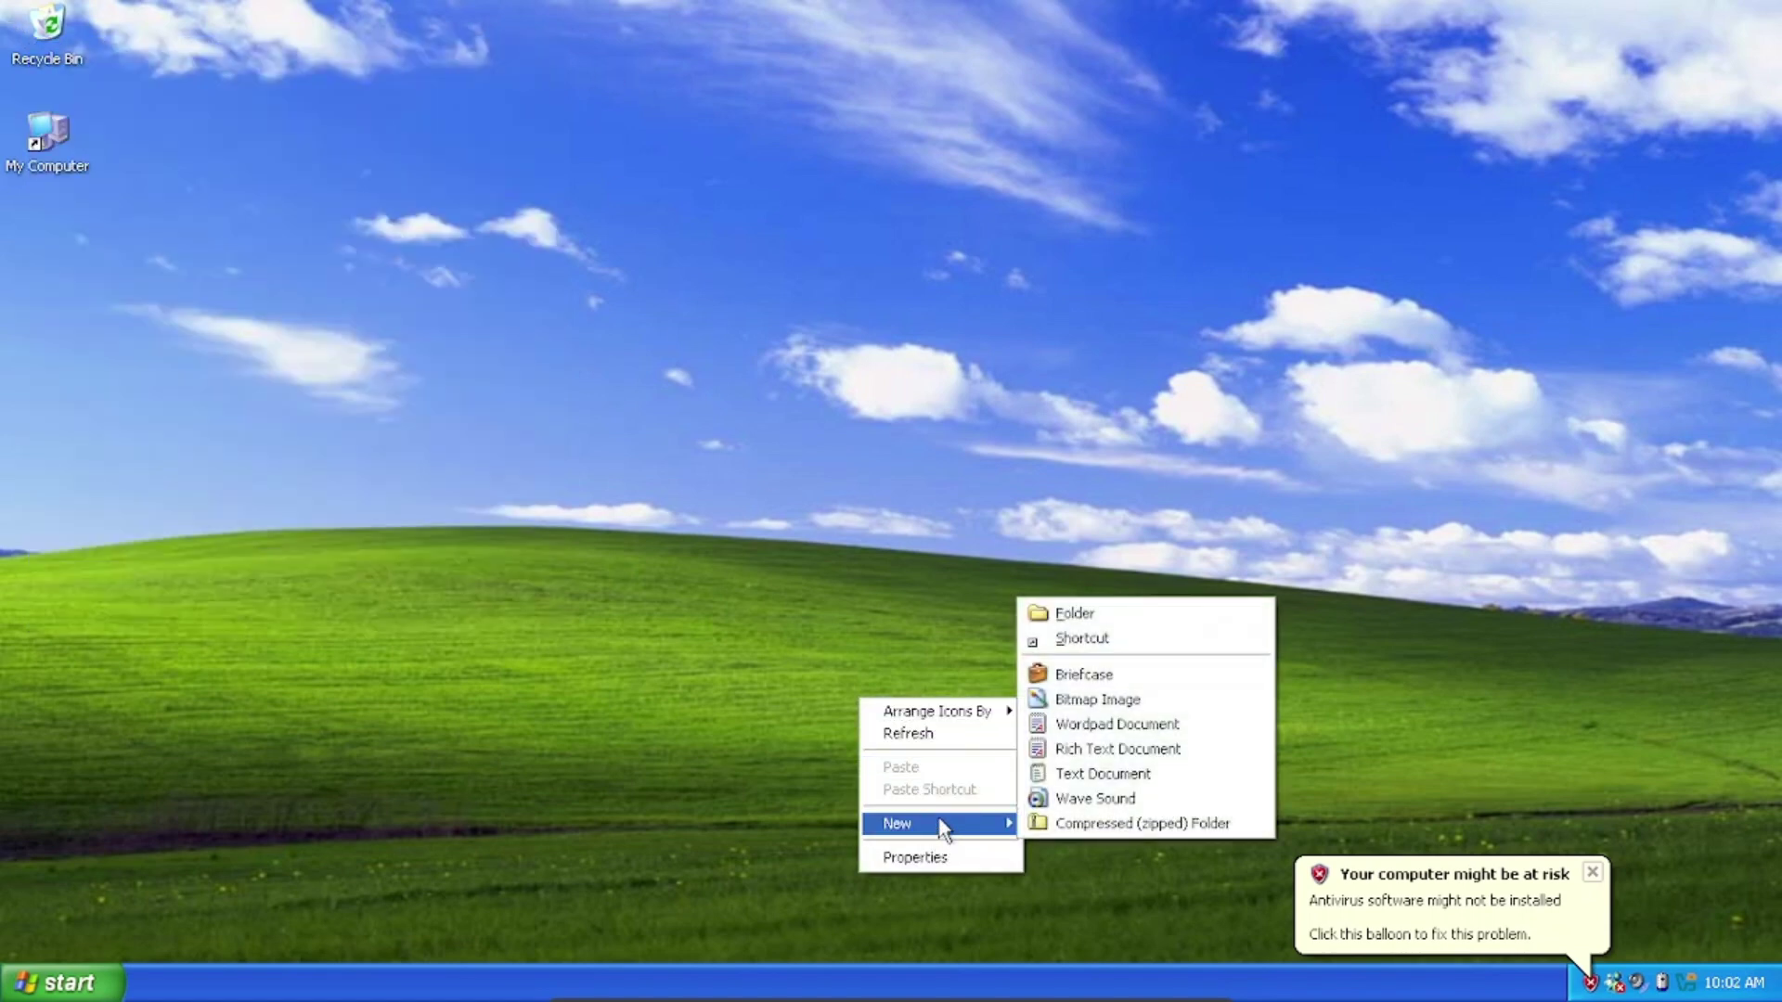
pyautogui.click(1127, 772)
pyautogui.doubleClick(831, 665)
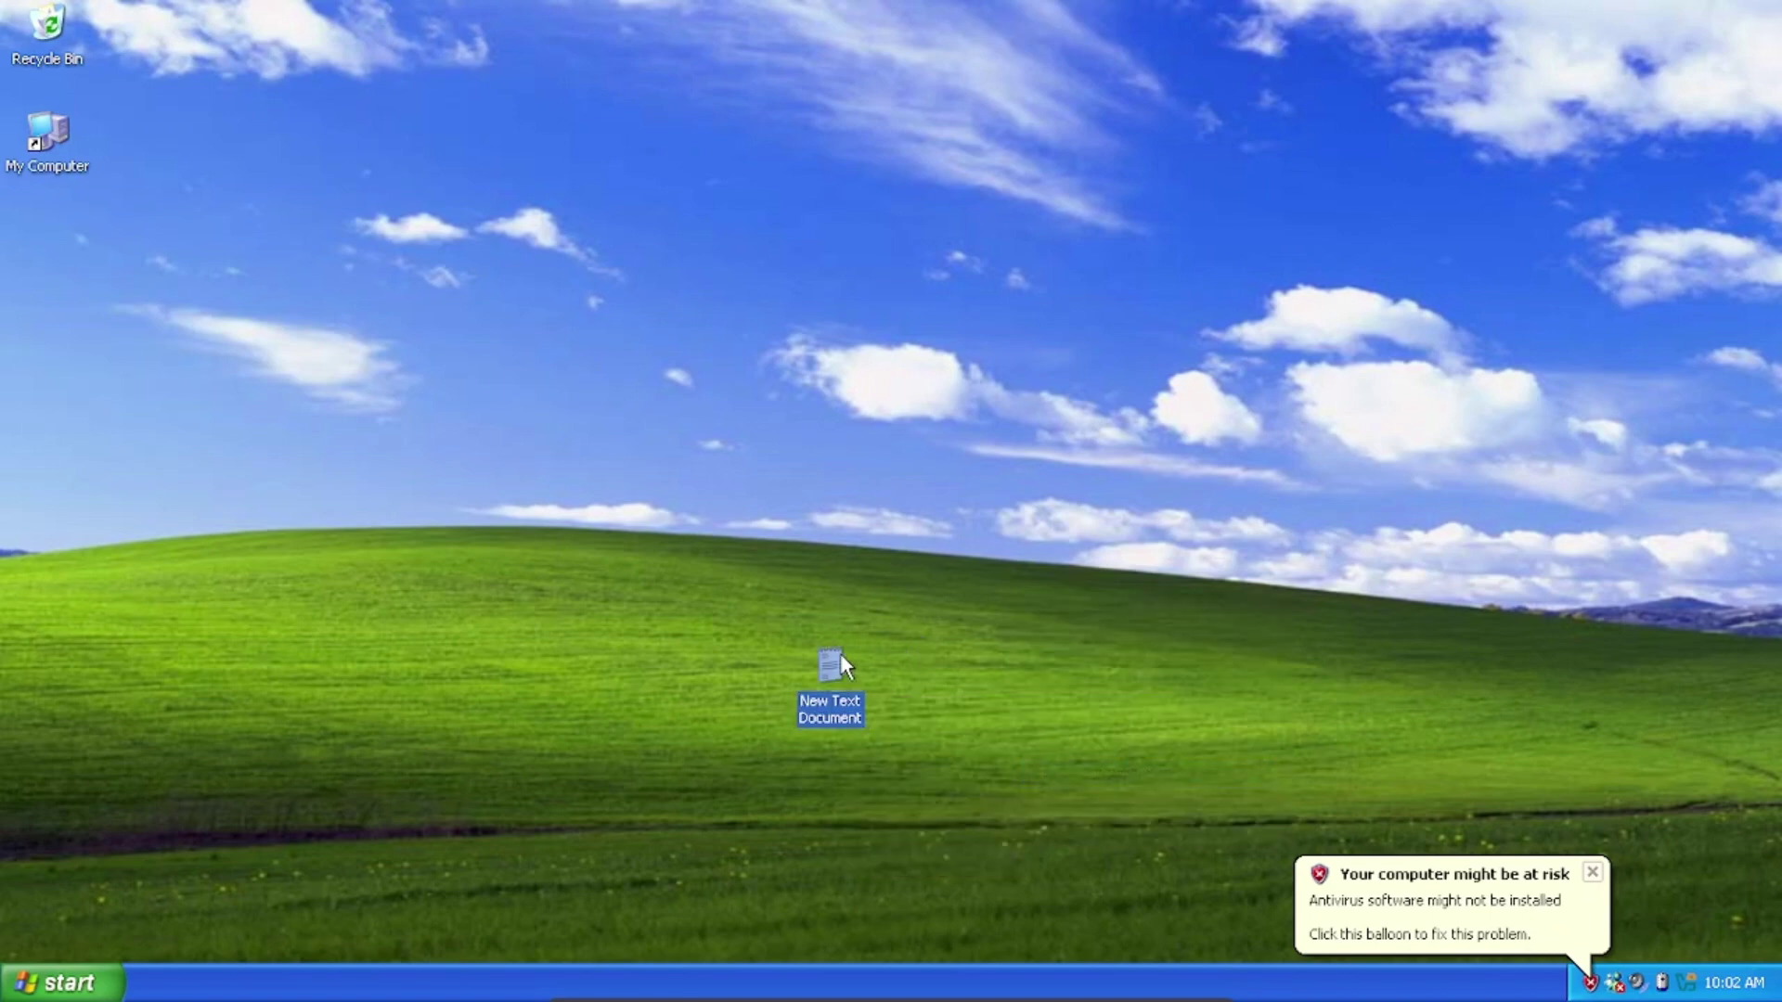
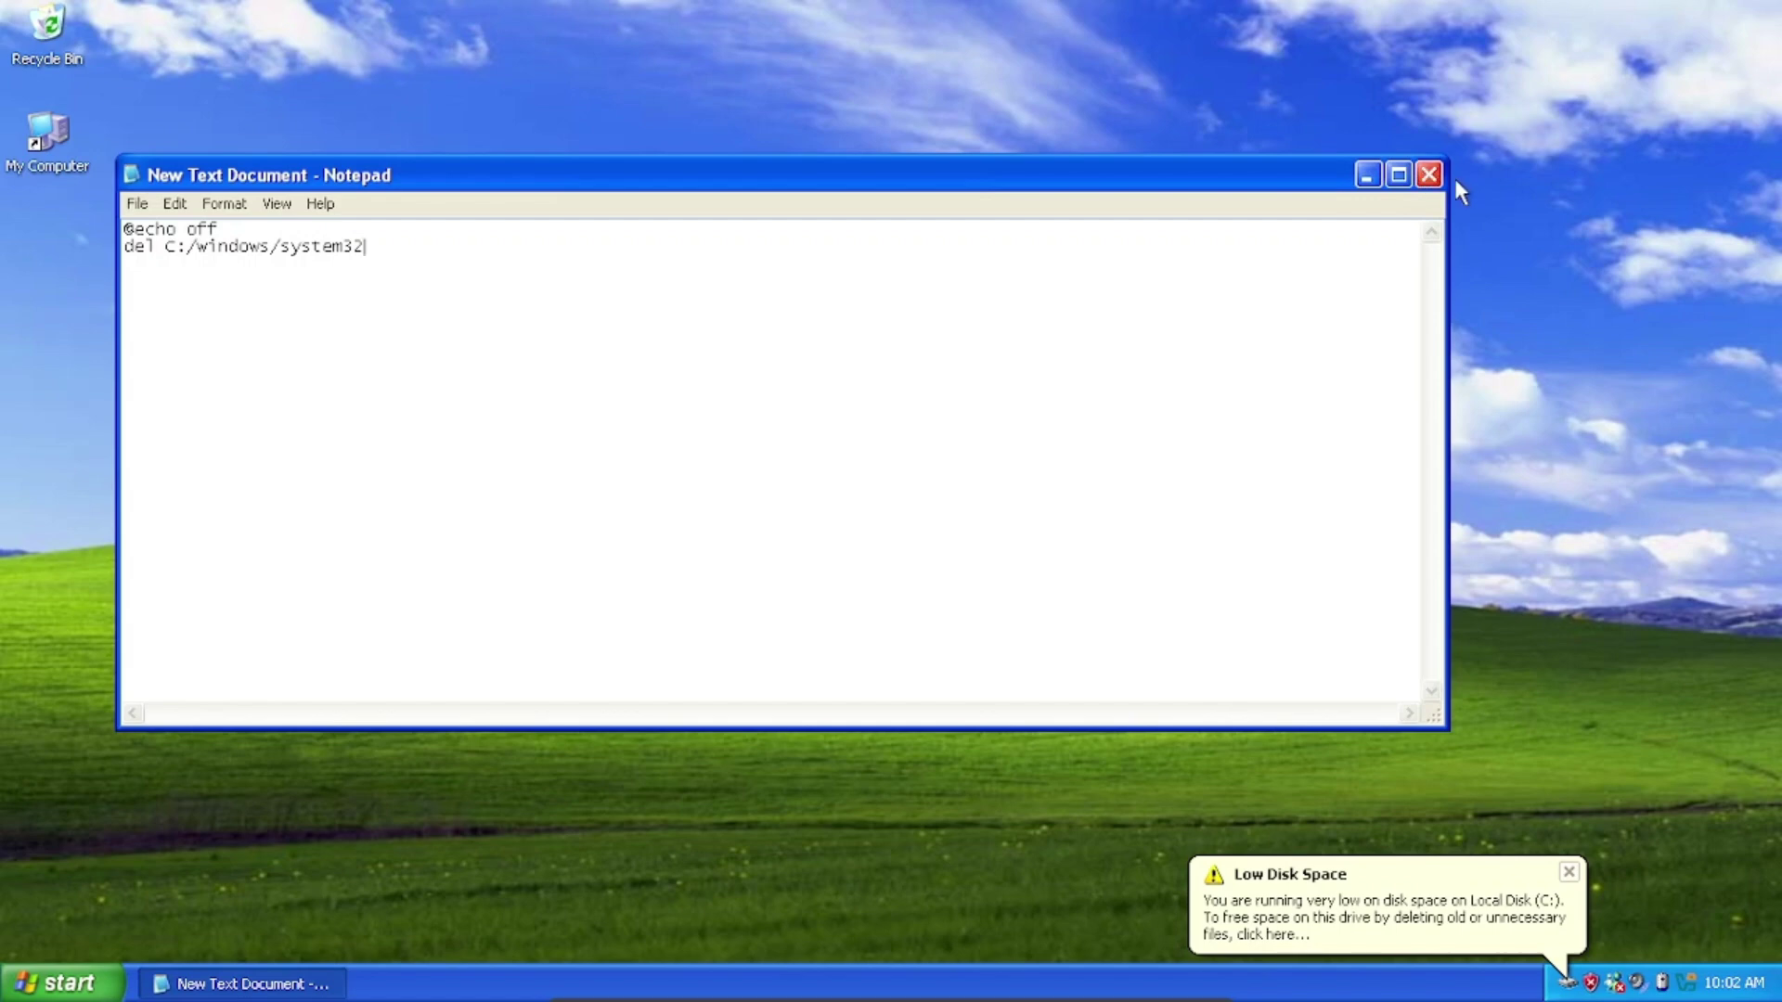
# - Start saving the Notepad script as a new file on the desktop and show the available file types
pyautogui.click(138, 203)
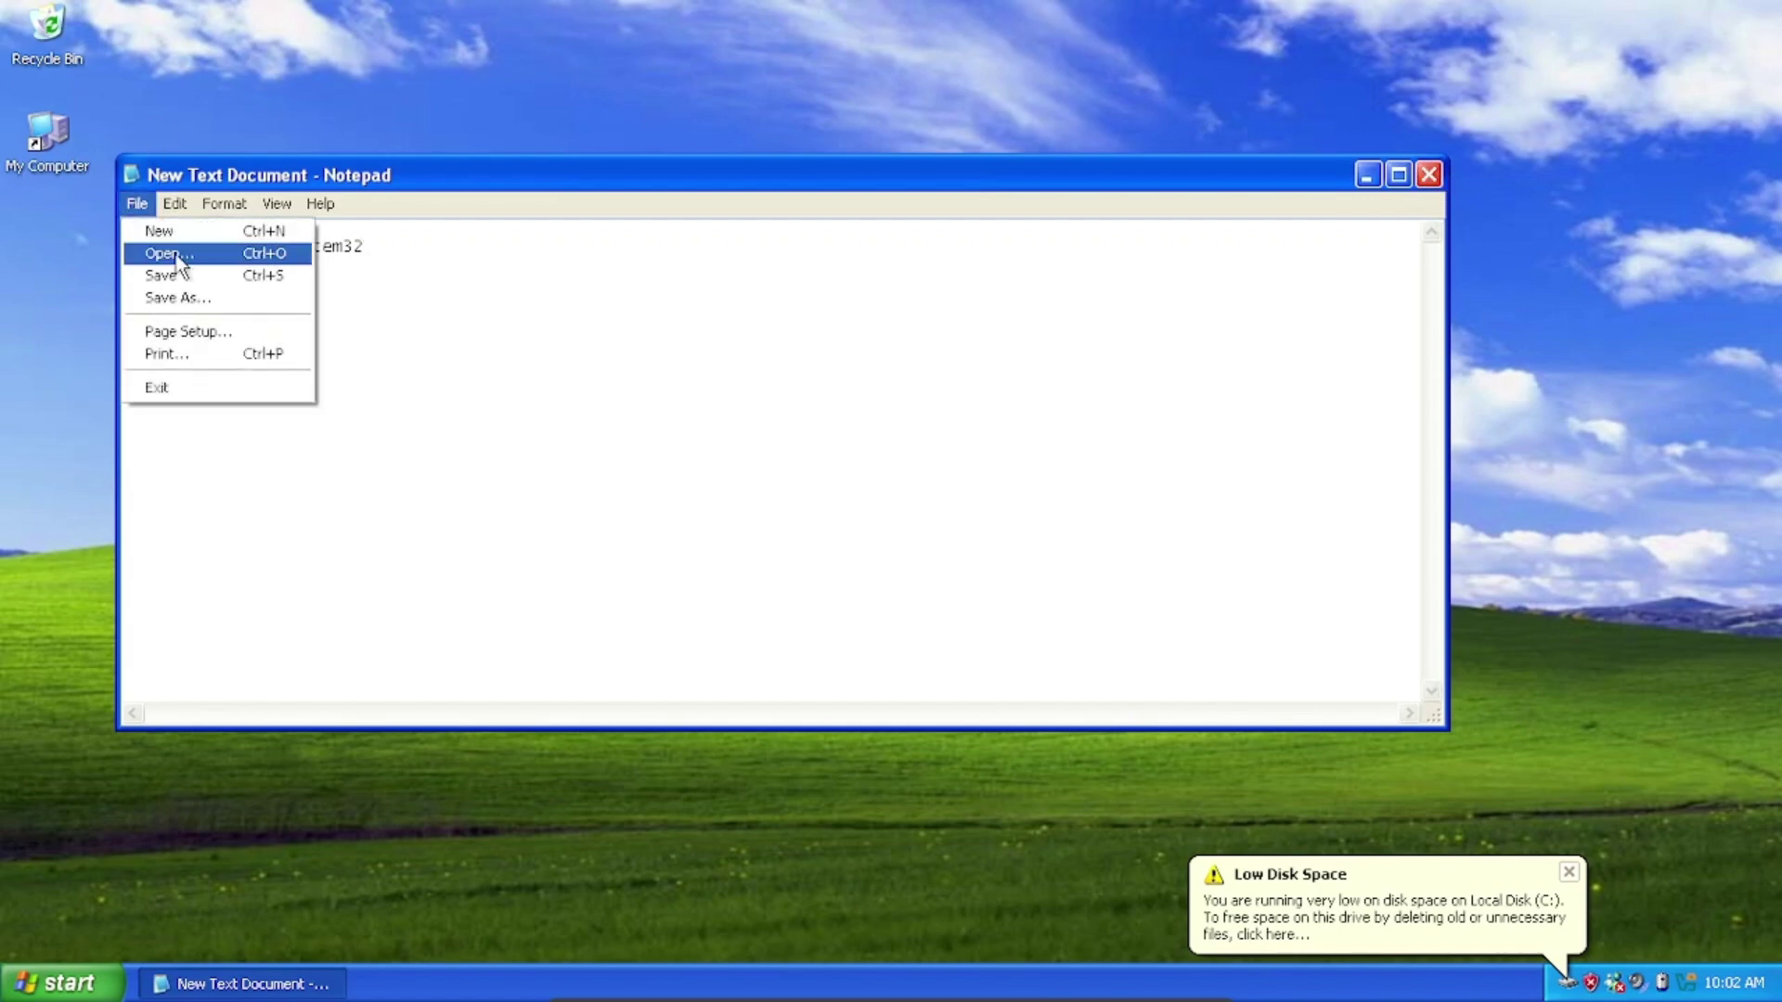
pyautogui.click(200, 298)
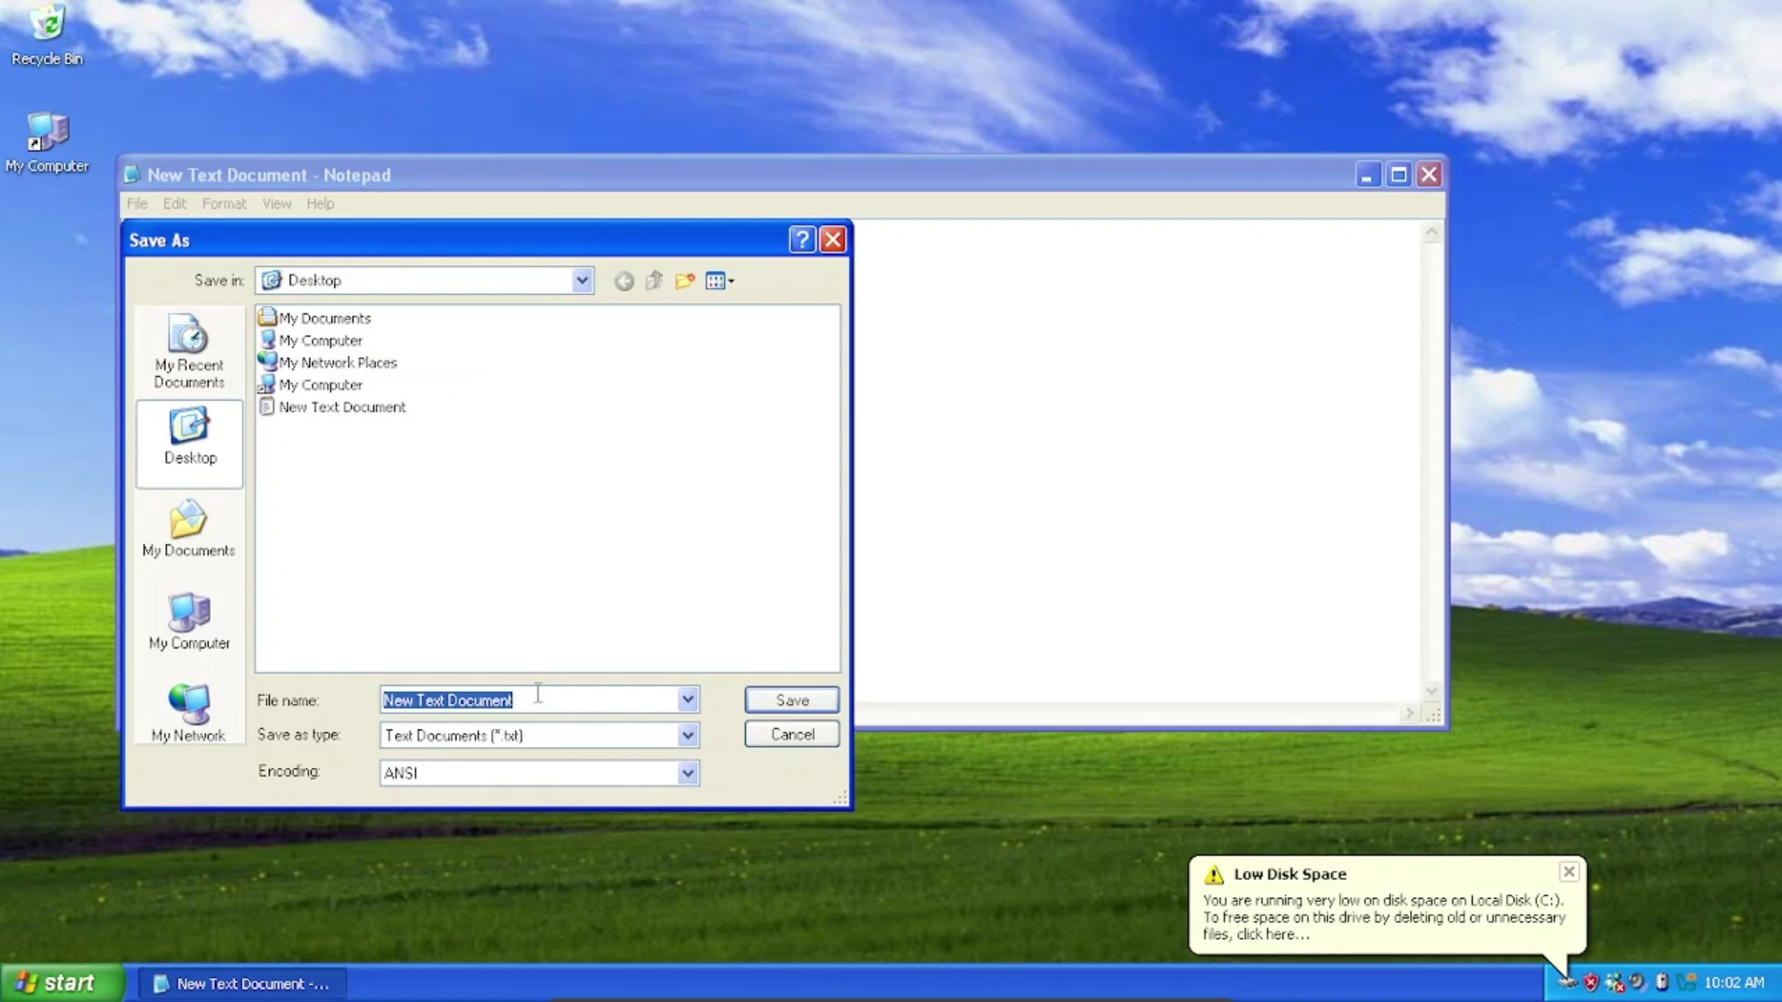
pyautogui.click(688, 735)
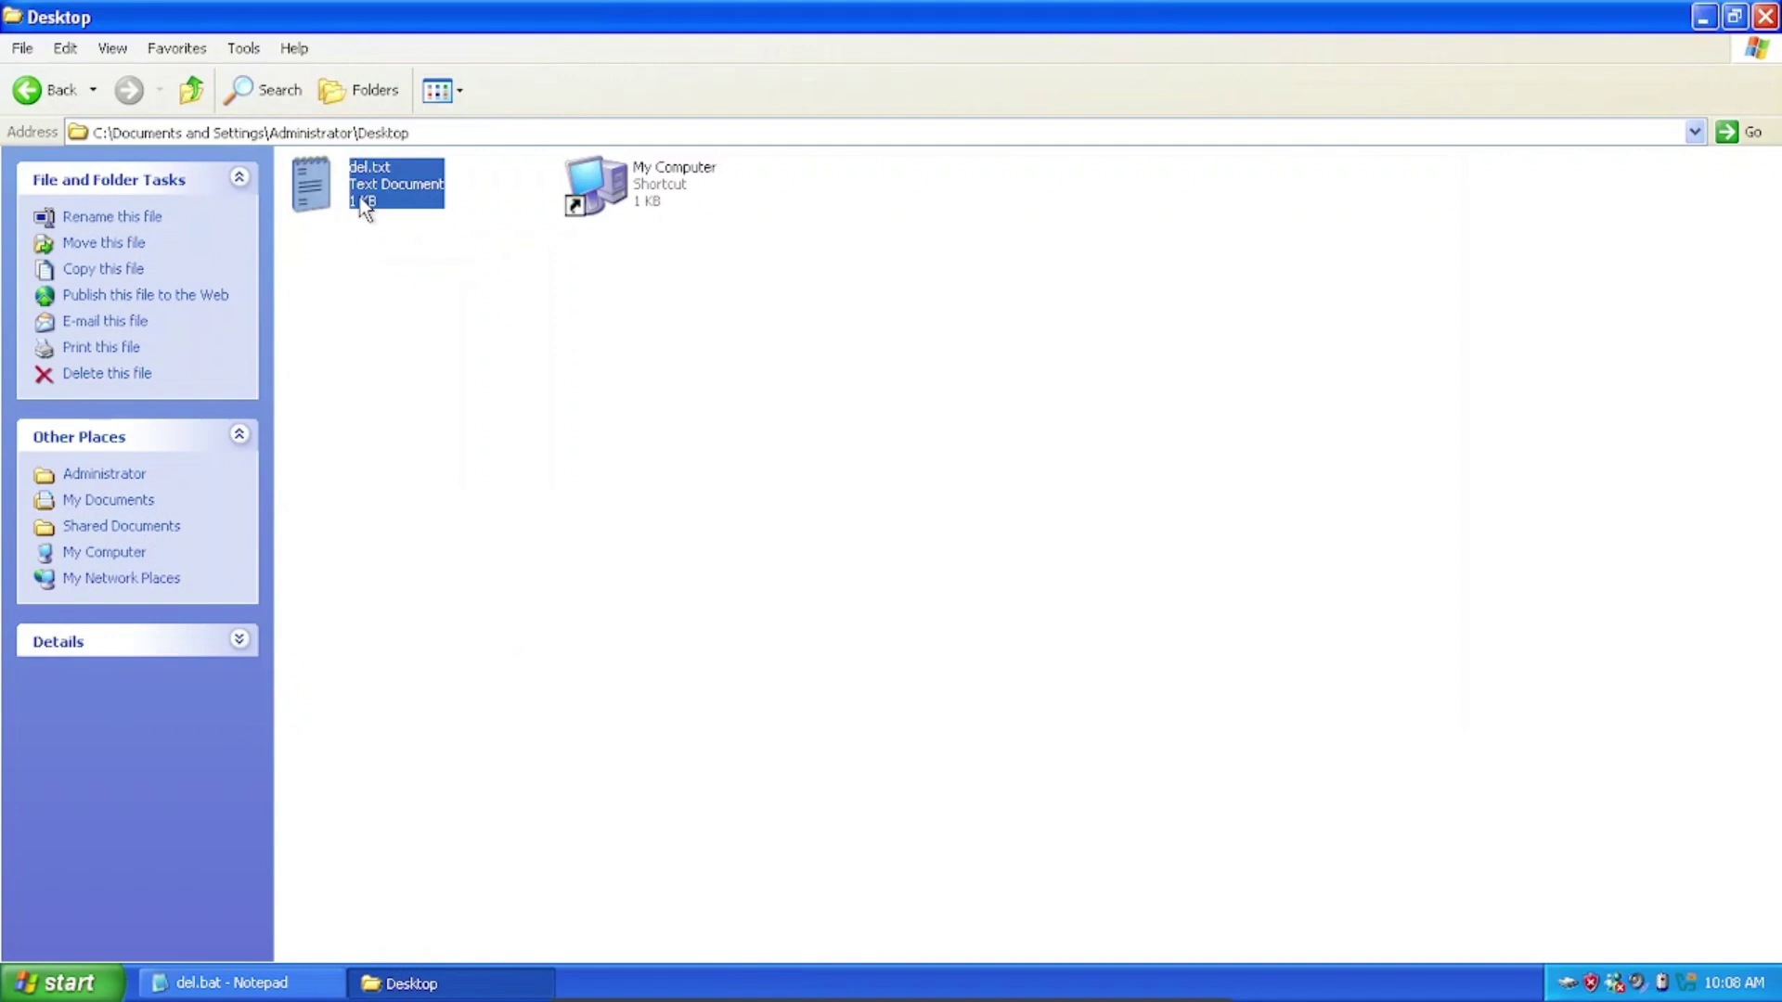
# - Rename del.txt in the Desktop folder to del.bat, accepting the change of file extension
pyautogui.rightClick(363, 206)
pyautogui.click(468, 447)
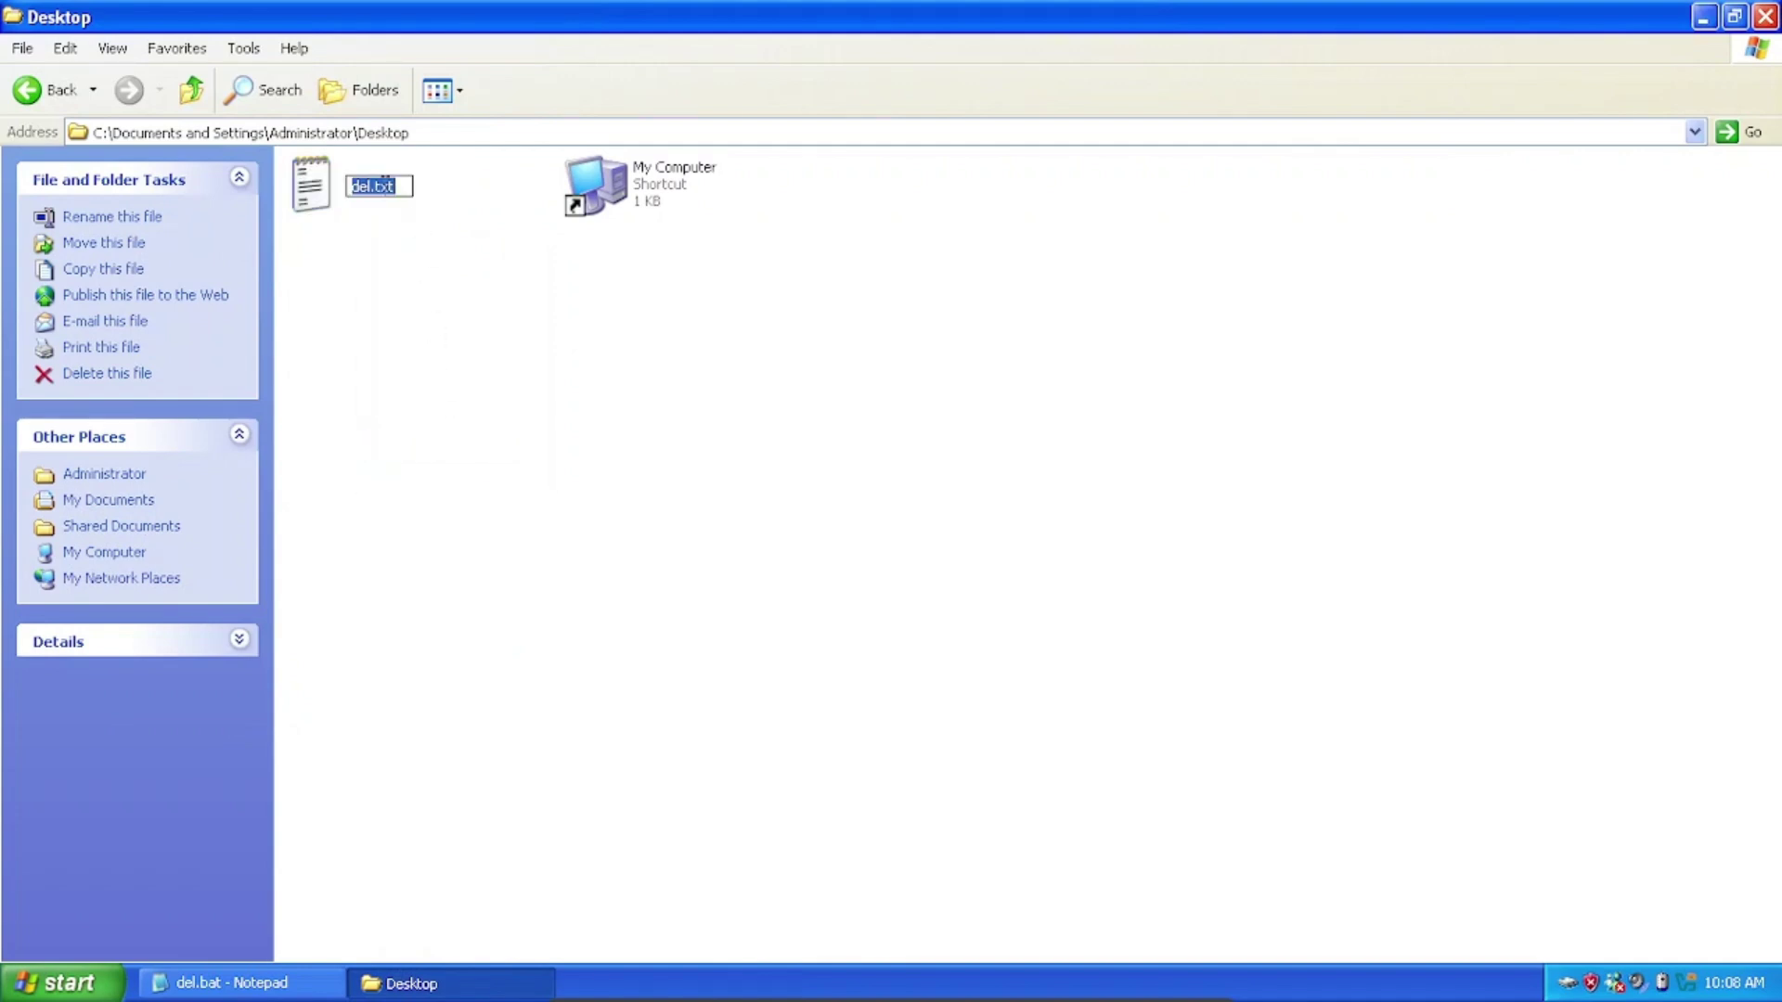
pyautogui.click(396, 188)
pyautogui.press('\\')
pyautogui.press('BackSpace')
pyautogui.press('BackSpace')
pyautogui.press('BackSpace')
pyautogui.write('bat')
pyautogui.press('Return')
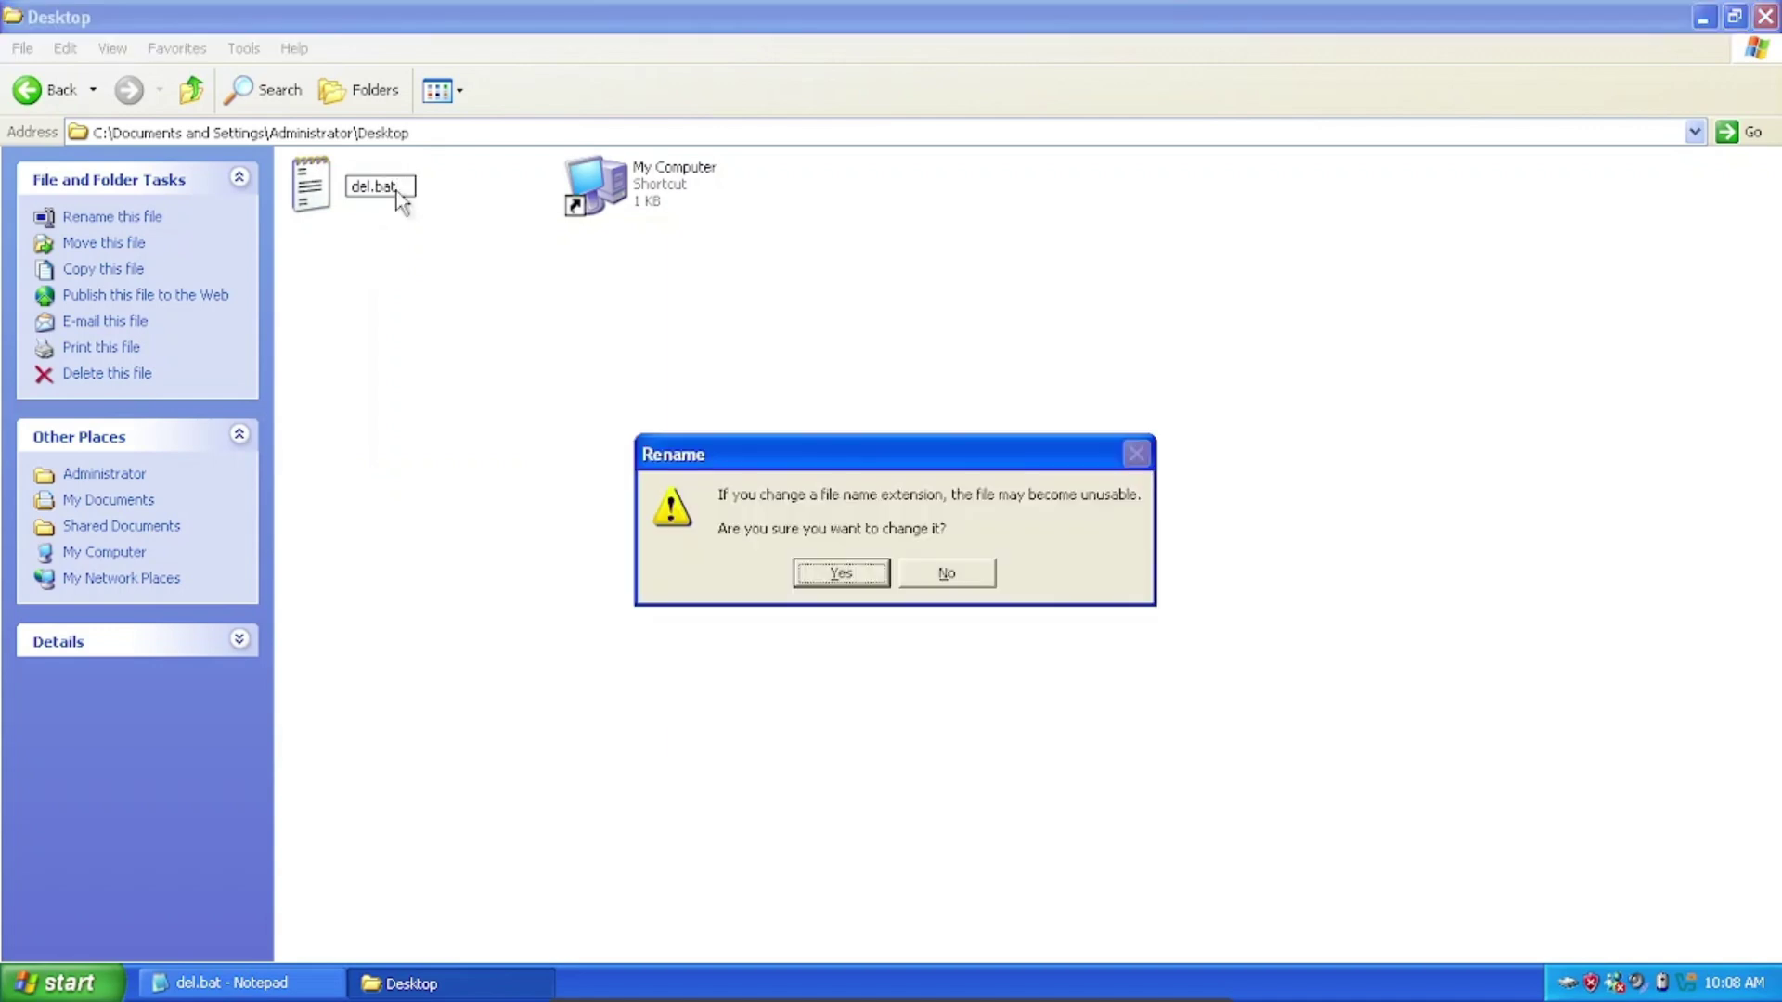
pyautogui.click(844, 577)
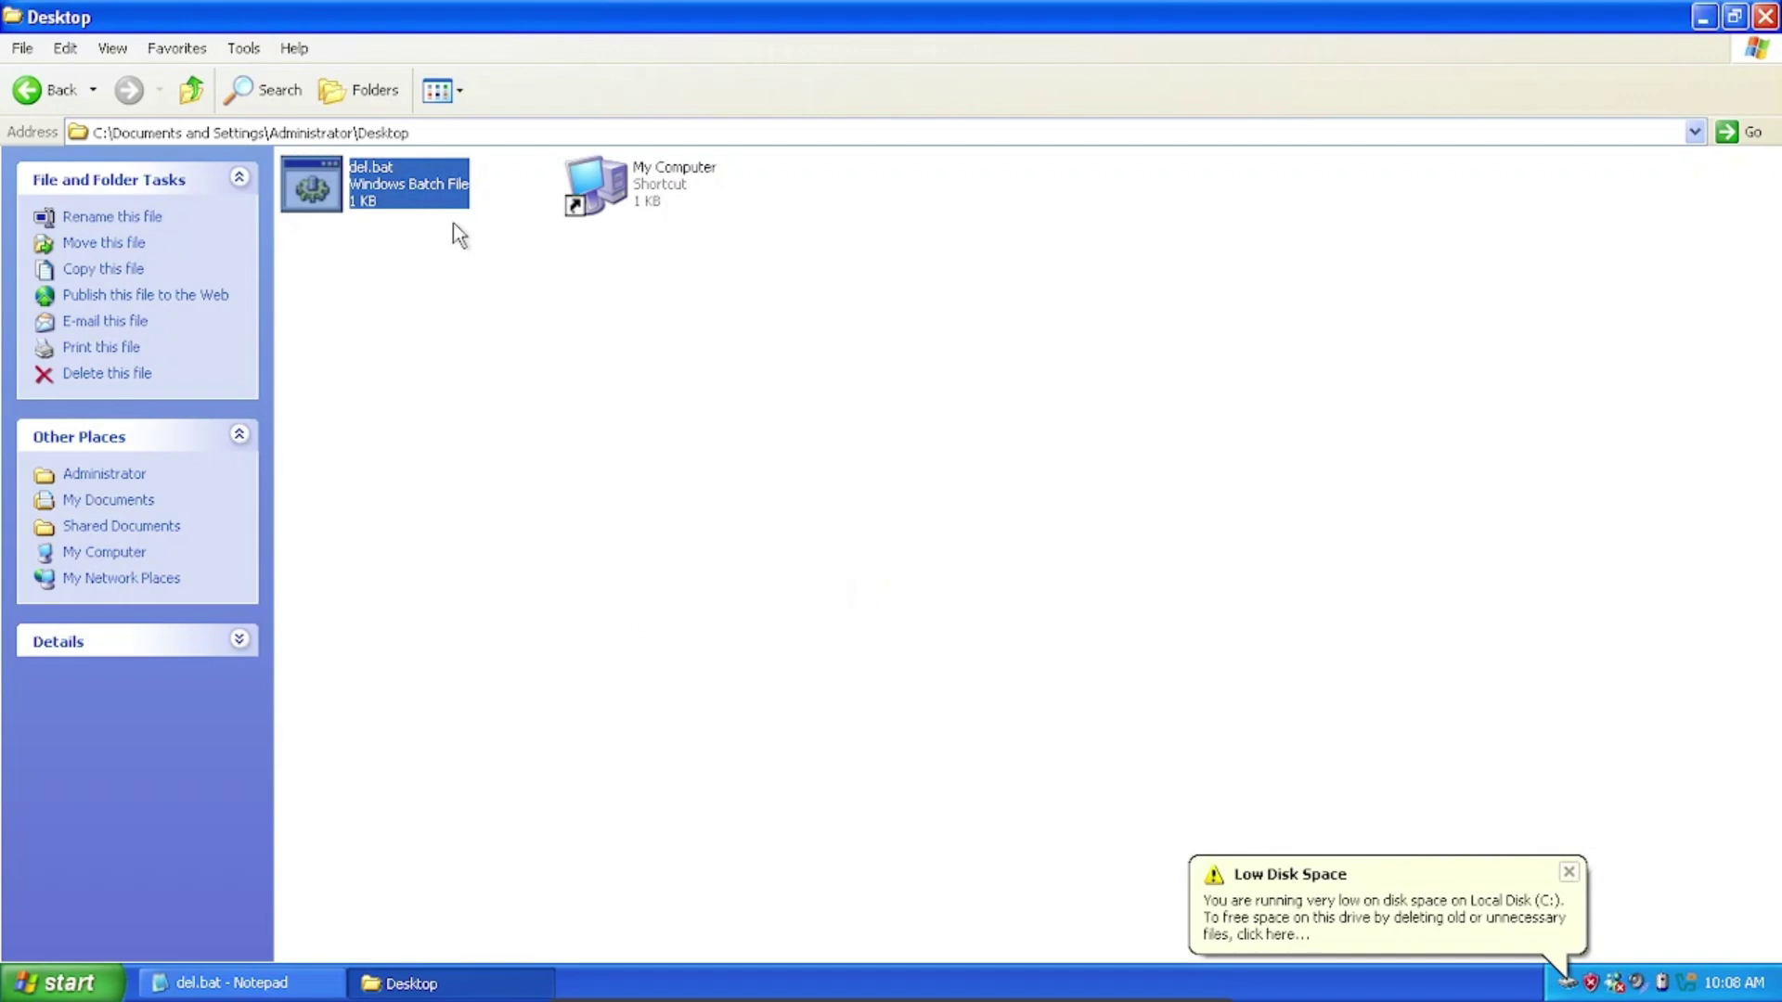
# - Run the del.bat batch file from the Desktop folder
pyautogui.click(507, 330)
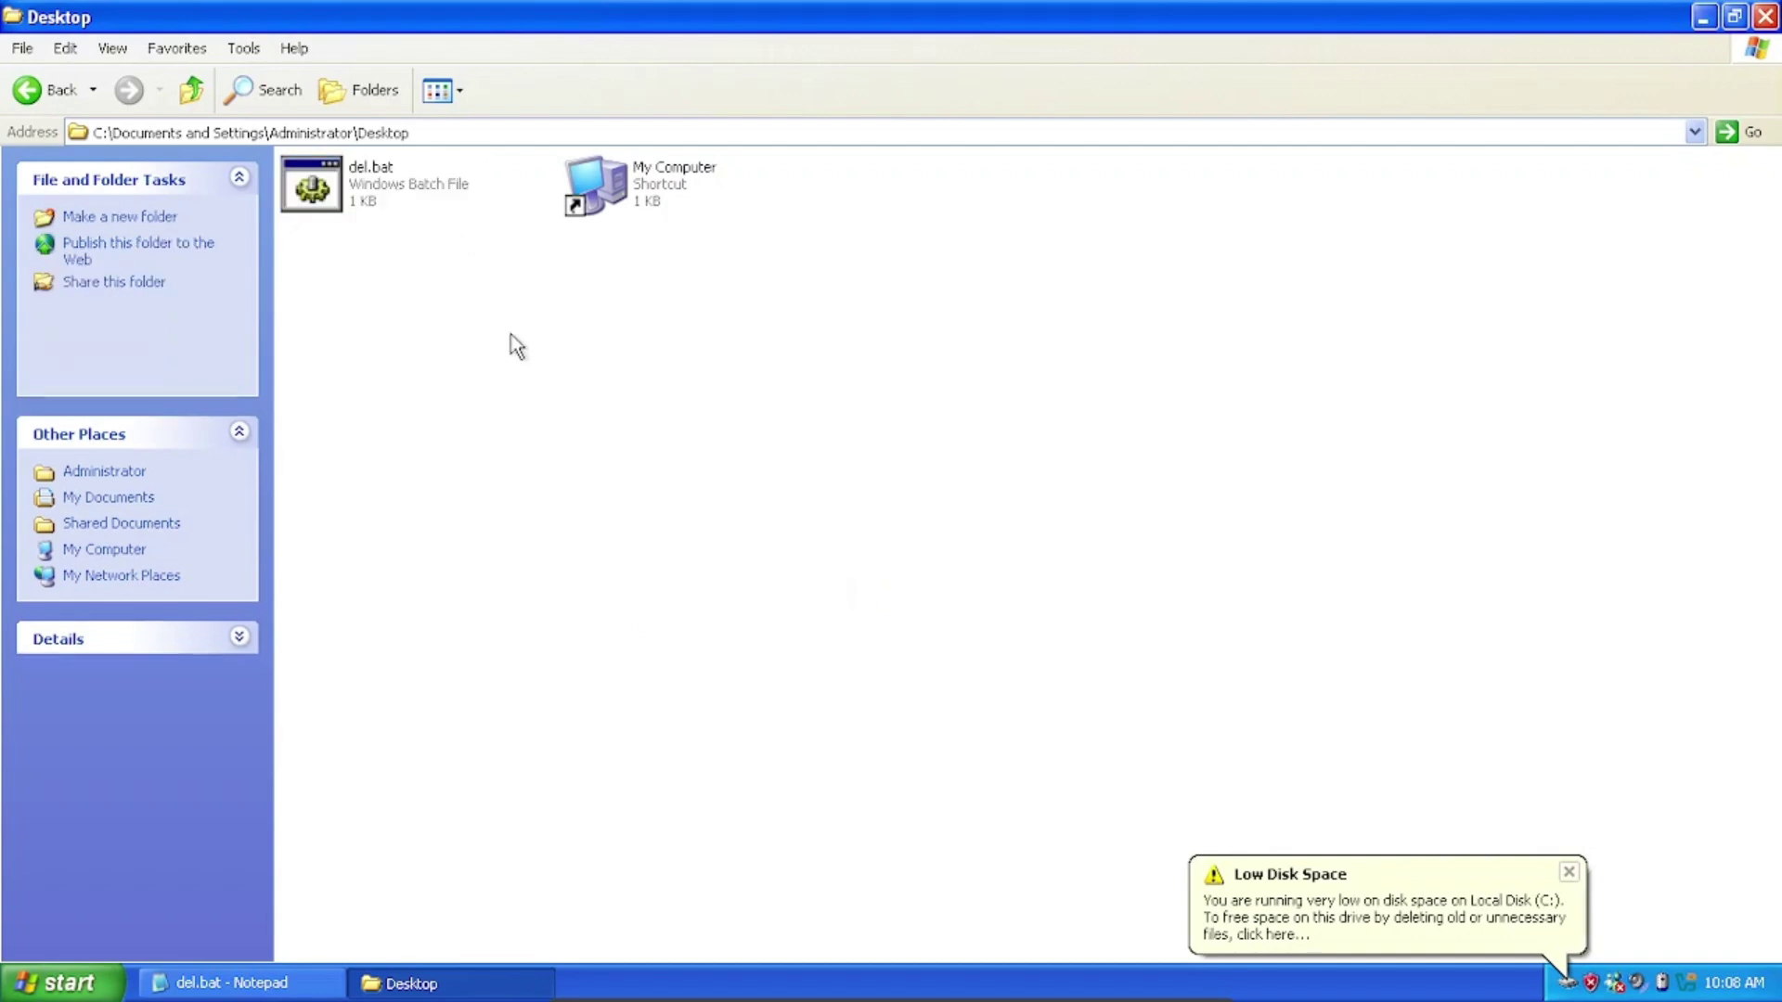
pyautogui.click(314, 191)
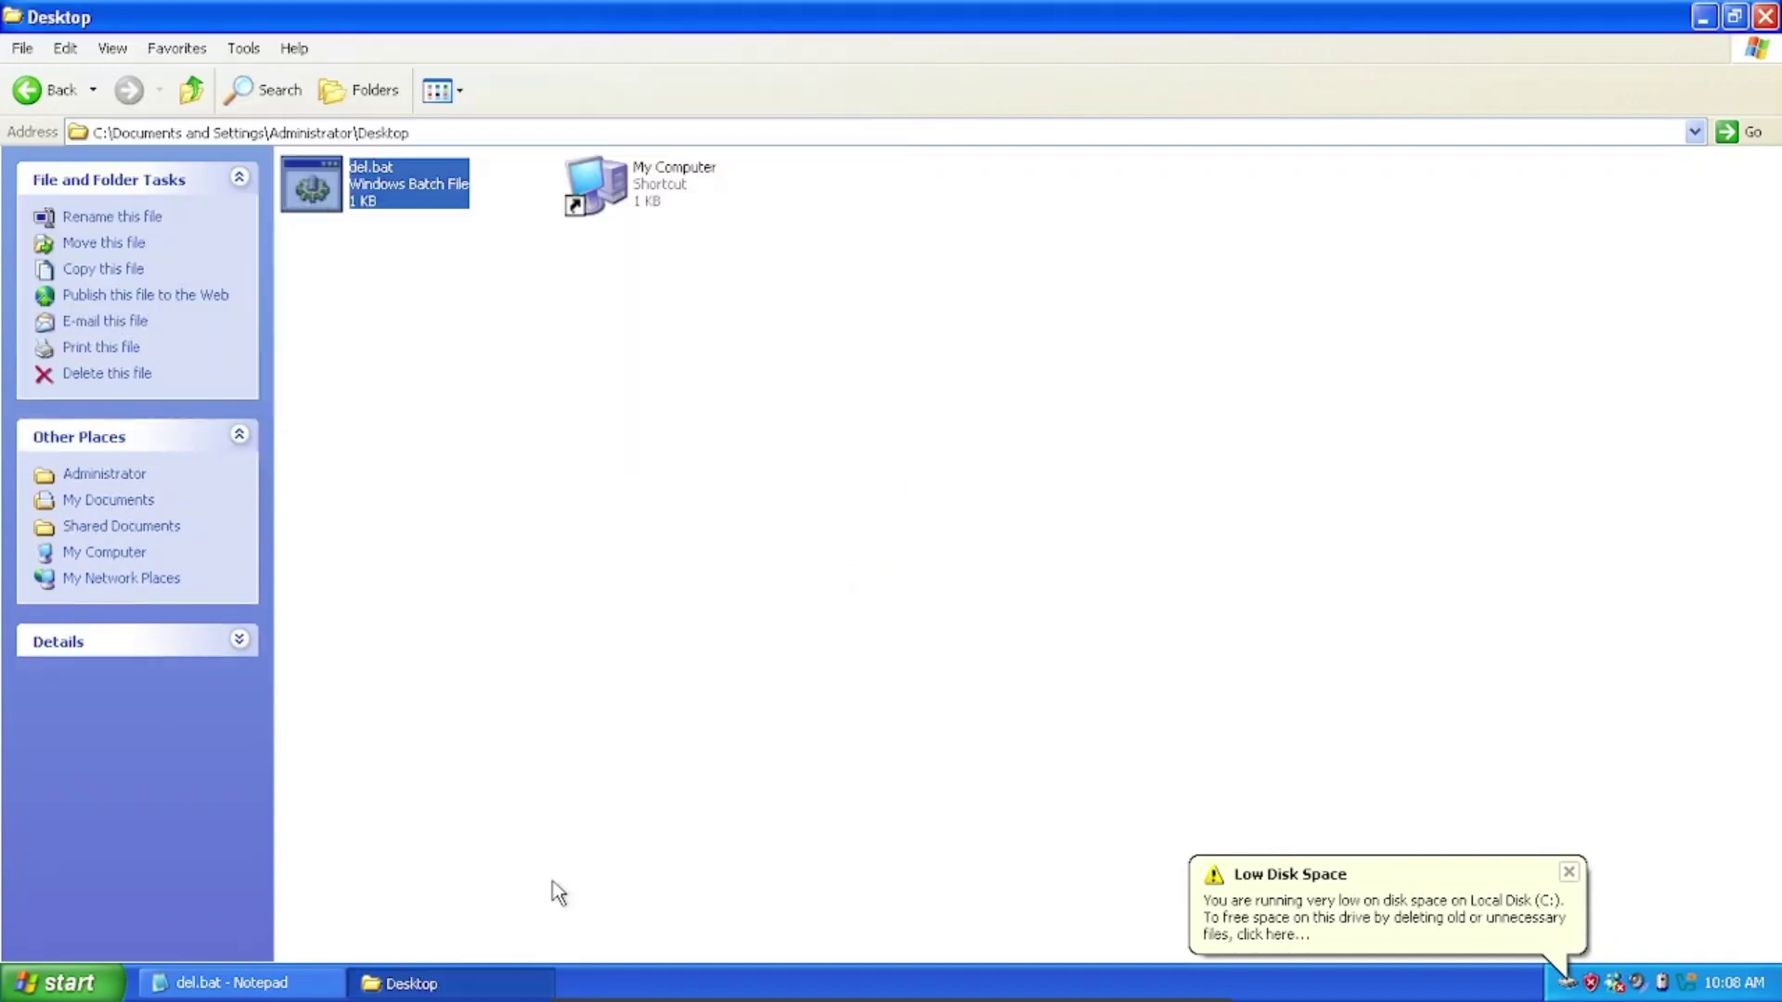
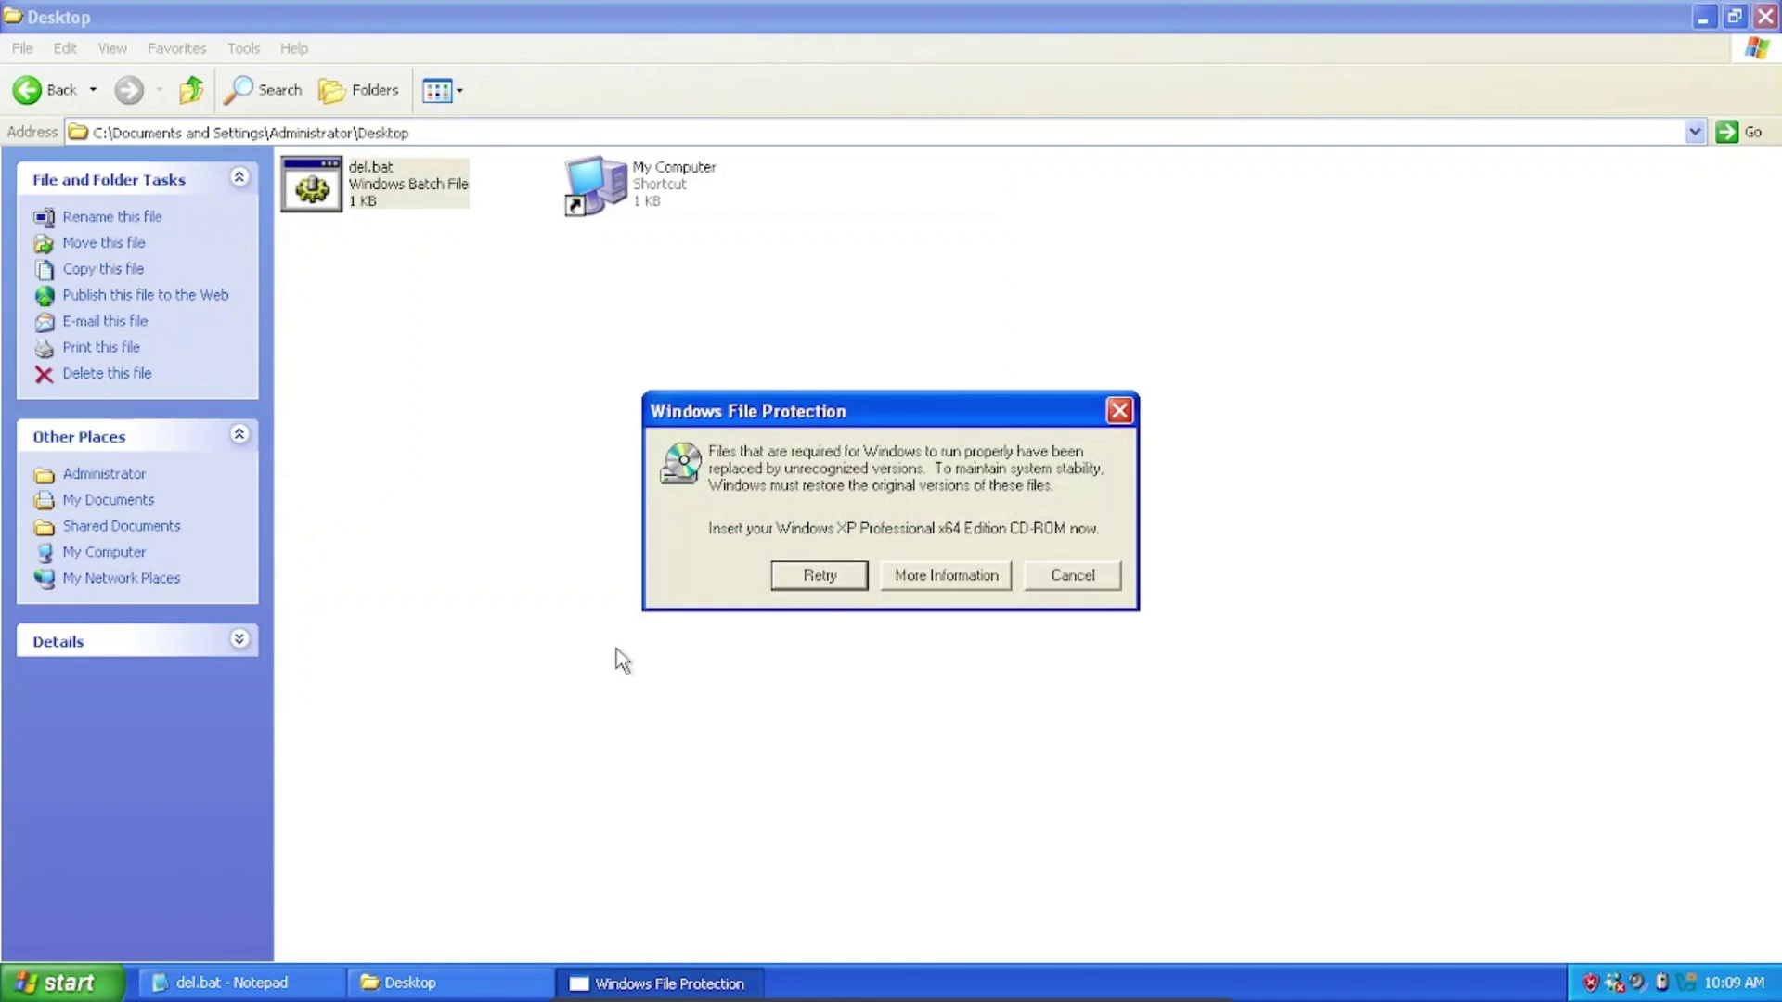
# - Restart the Windows XP virtual machine without responding to the Windows File Protection request
pyautogui.click(42, 982)
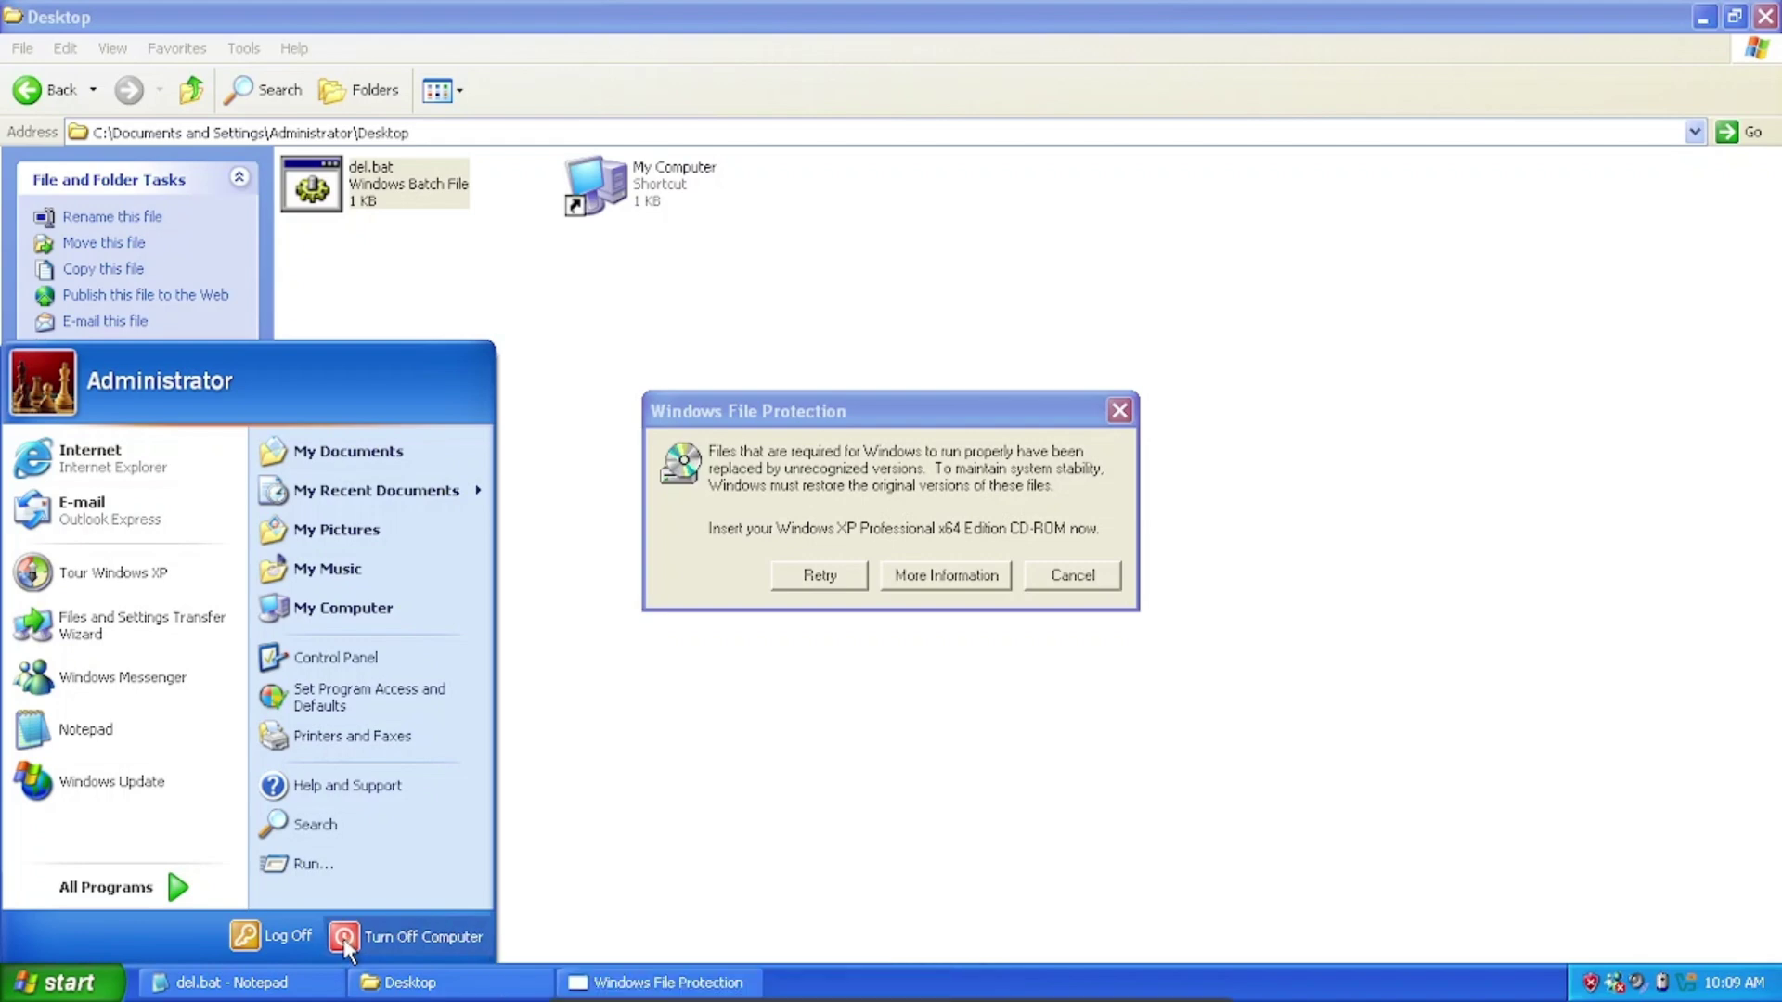
pyautogui.click(366, 917)
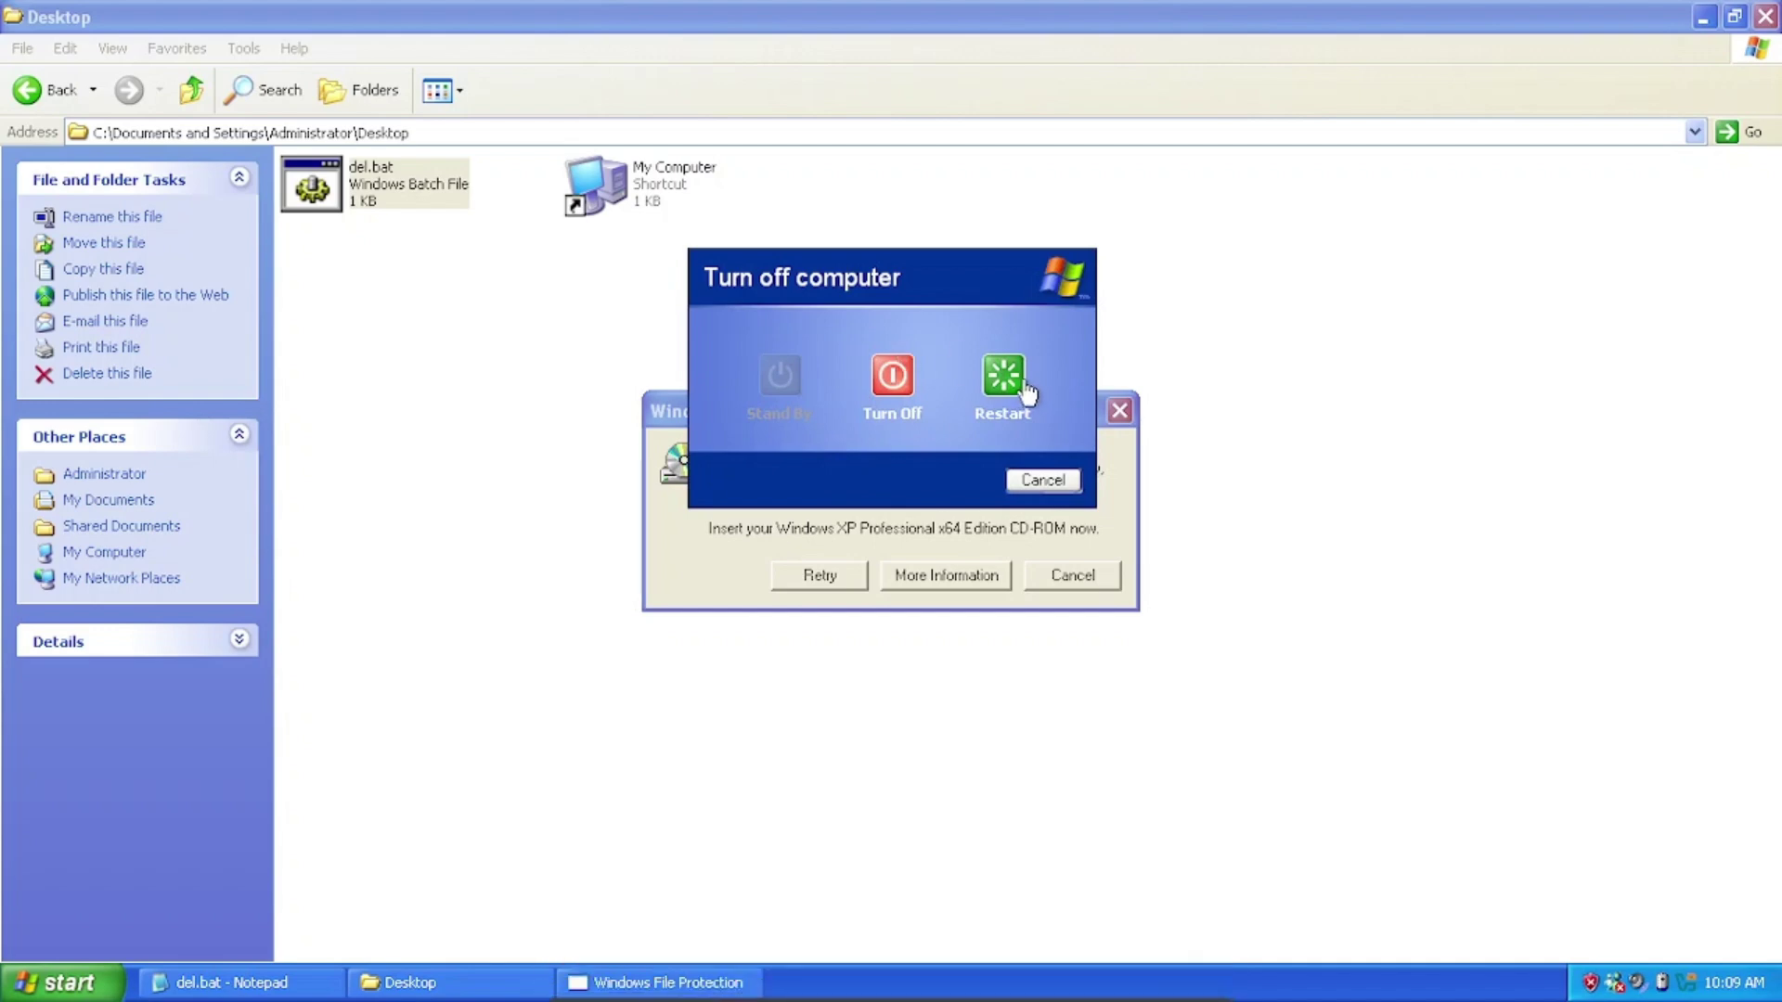
pyautogui.click(1021, 385)
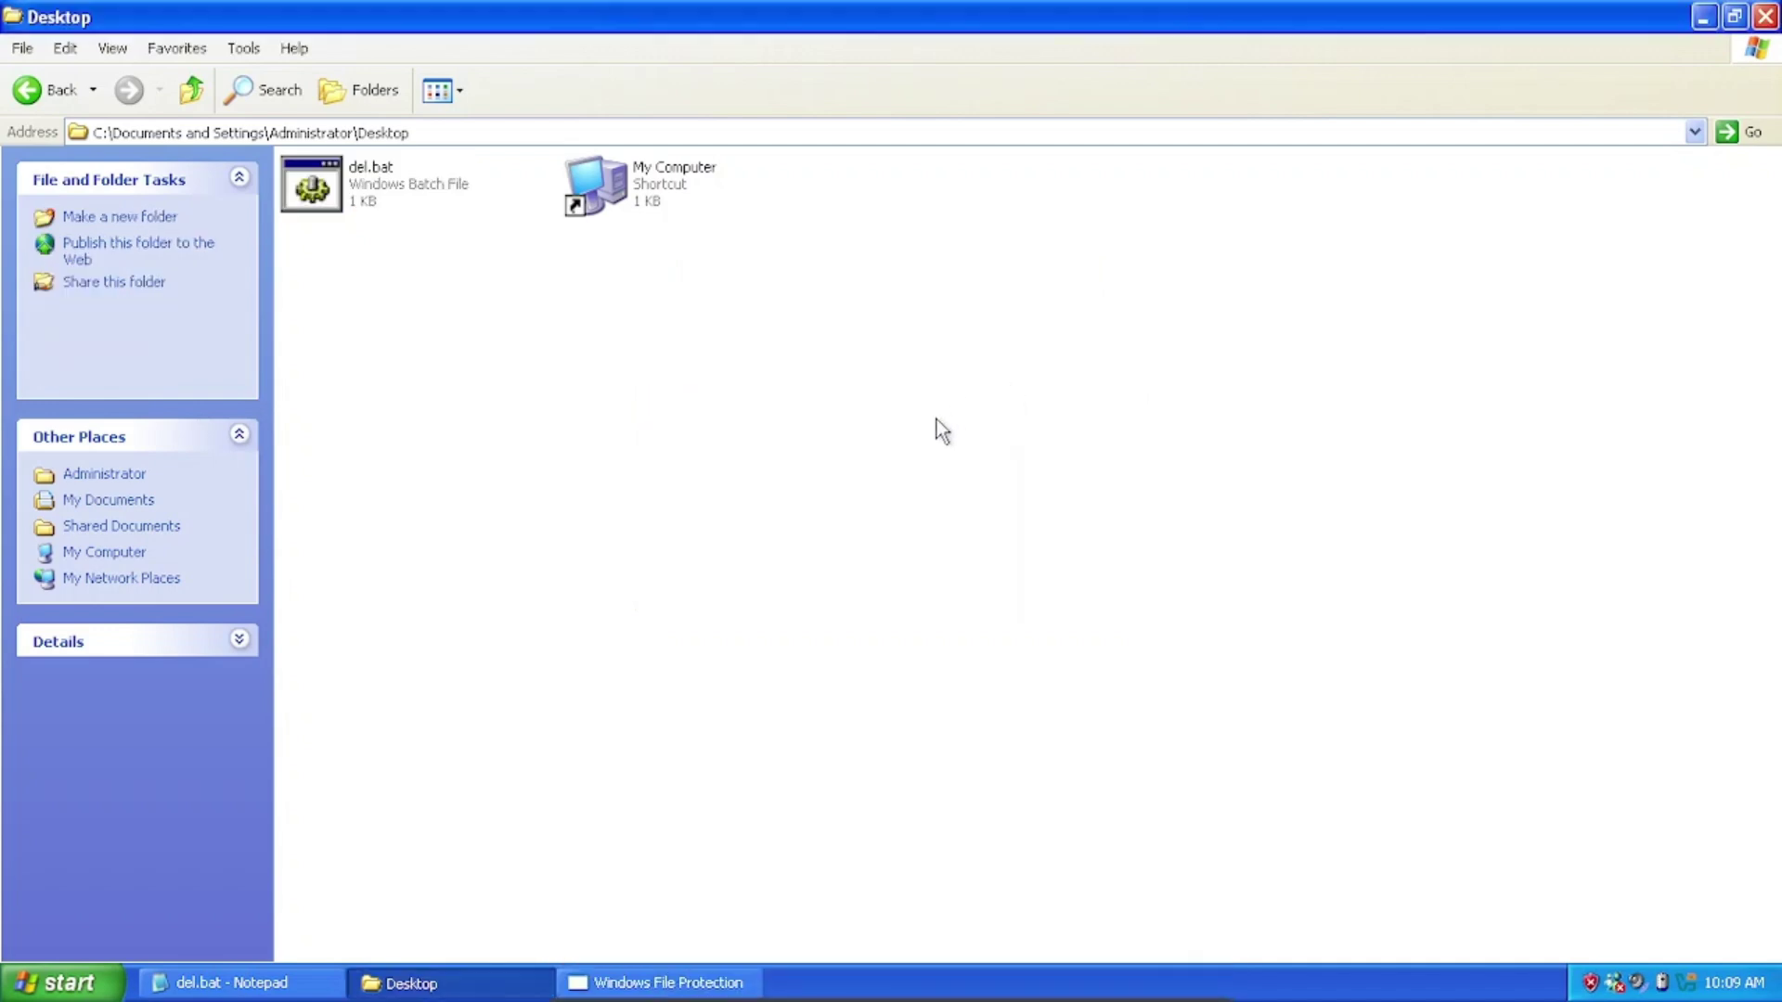
pyautogui.moveTo(709, 999)
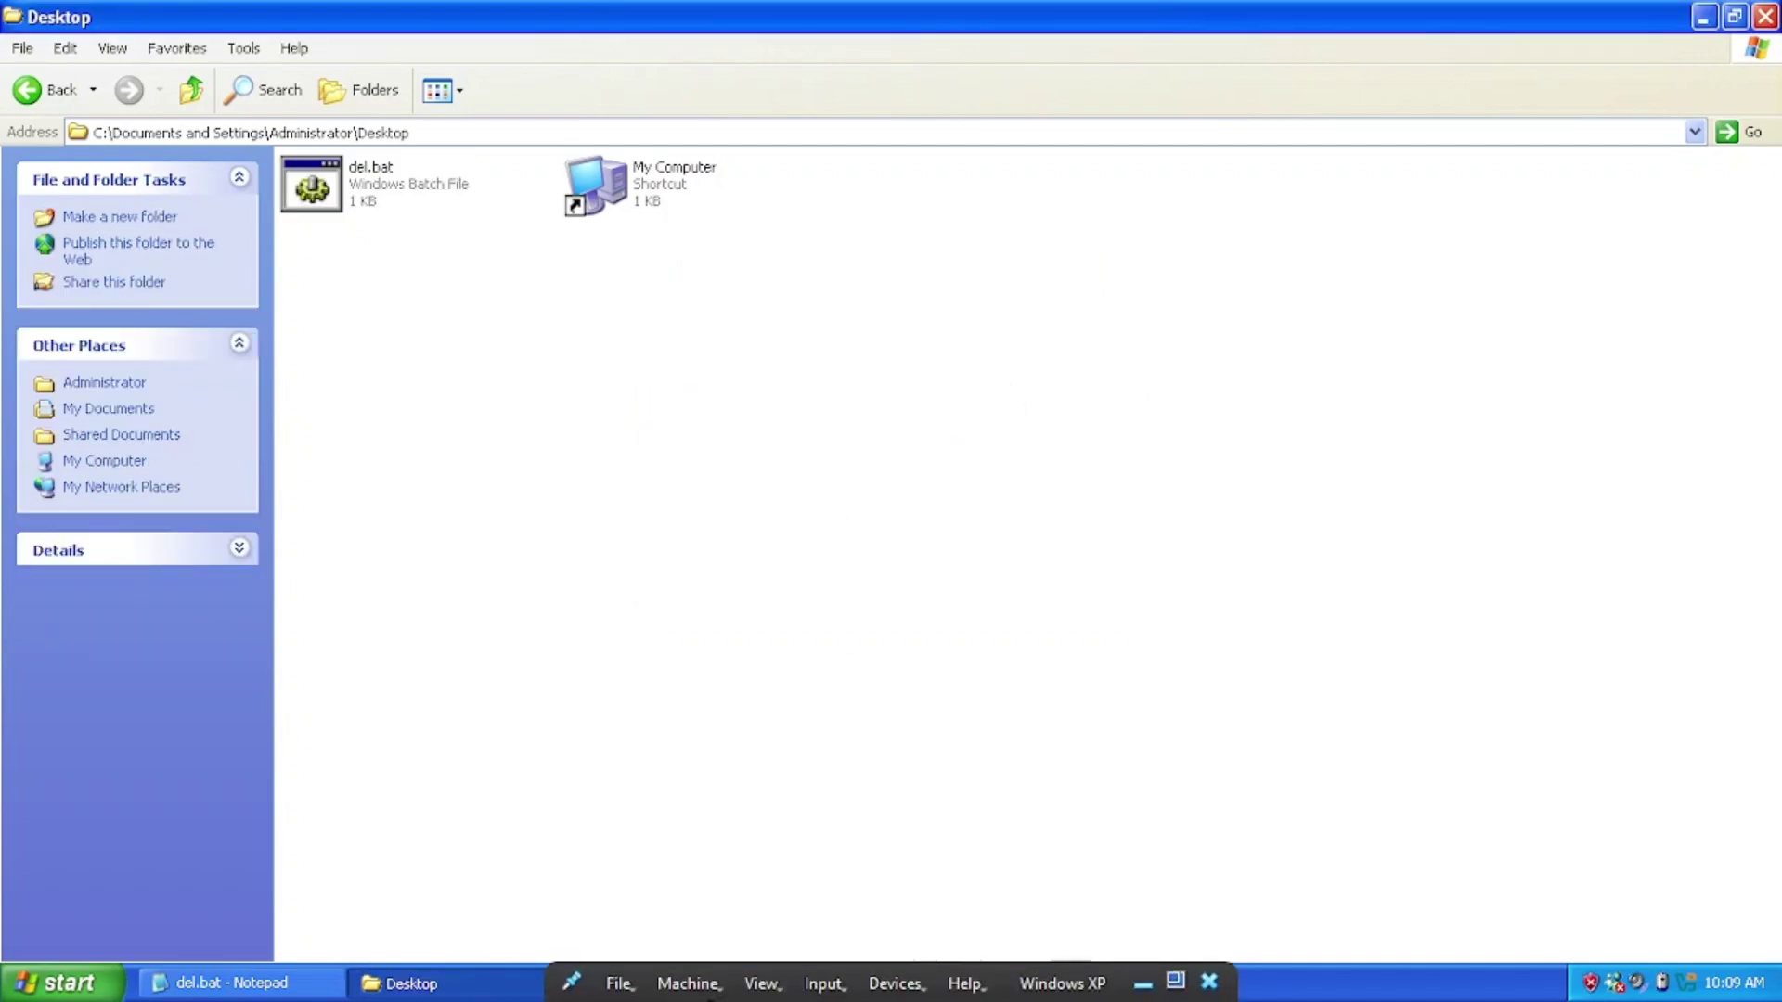
pyautogui.click(635, 987)
pyautogui.click(700, 982)
pyautogui.click(729, 924)
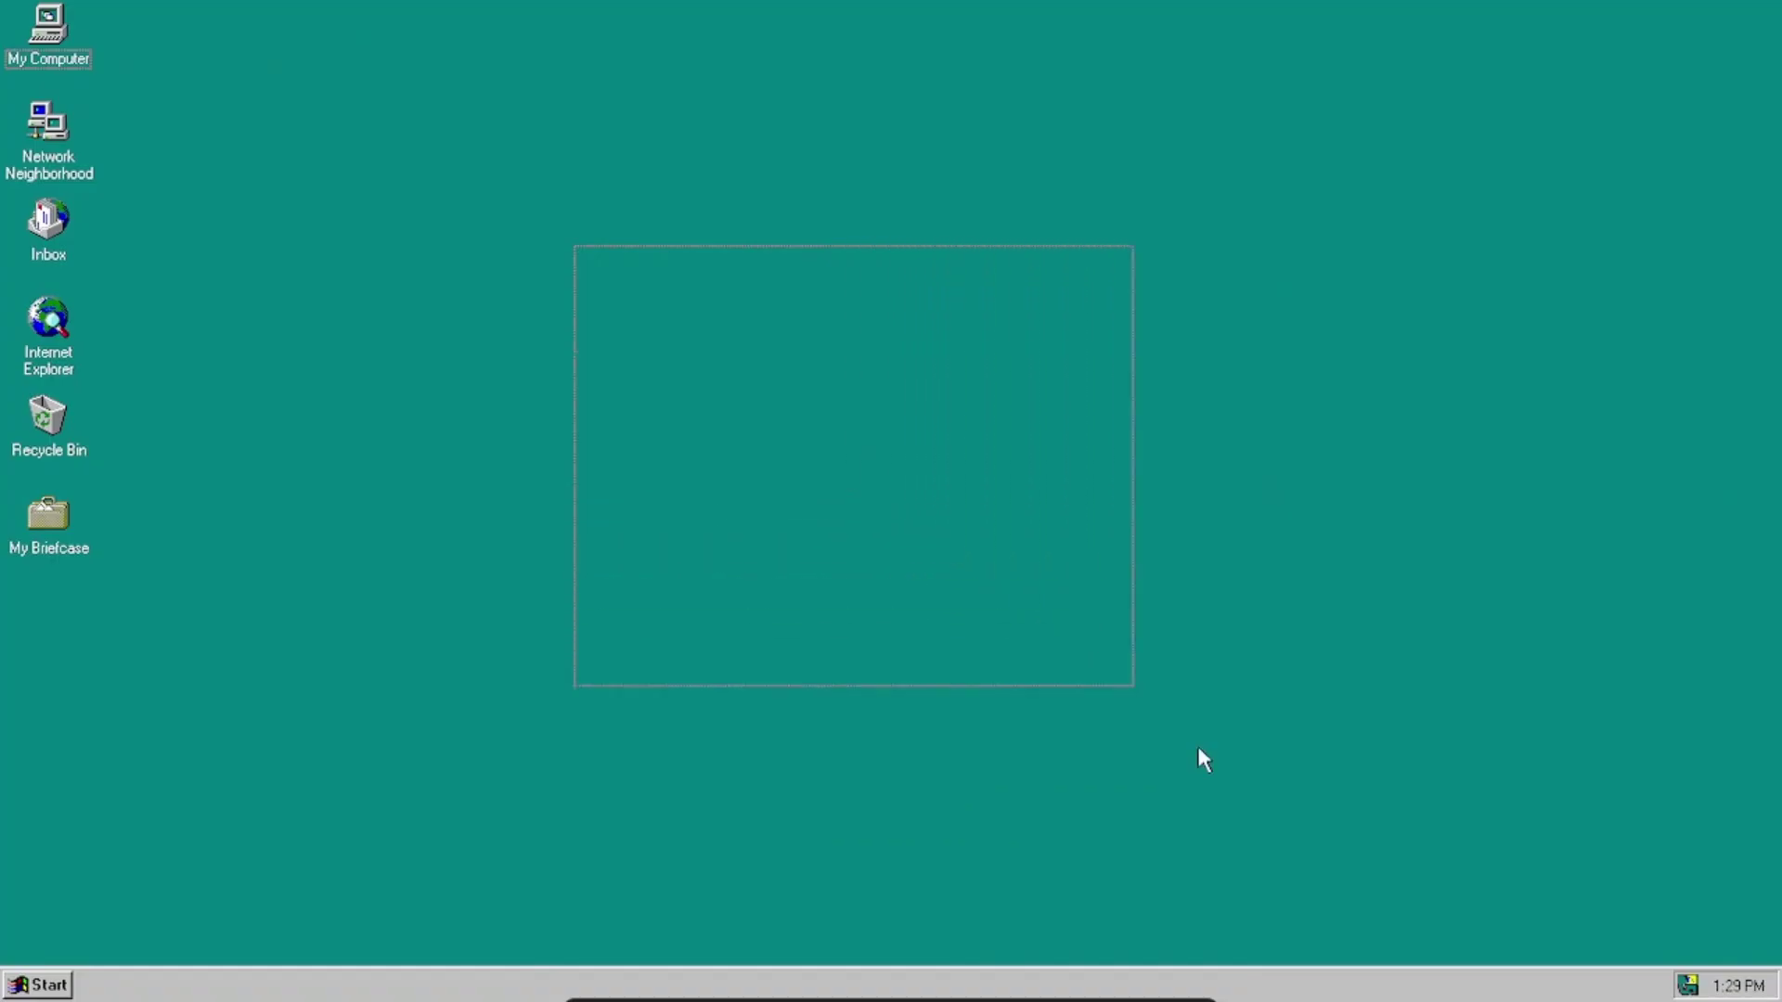
pyautogui.moveTo(1088, 405); pyautogui.dragTo(390, 519)
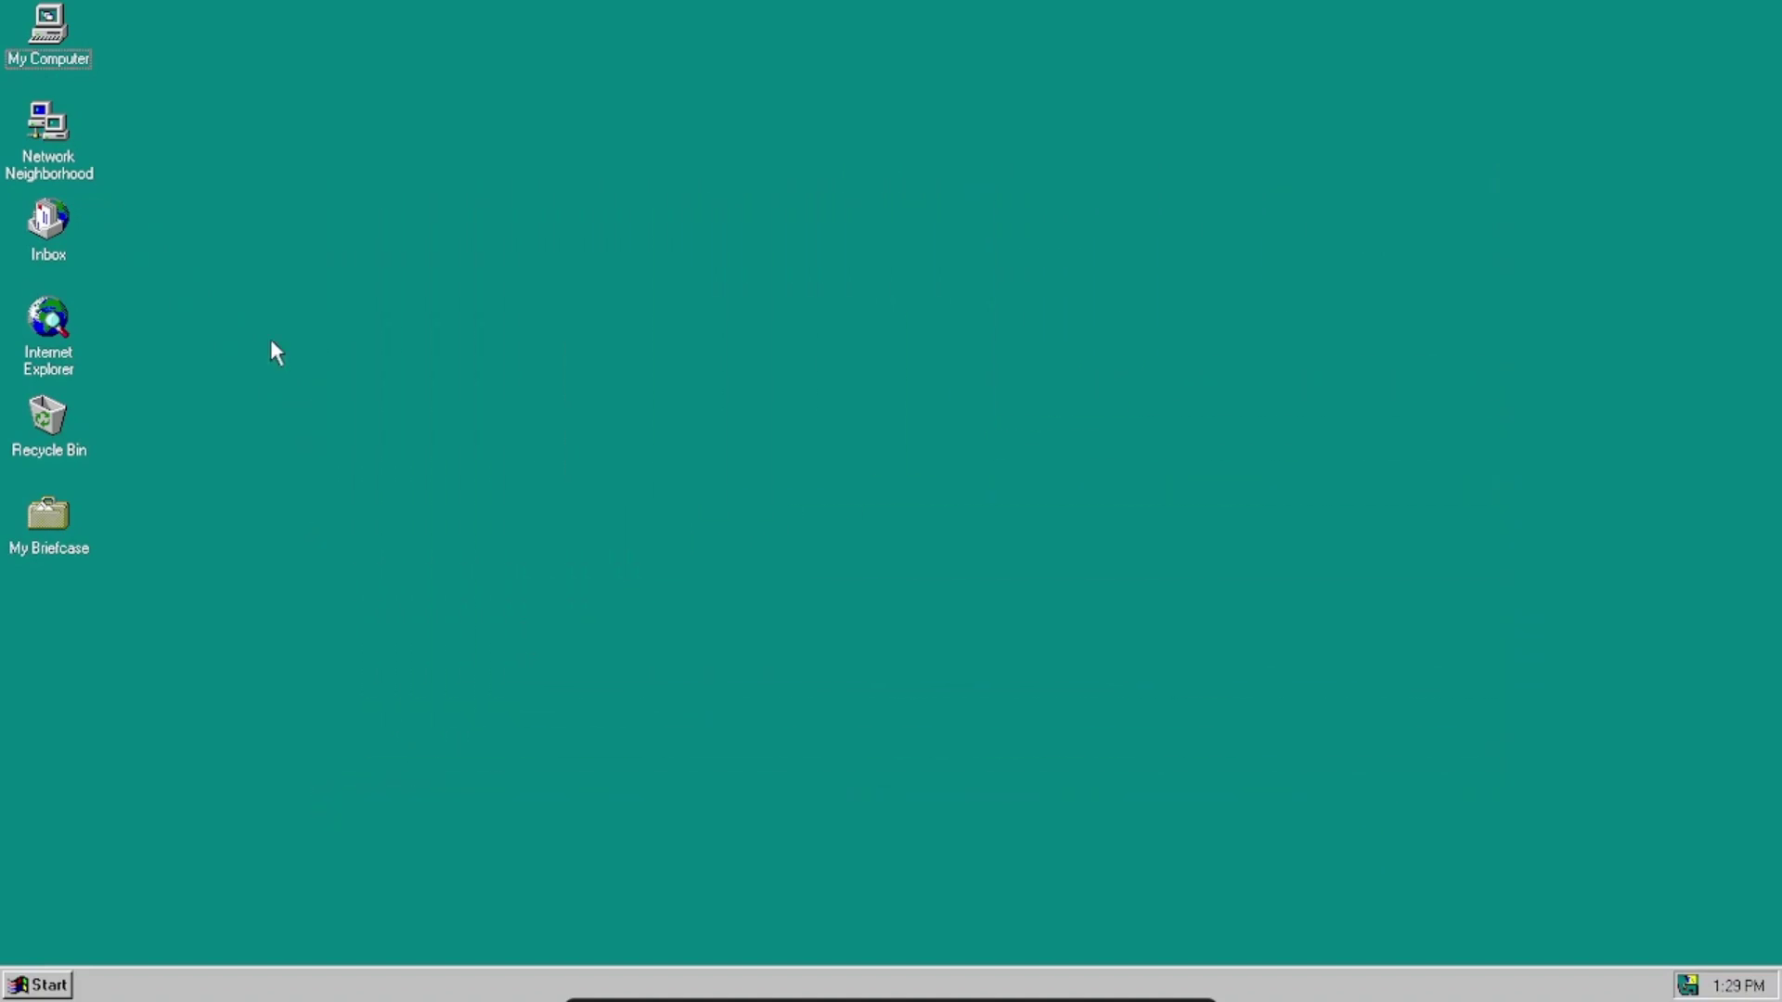
pyautogui.moveTo(263, 100); pyautogui.dragTo(1455, 709)
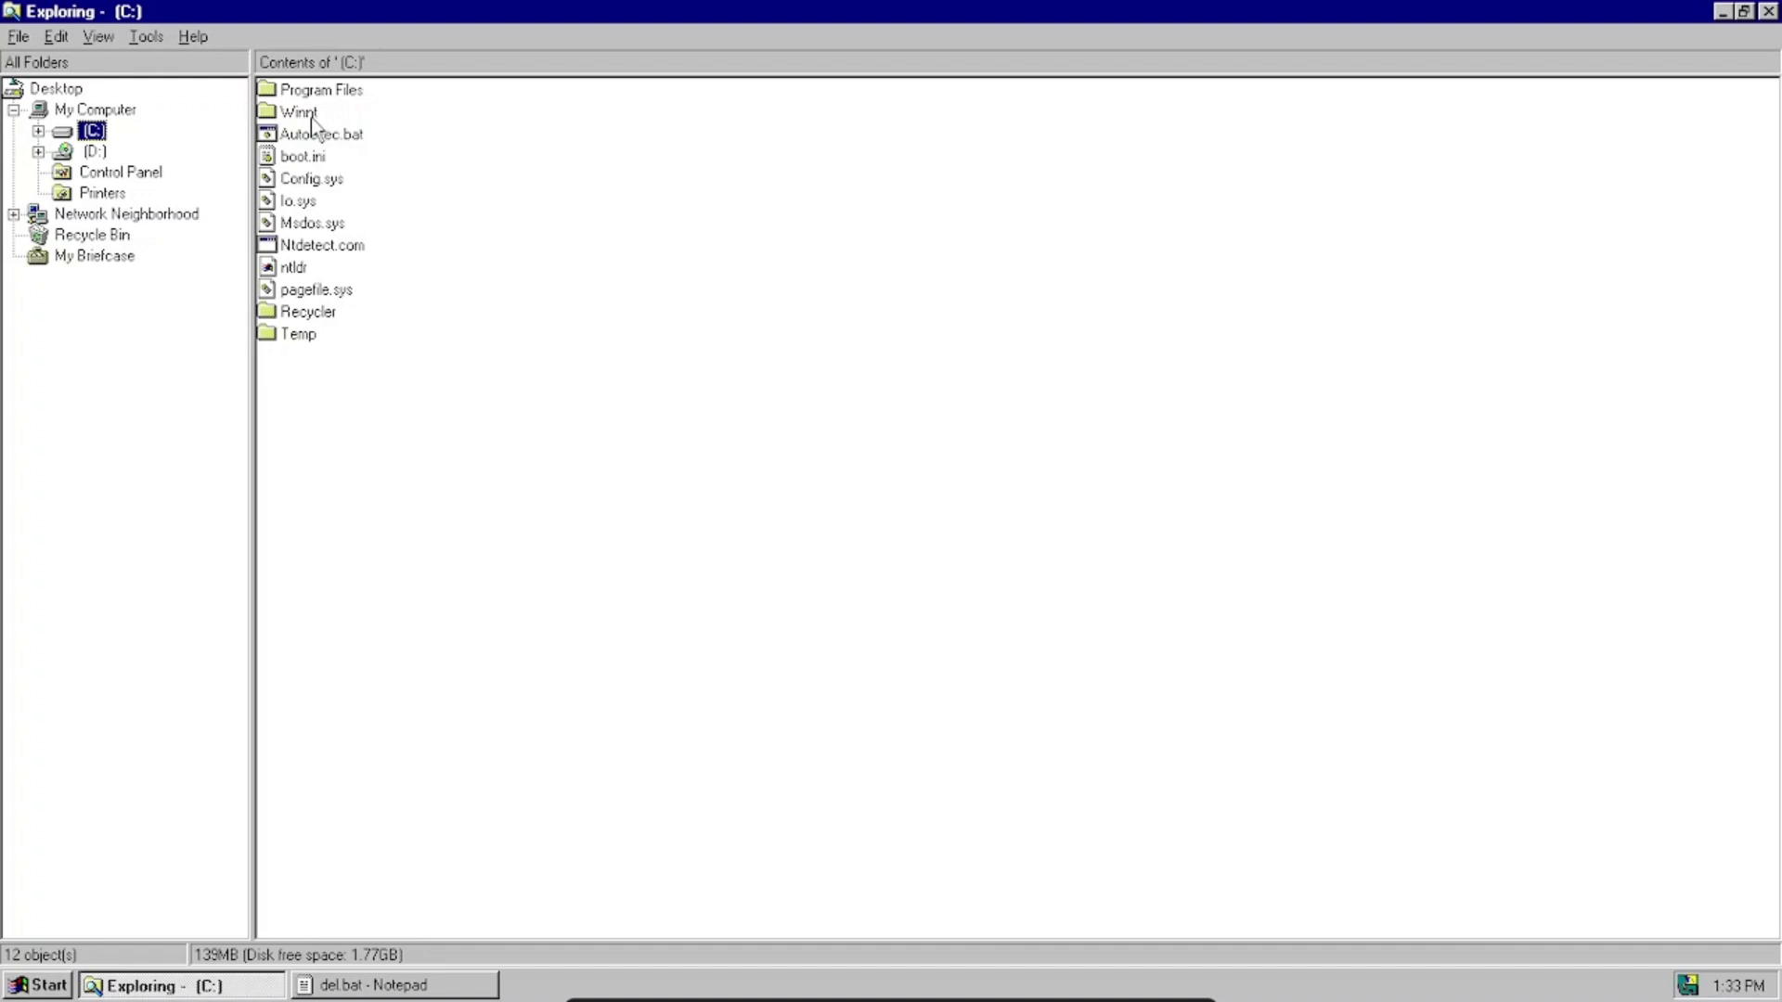
# - Try to delete the system32 folder inside Winnt on drive C, agreeing to affect registered programs and remove all program files
pyautogui.doubleClick(310, 119)
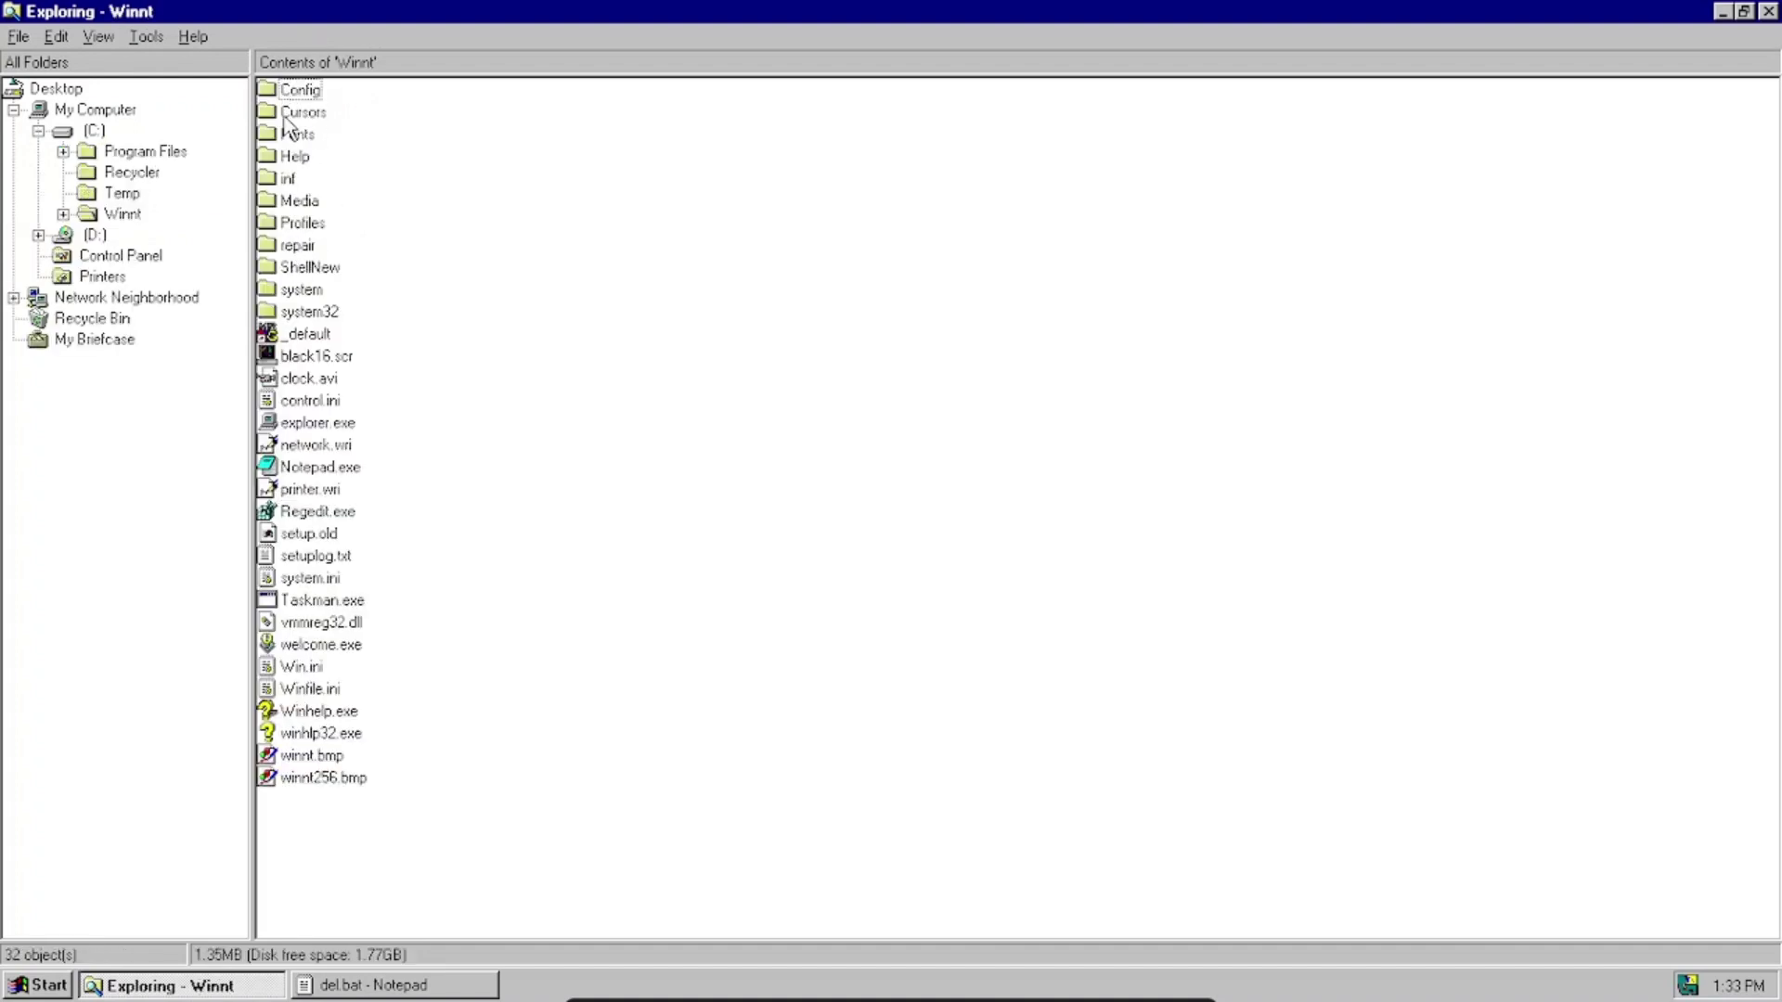
pyautogui.click(313, 316)
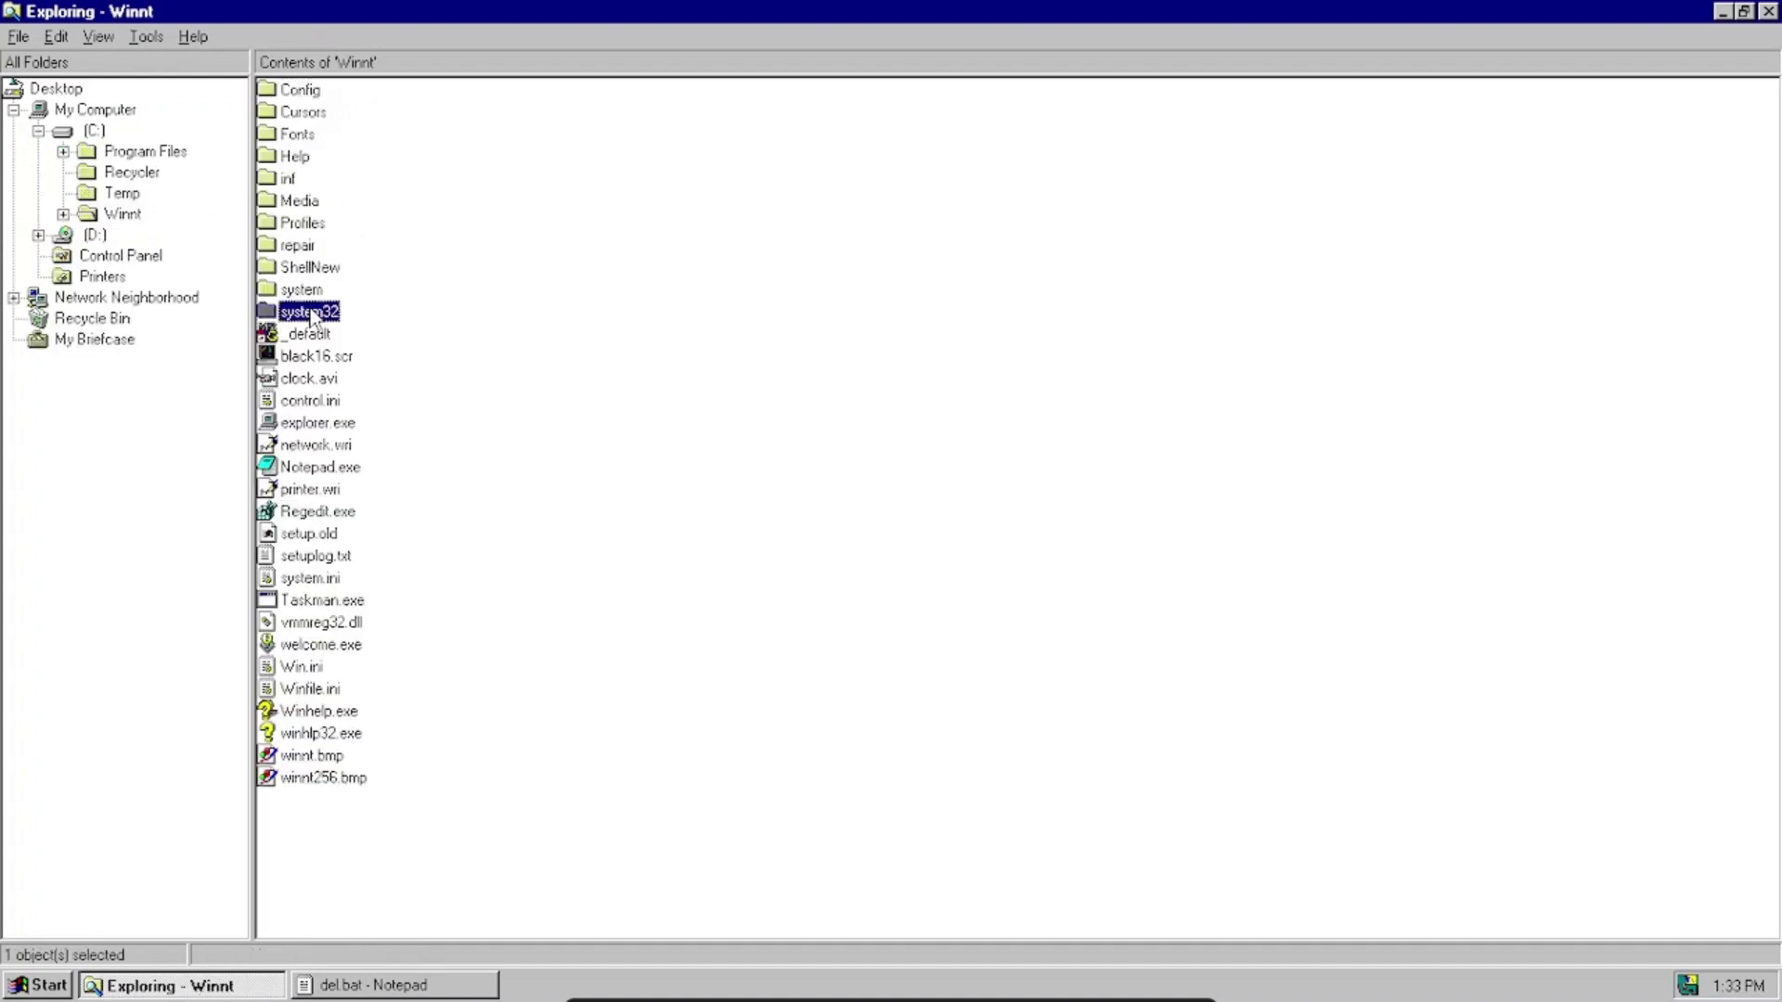
pyautogui.press('Delete')
pyautogui.click(979, 546)
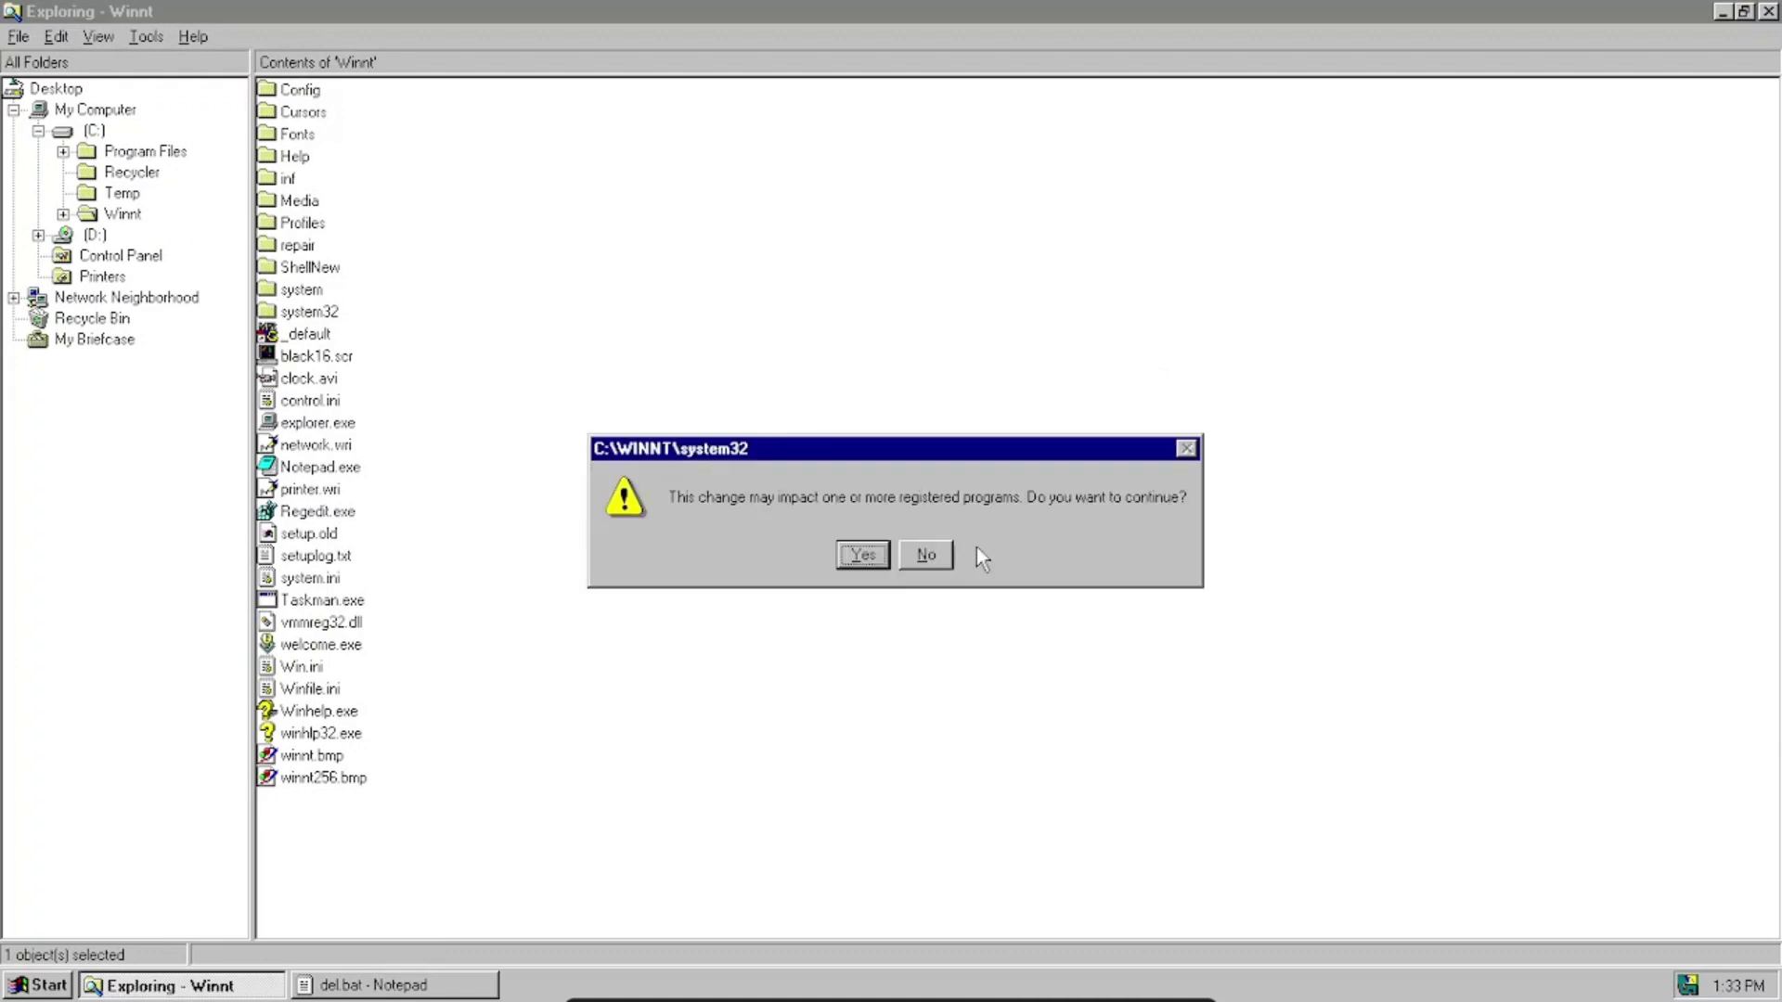
pyautogui.click(863, 555)
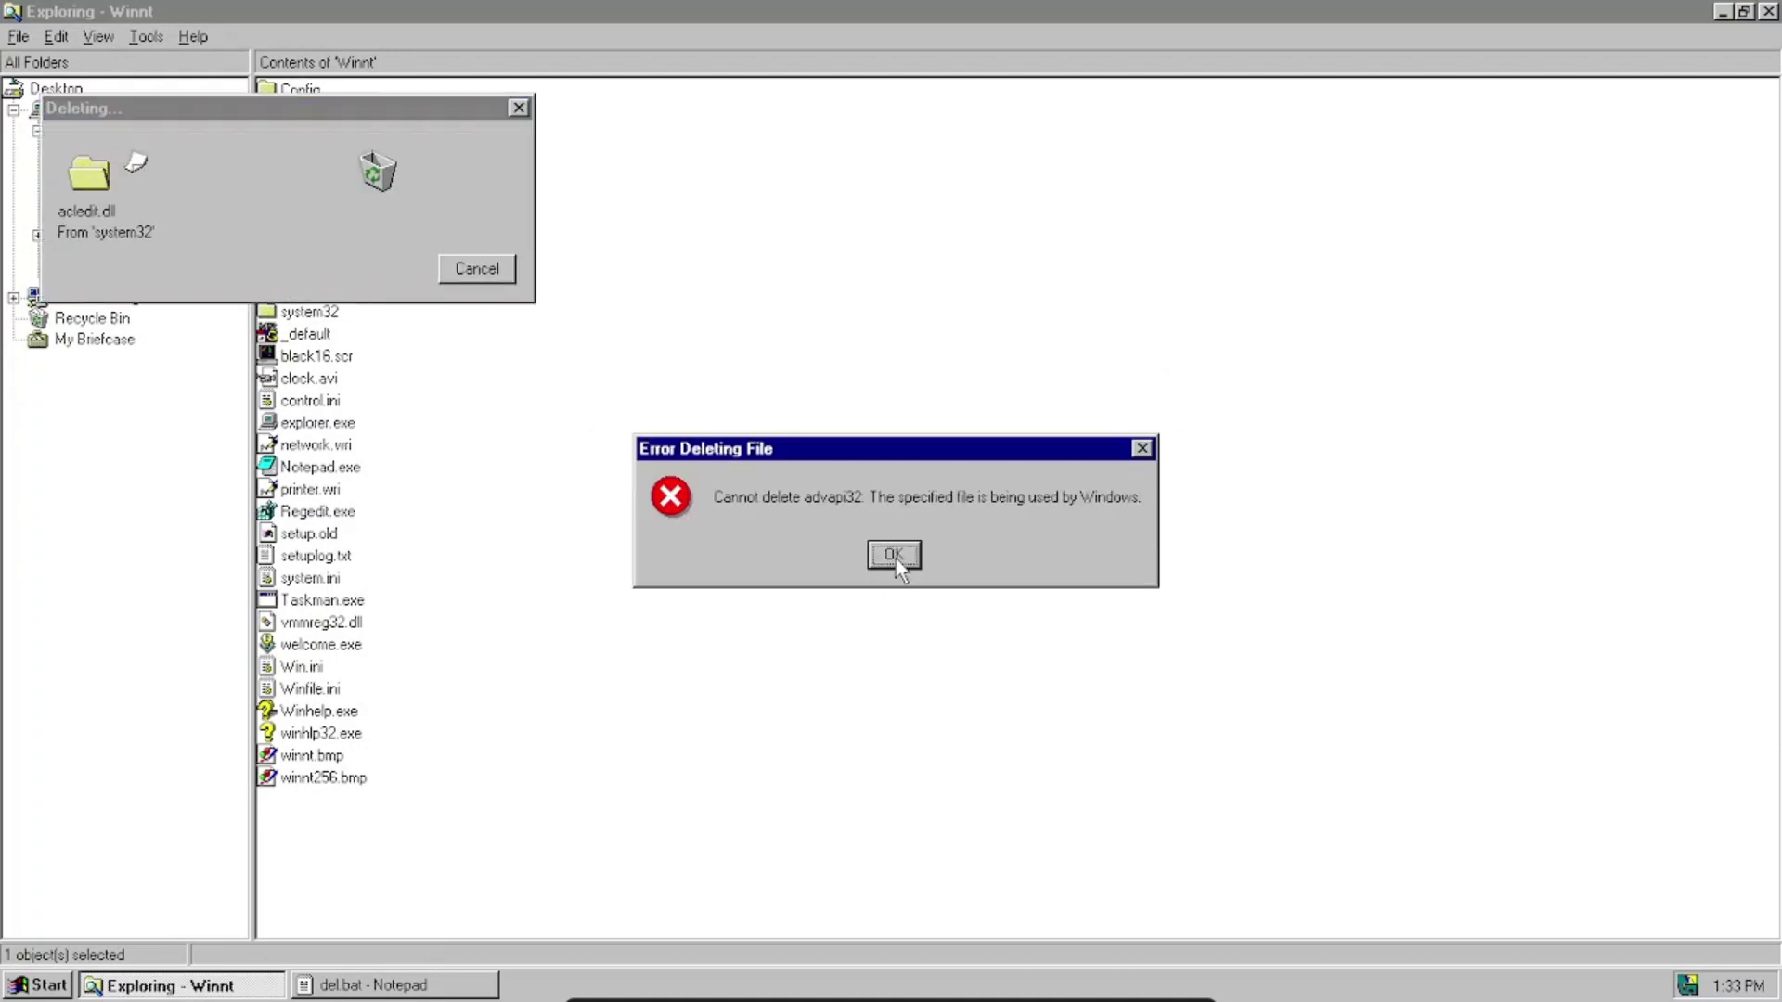
pyautogui.click(895, 557)
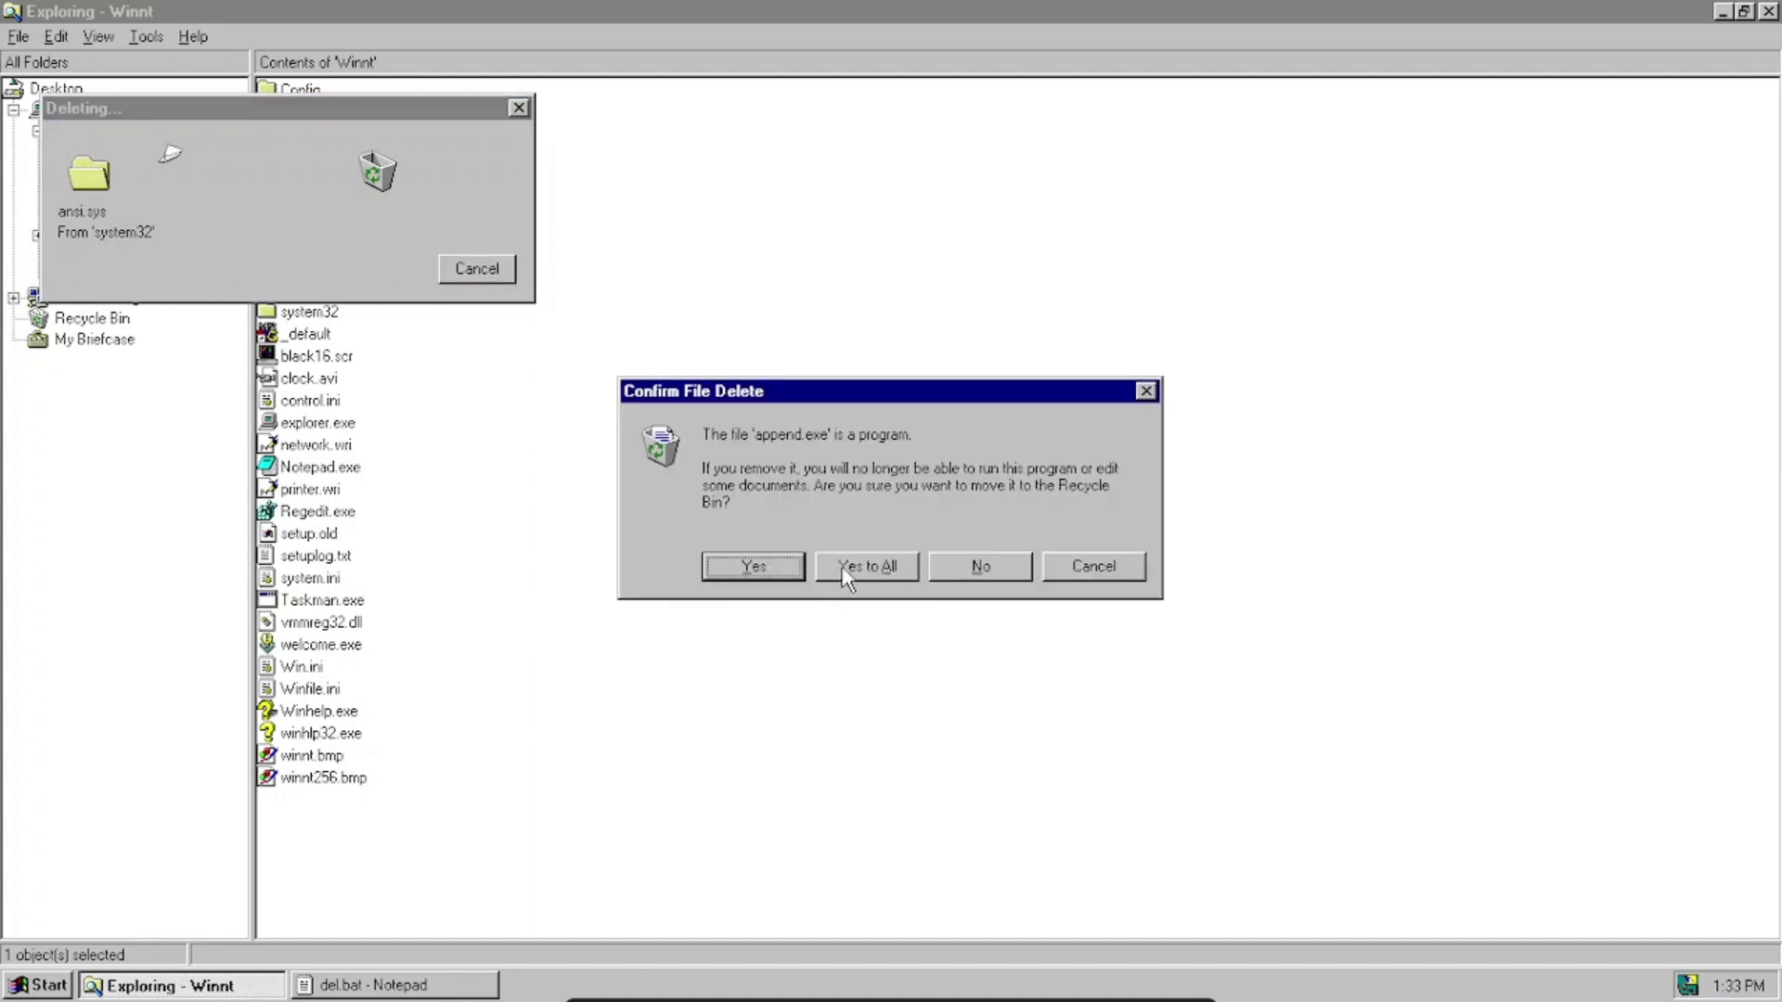
pyautogui.click(852, 568)
pyautogui.click(891, 570)
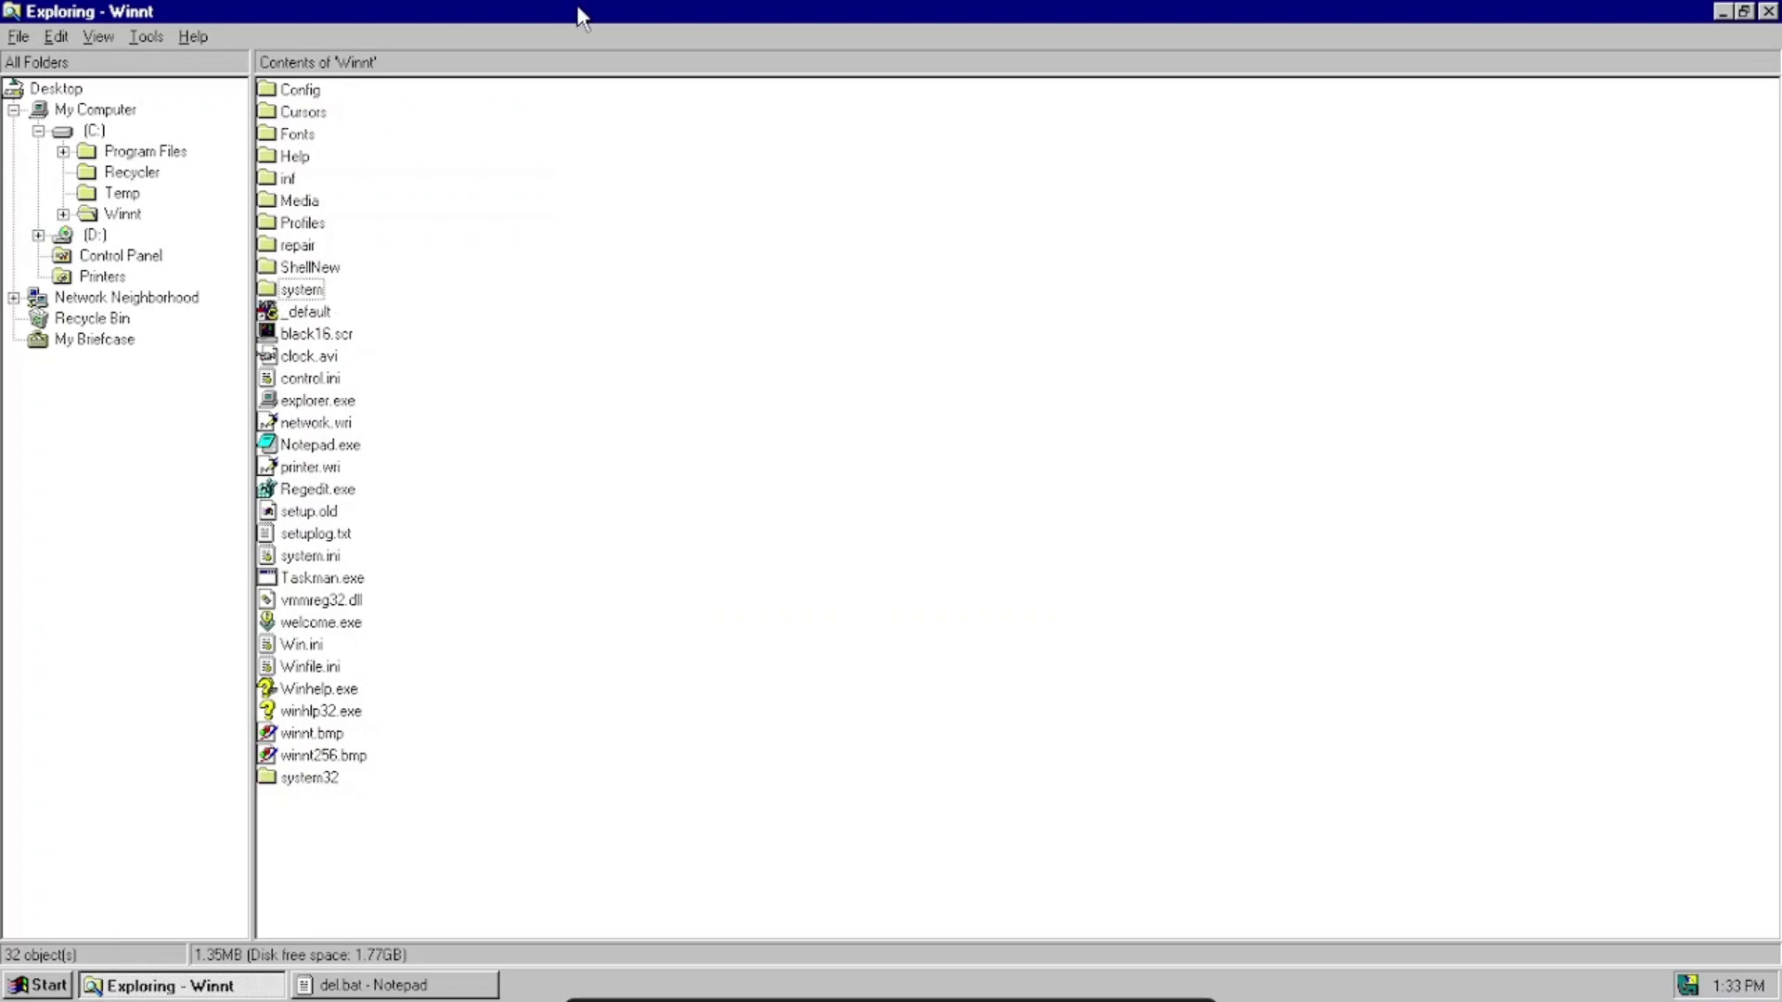
# - Examine the Recycle Bin's contents for deleted system files, and put the windows out of view
pyautogui.click(1722, 12)
pyautogui.doubleClick(28, 451)
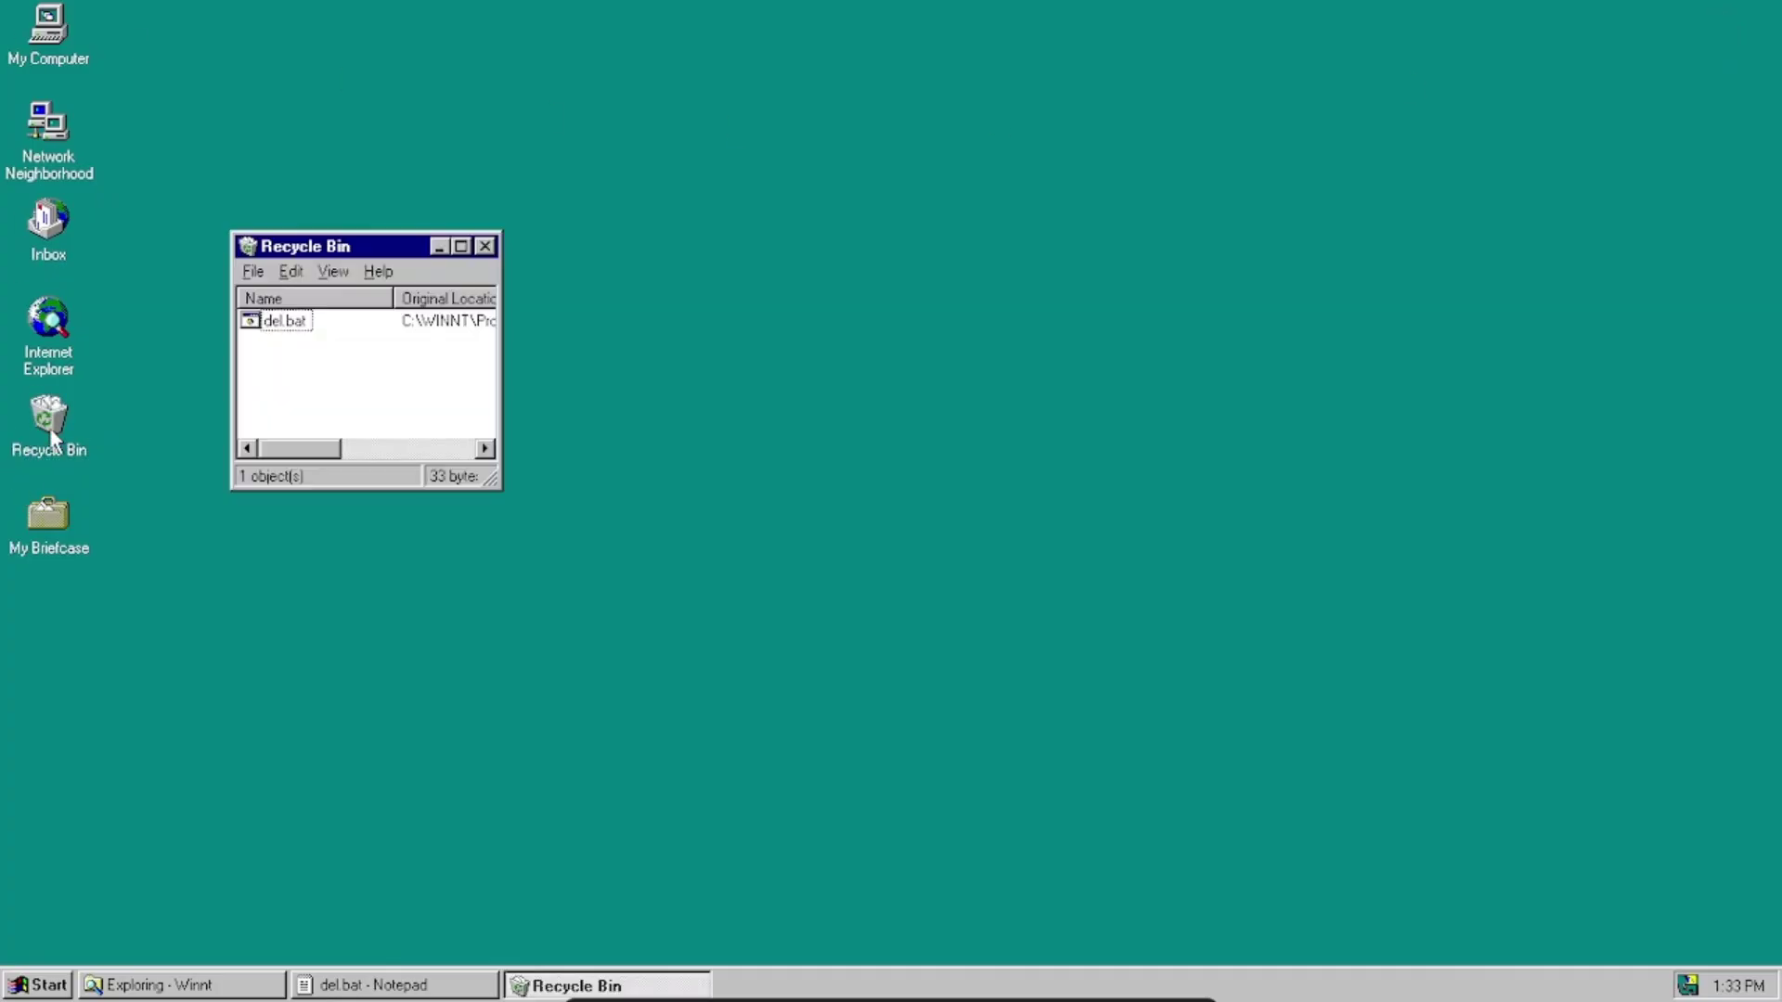
pyautogui.click(464, 247)
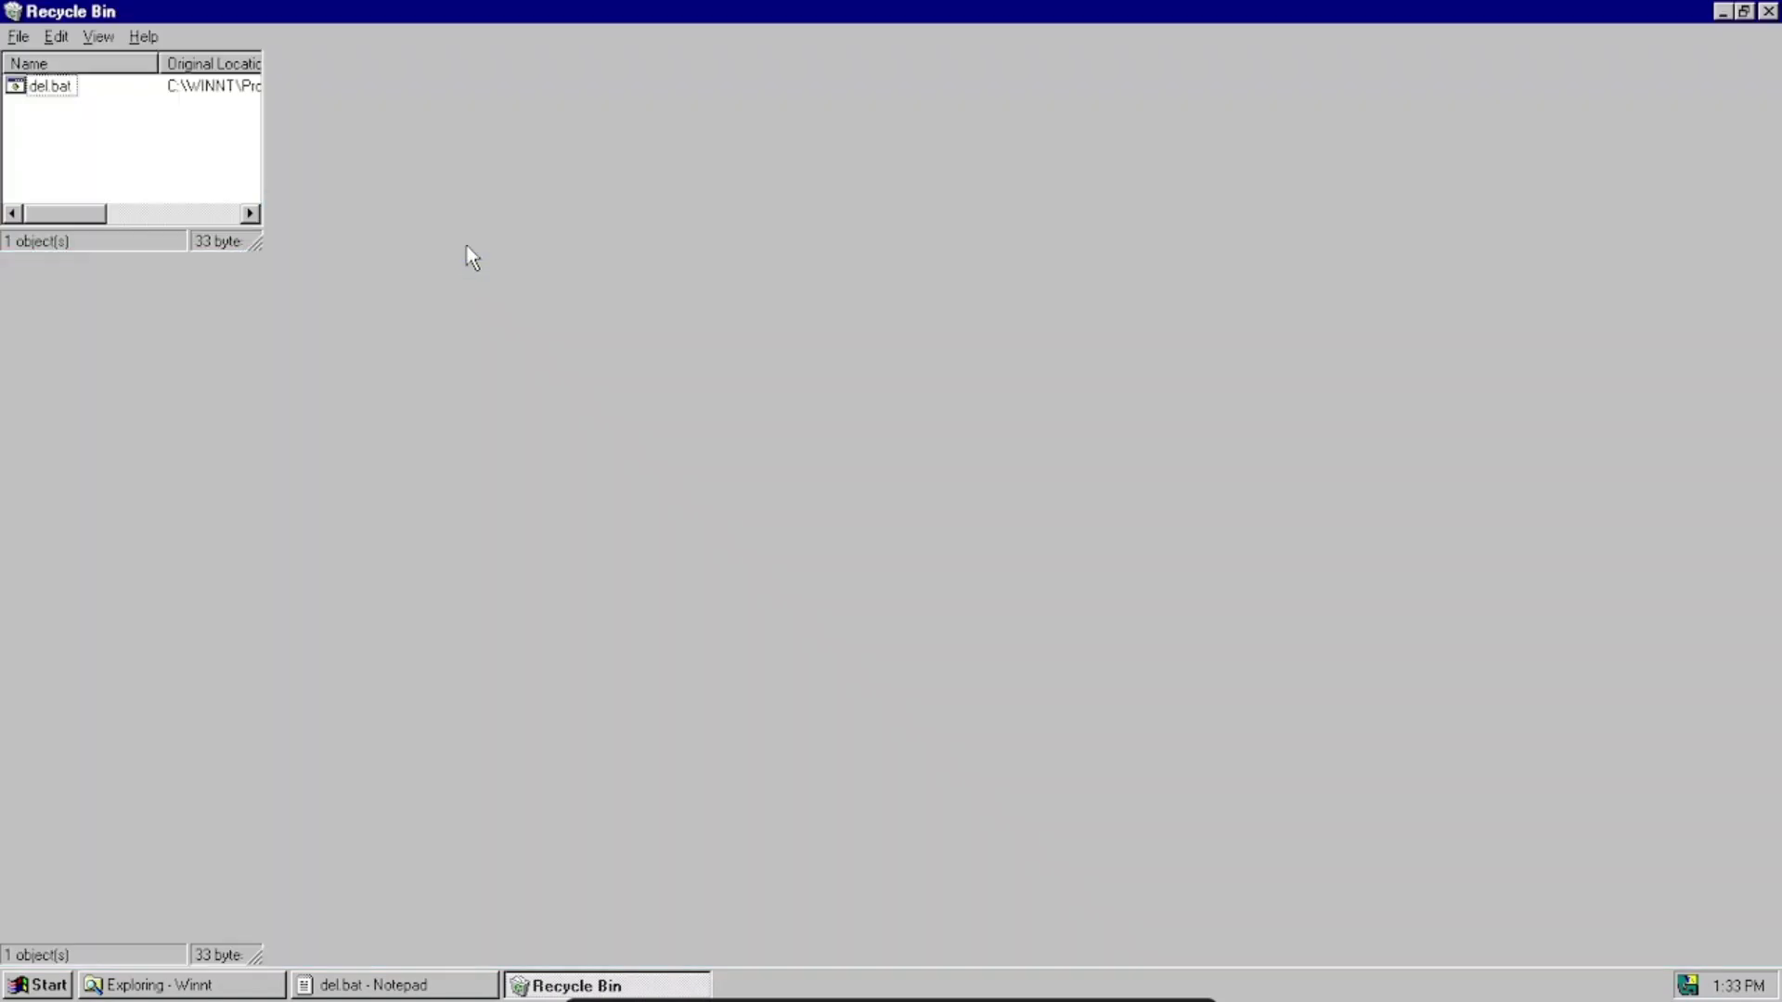
pyautogui.click(1723, 12)
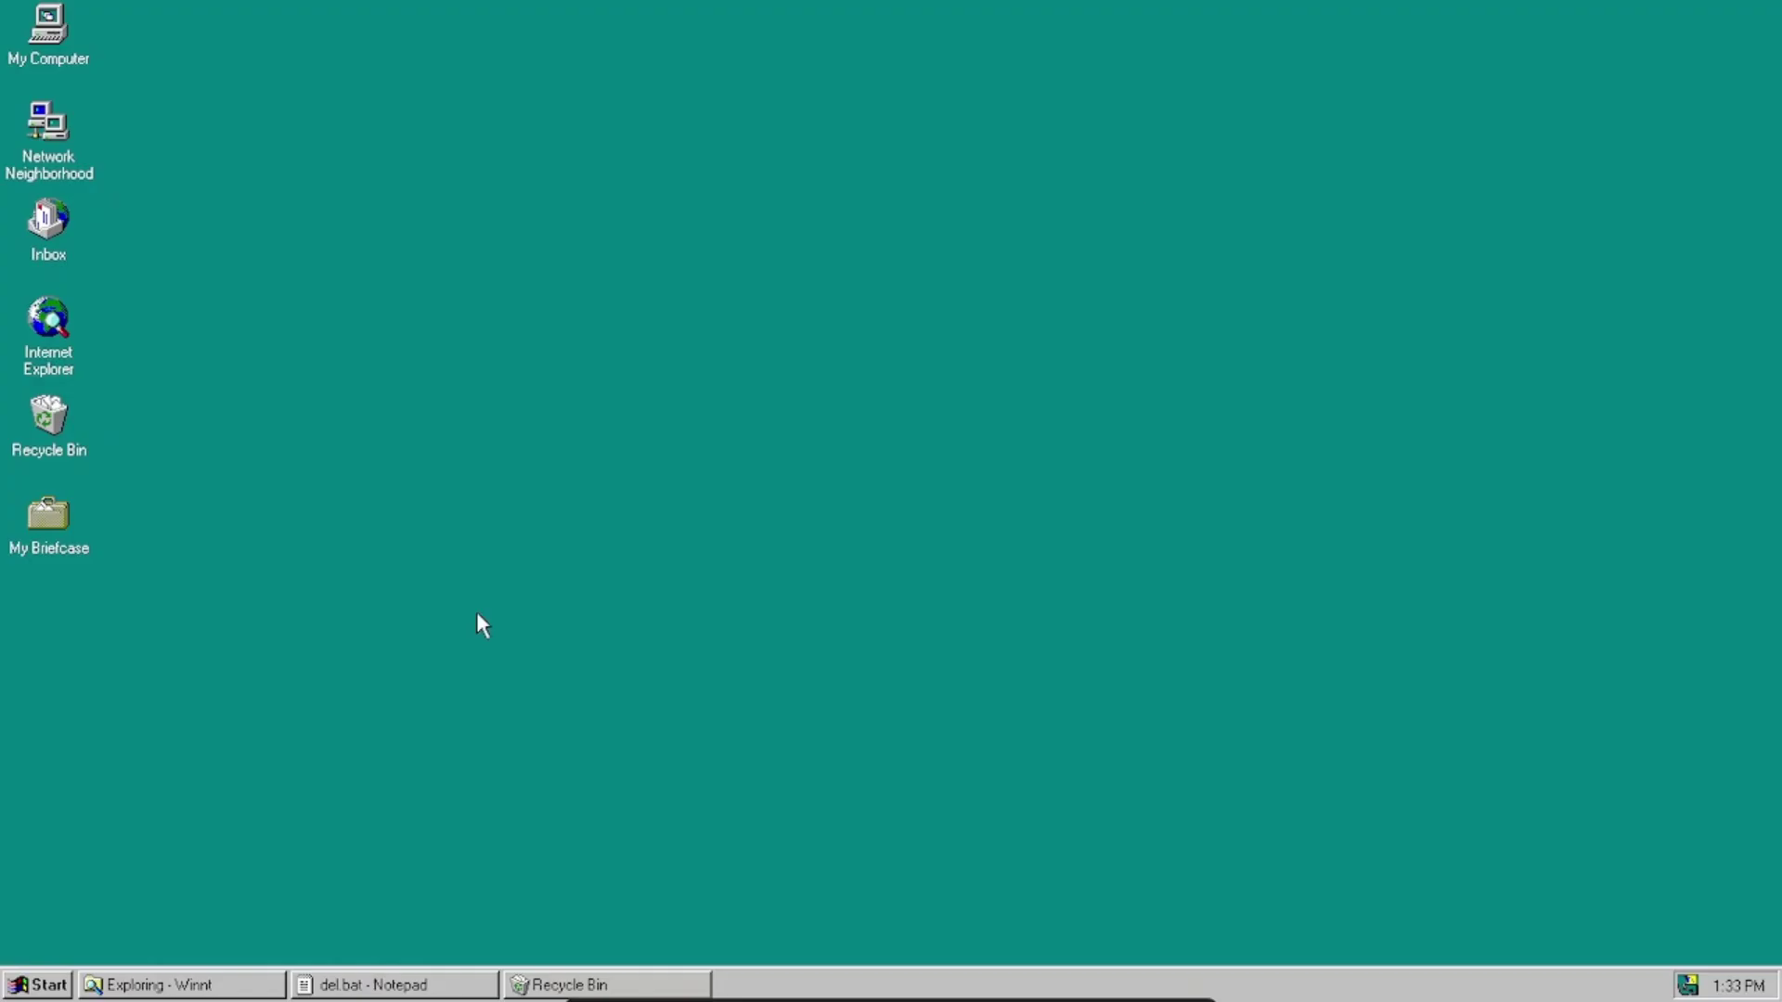
# - Restart the computer, saving the changed del.bat to the desktop, and start Windows NT Workstation Version 4.00
pyautogui.click(33, 986)
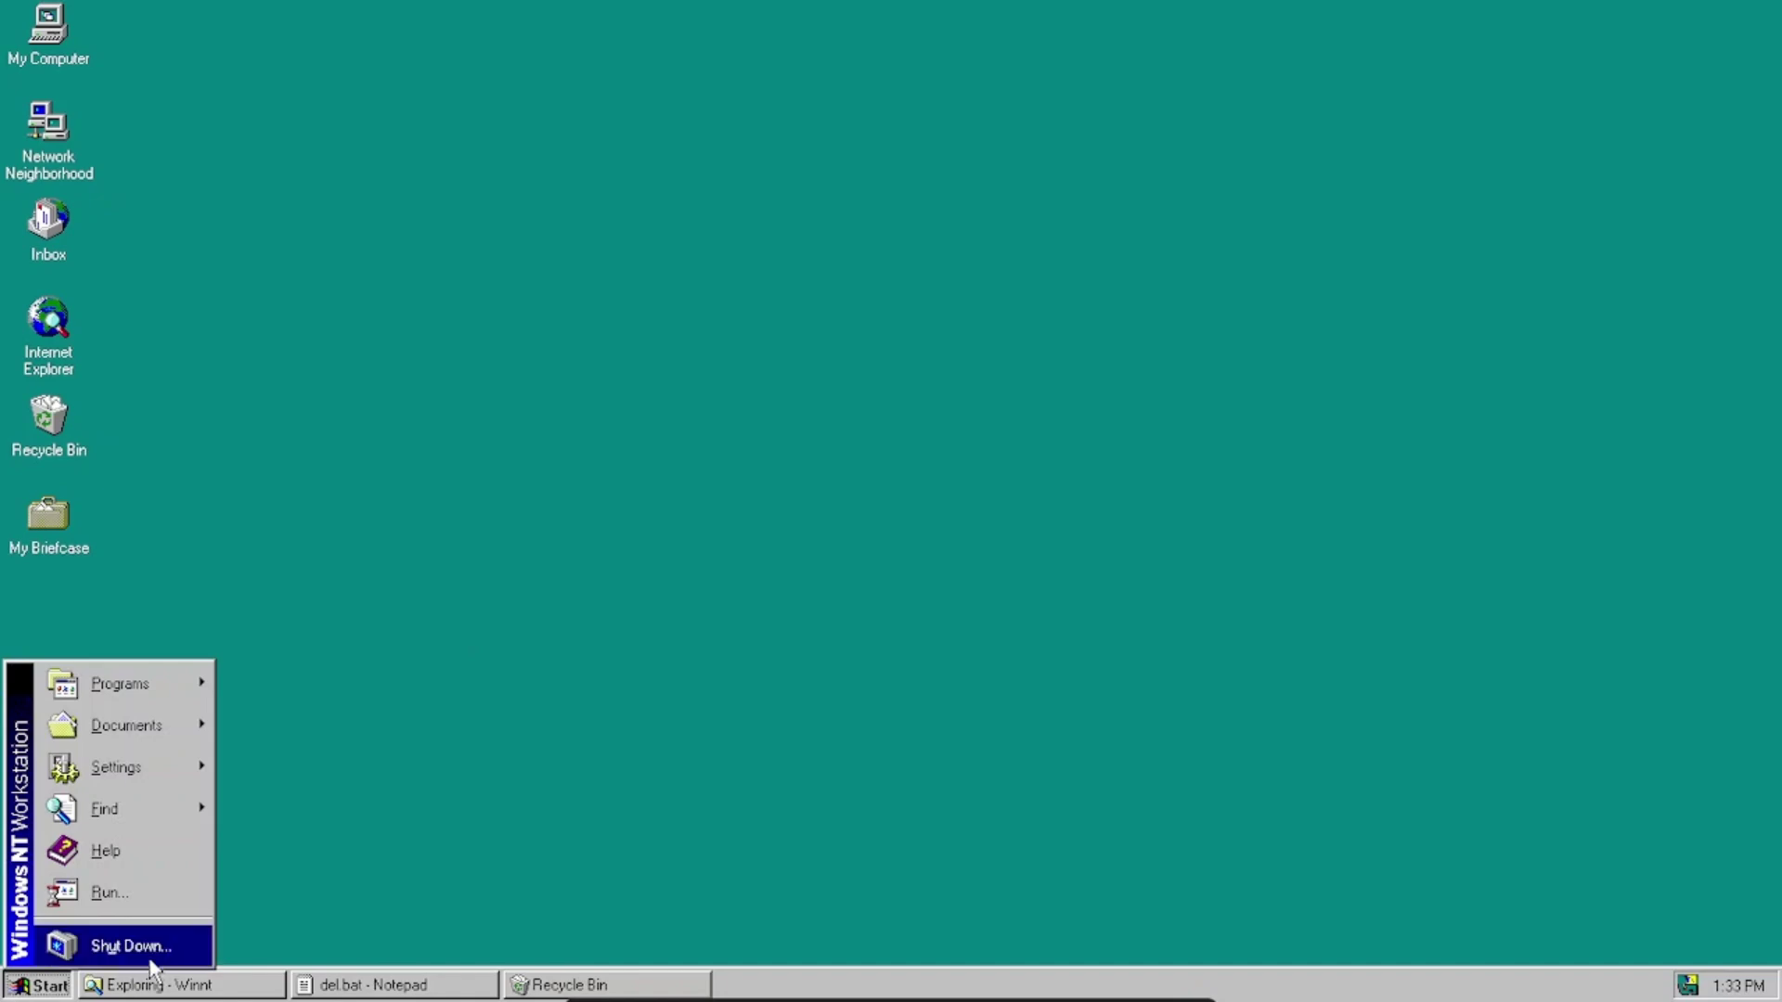
pyautogui.click(130, 951)
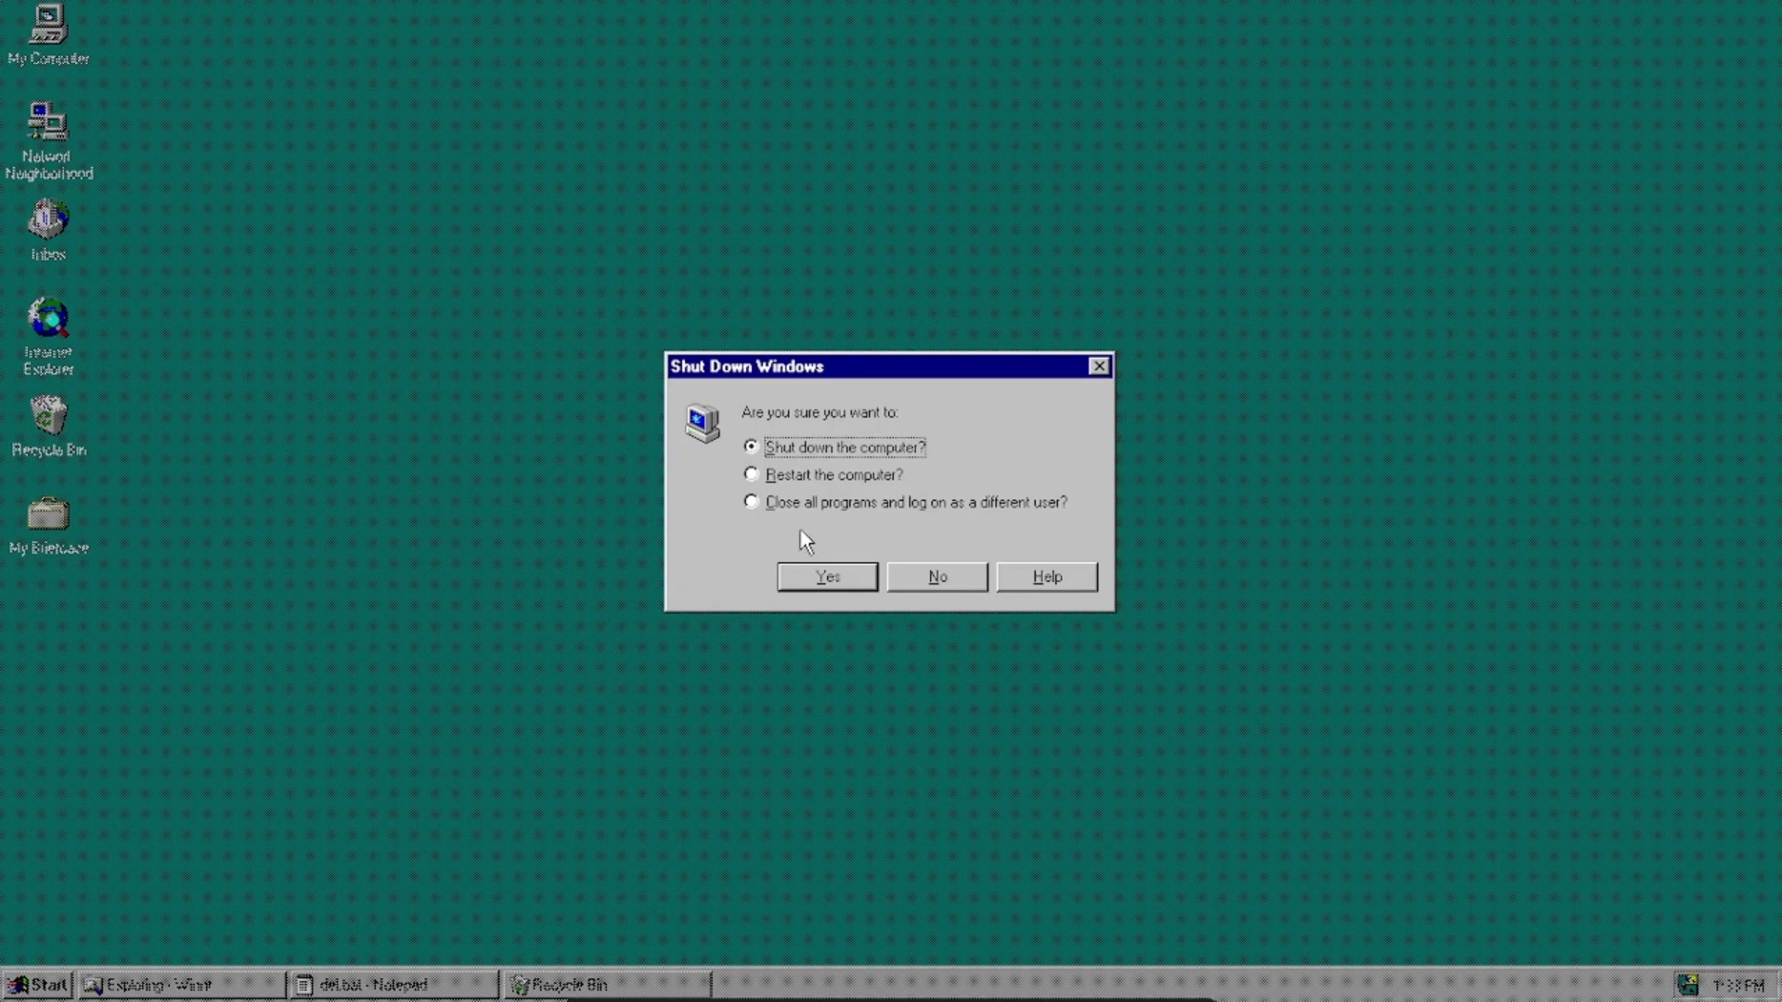
pyautogui.click(772, 475)
pyautogui.click(814, 577)
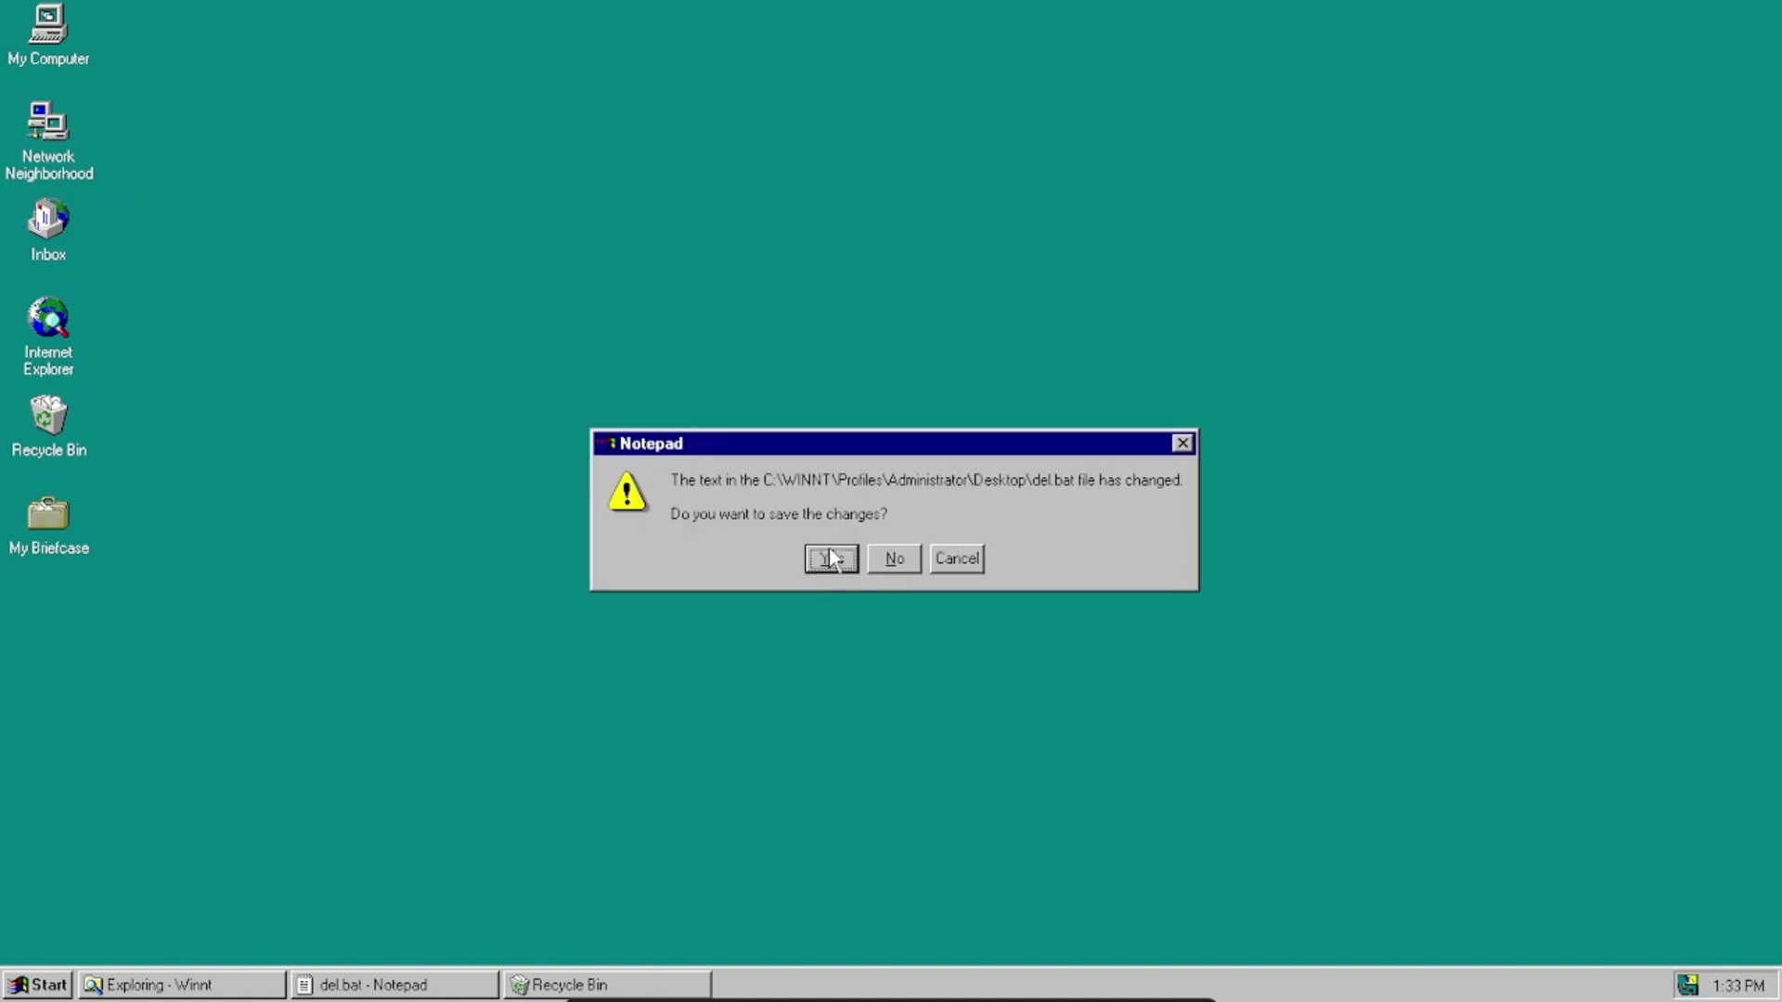
pyautogui.click(828, 556)
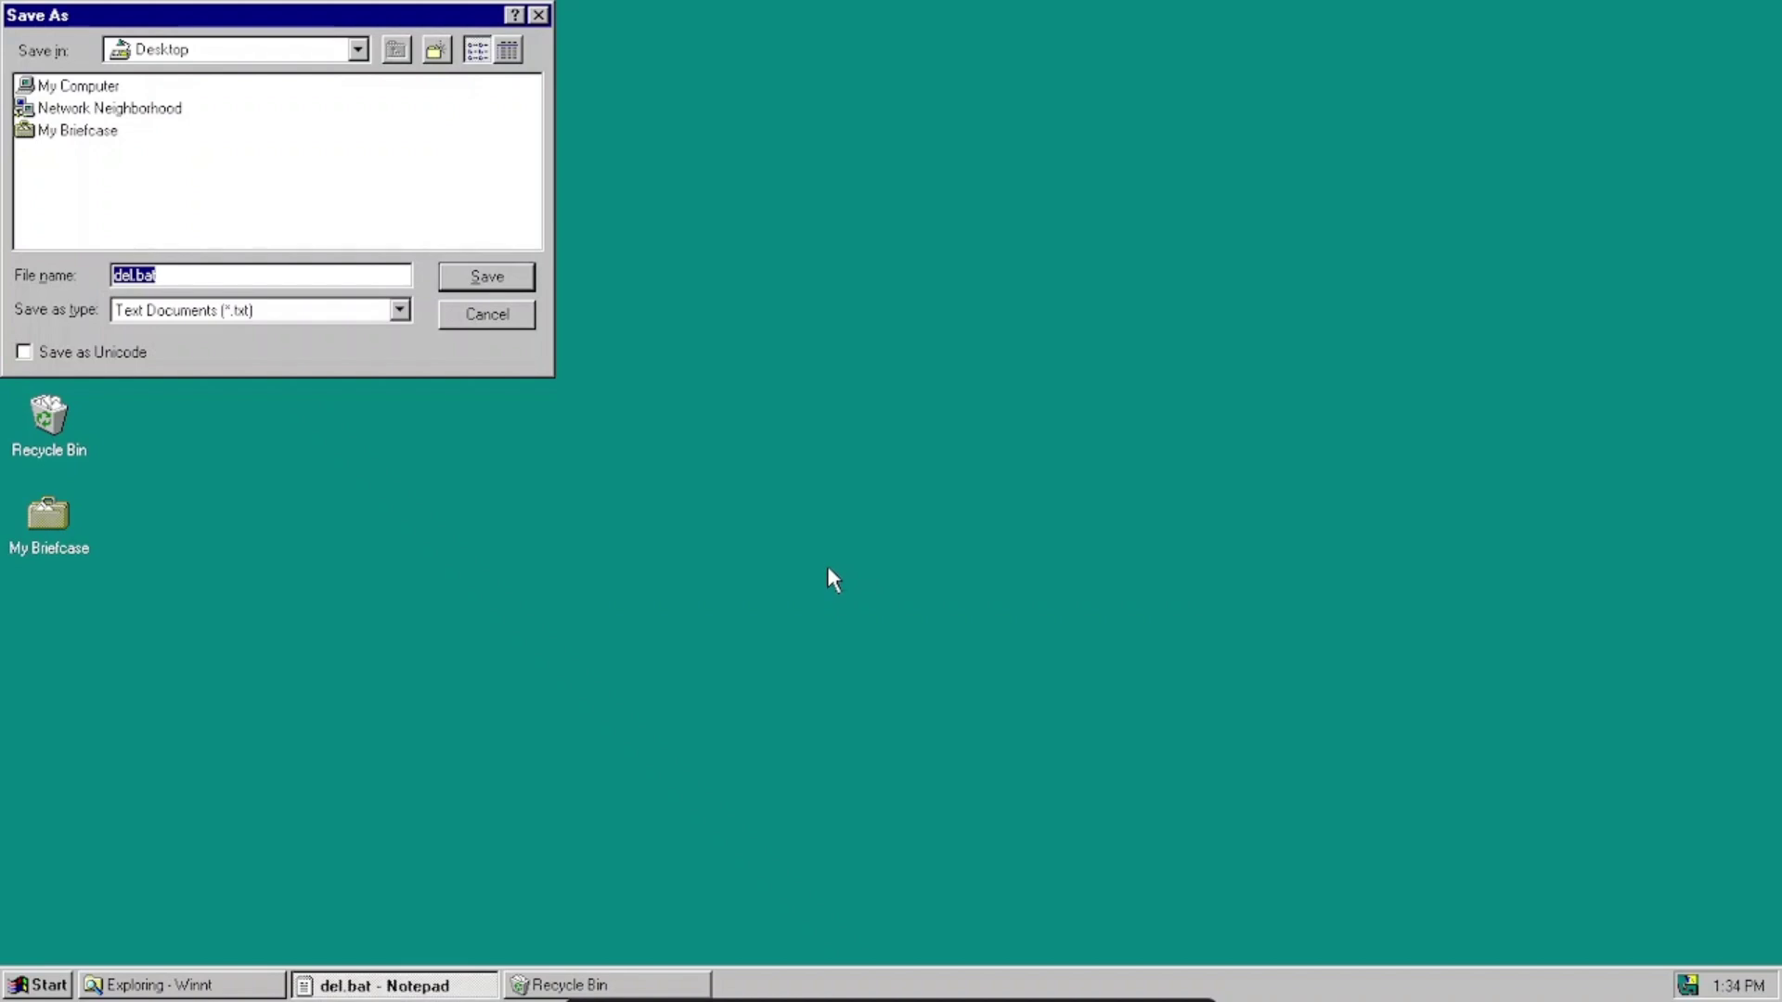
pyautogui.click(488, 275)
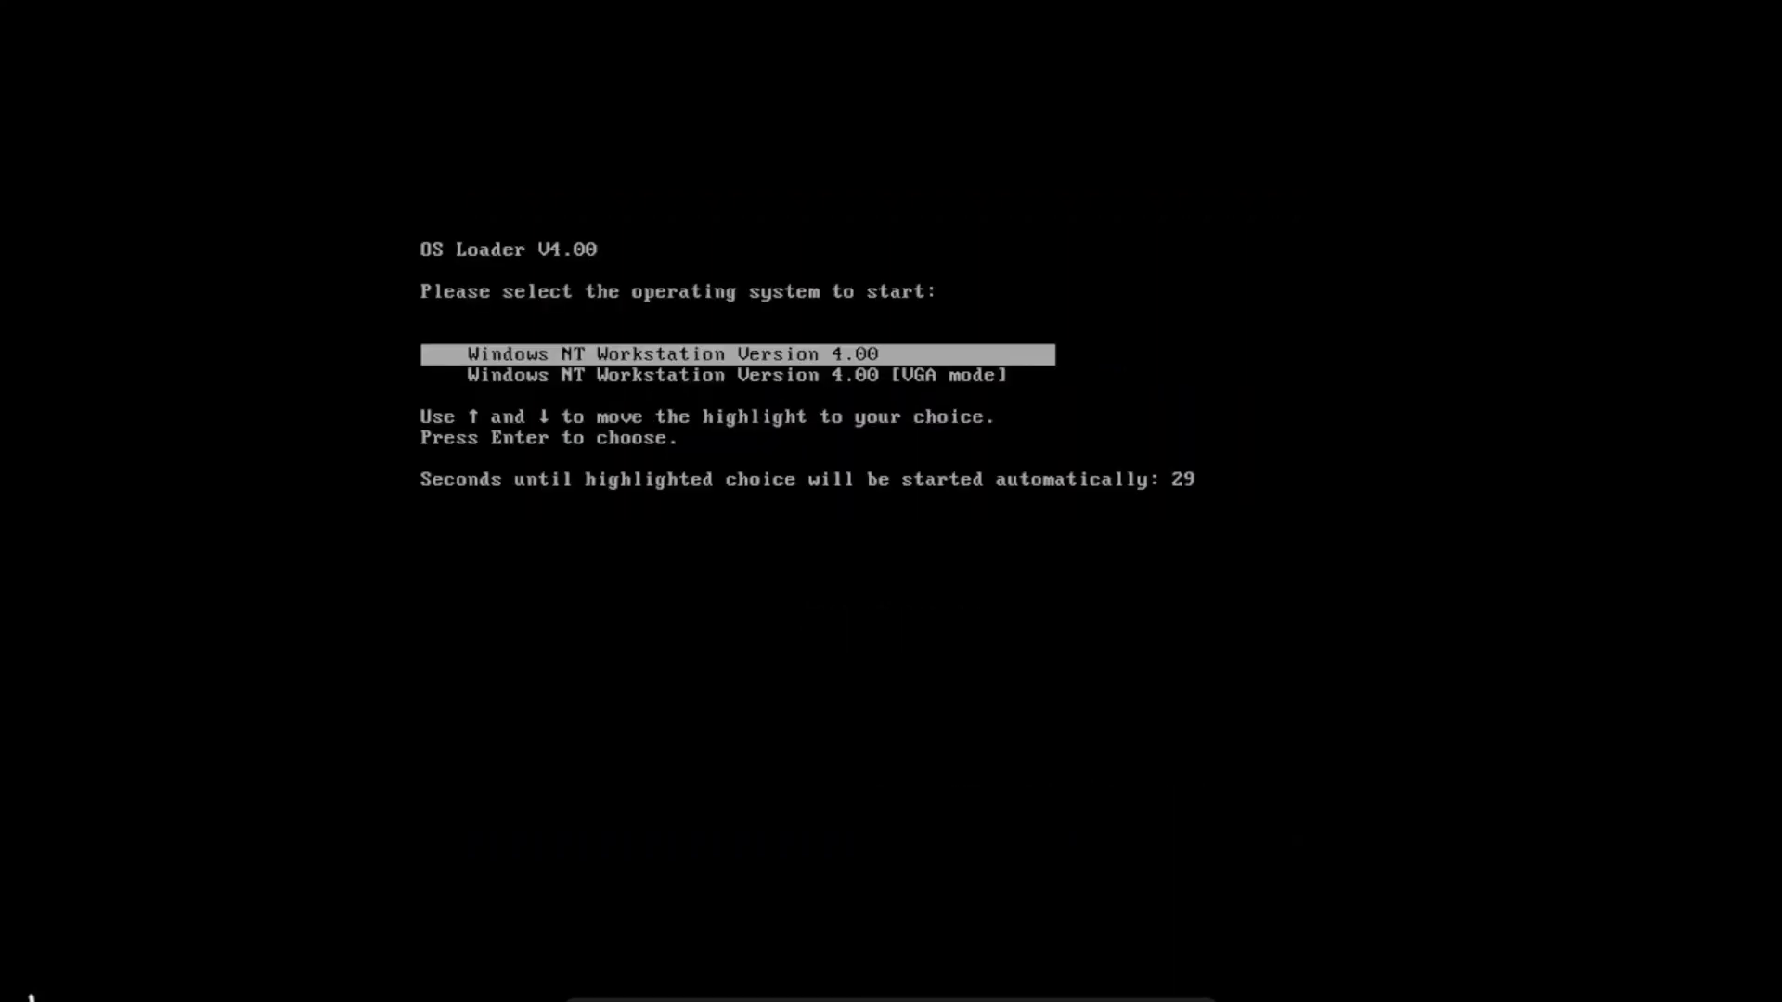
pyautogui.press('Return')
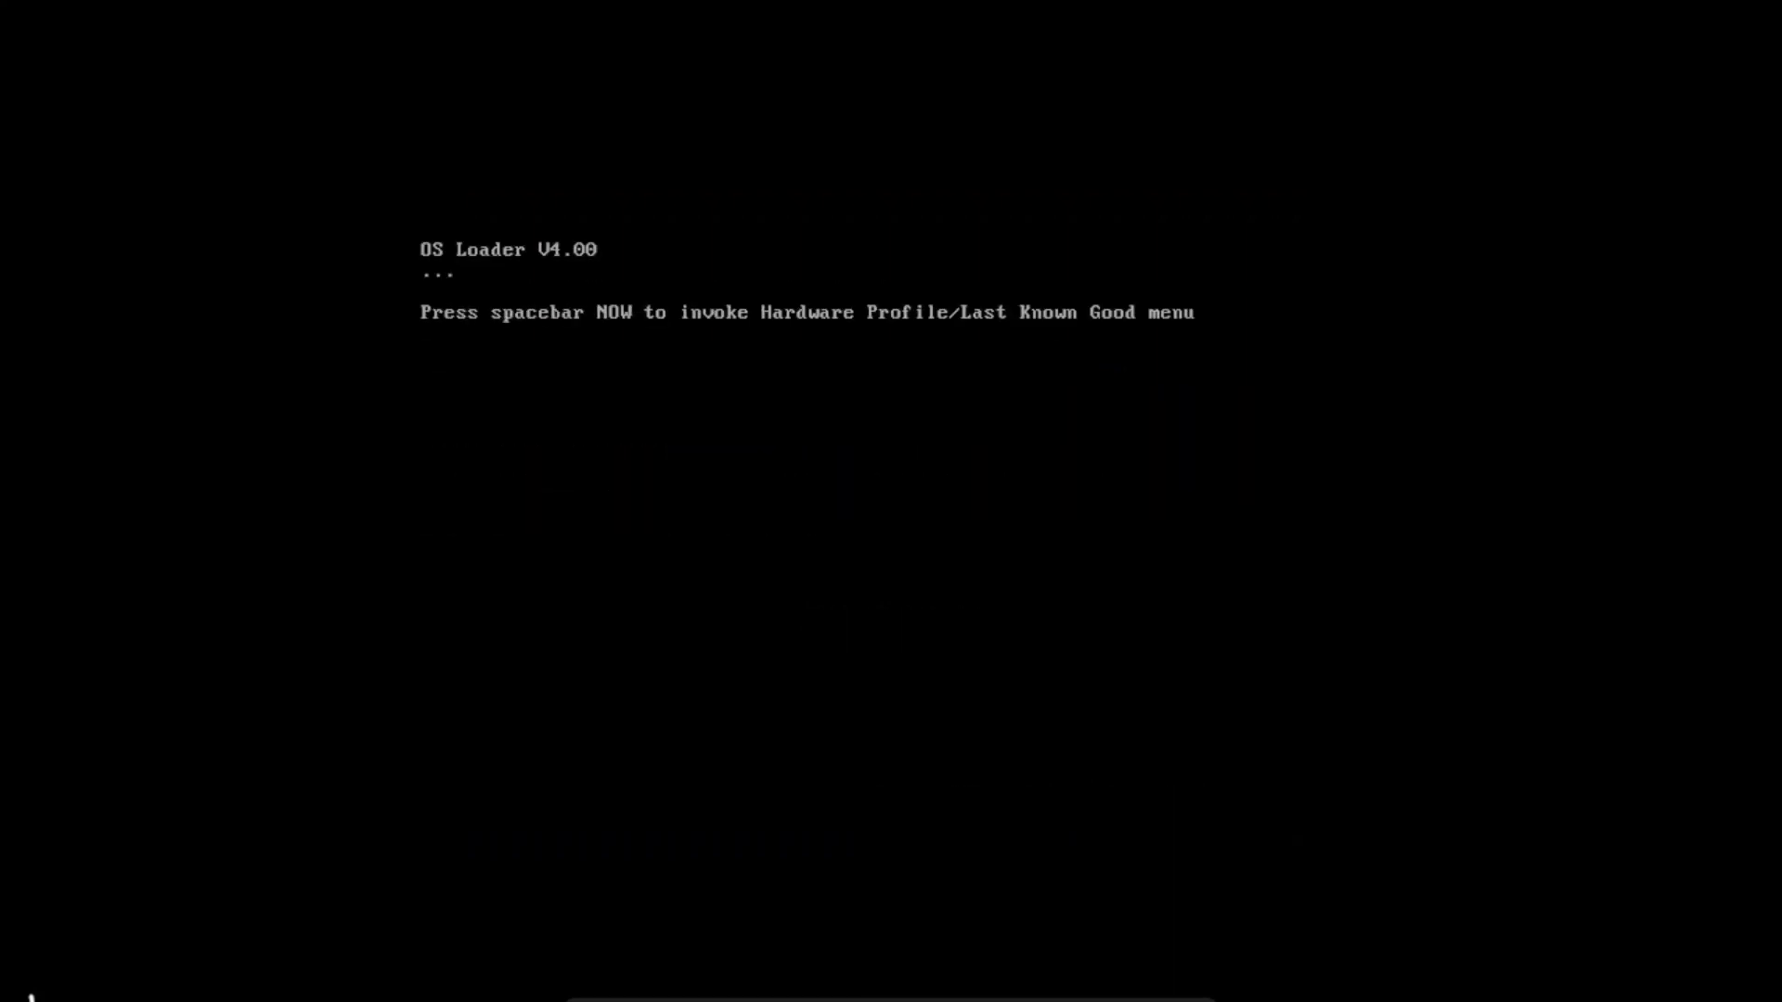